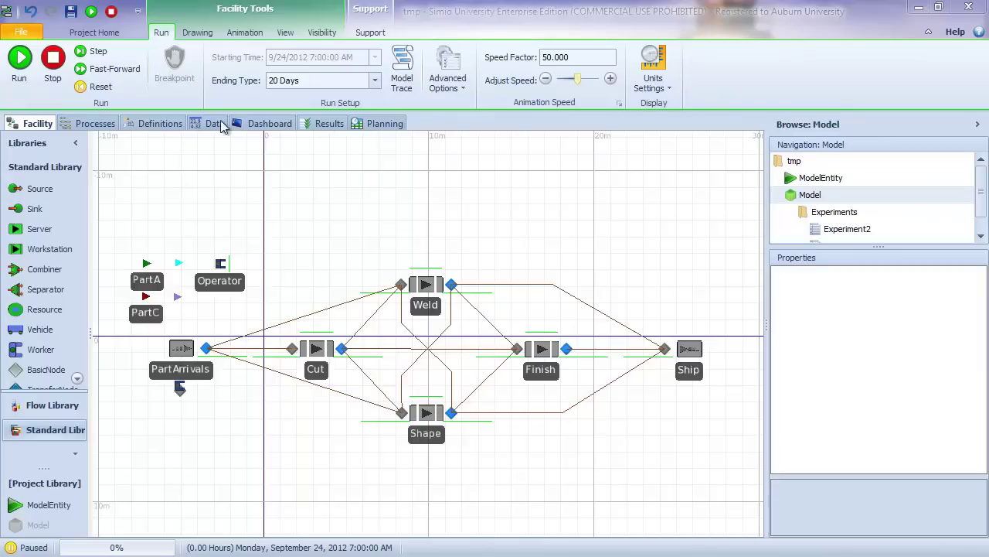
# Review the Orders table and the properties of the PartArrivals source in the facility model
pyautogui.click(217, 125)
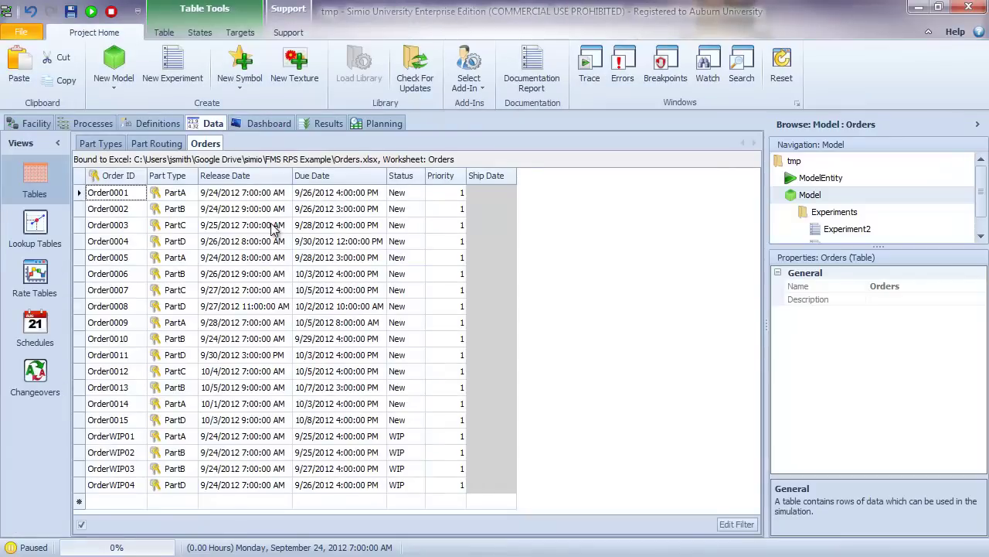
pyautogui.click(31, 124)
pyautogui.click(178, 352)
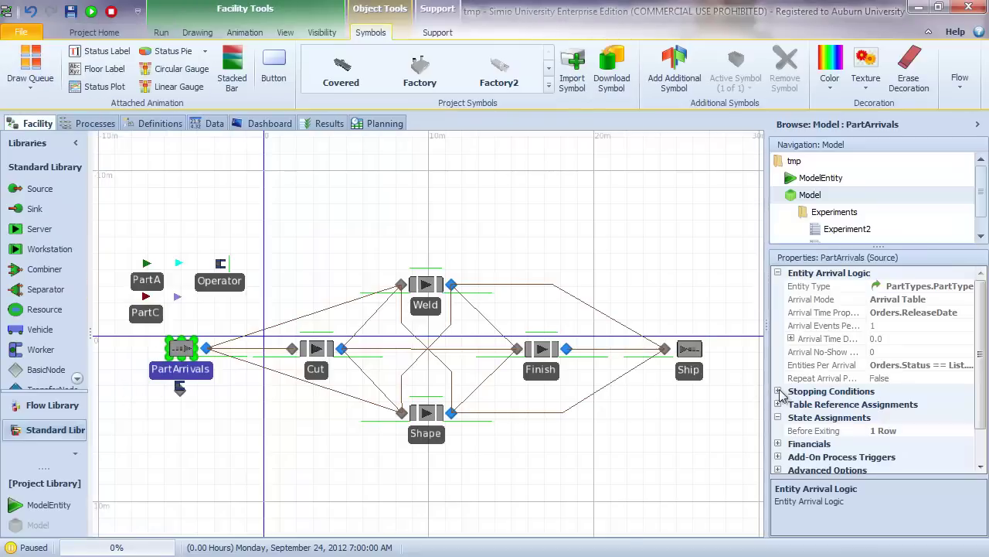
# Stop the paused run and set the Display Name of the PartA, PartB, PartC and PartD entities to Orders.OrderID
pyautogui.click(113, 12)
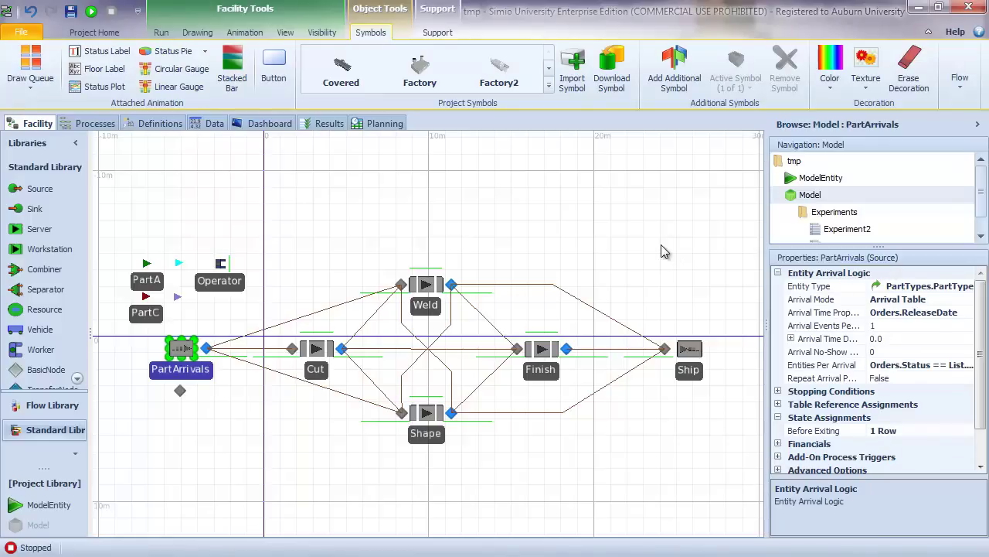
pyautogui.click(148, 315)
pyautogui.keyDown('ctrl'); pyautogui.click(147, 280); pyautogui.keyUp('ctrl')
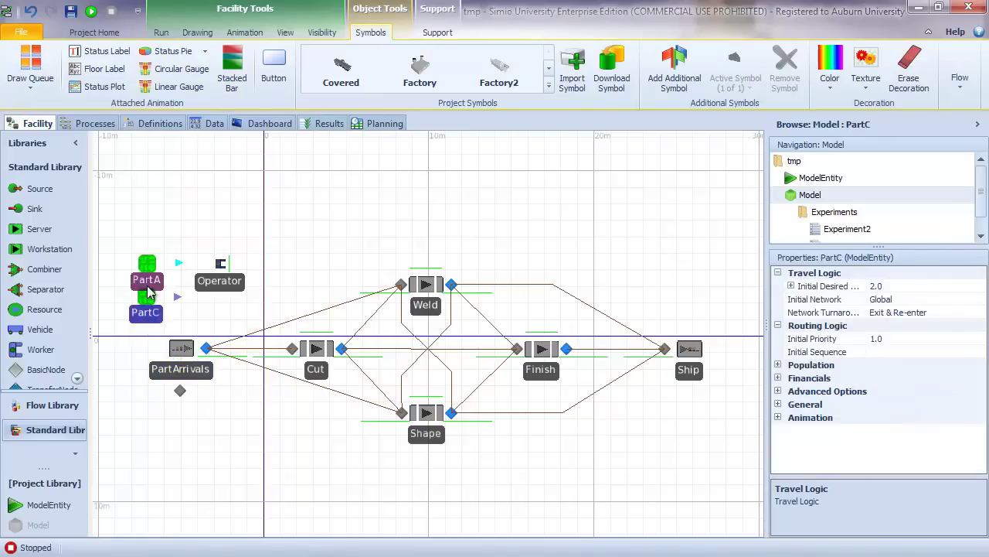
pyautogui.keyDown('ctrl'); pyautogui.click(179, 267); pyautogui.keyUp('ctrl')
pyautogui.keyDown('ctrl'); pyautogui.click(179, 298); pyautogui.keyUp('ctrl')
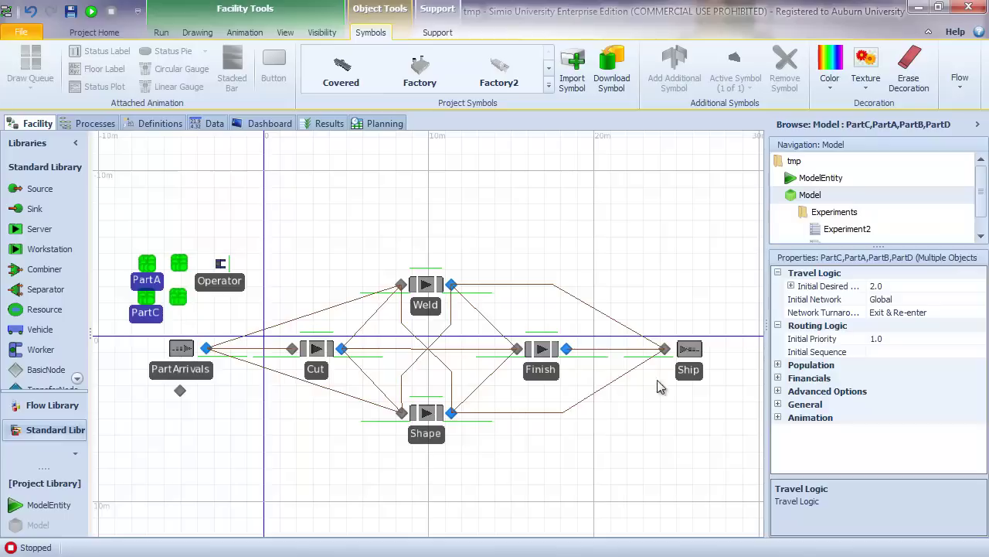
pyautogui.click(779, 391)
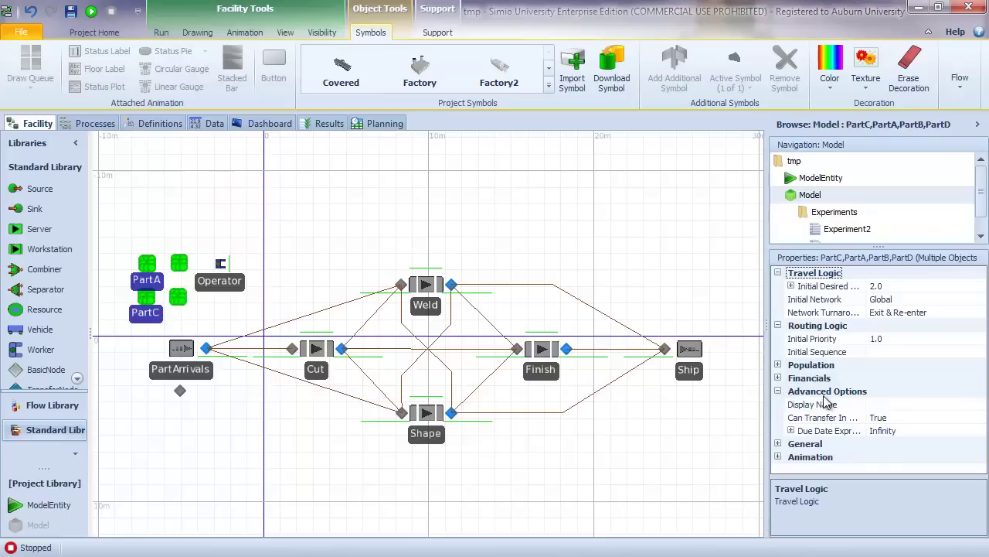
pyautogui.click(897, 405)
pyautogui.click(980, 405)
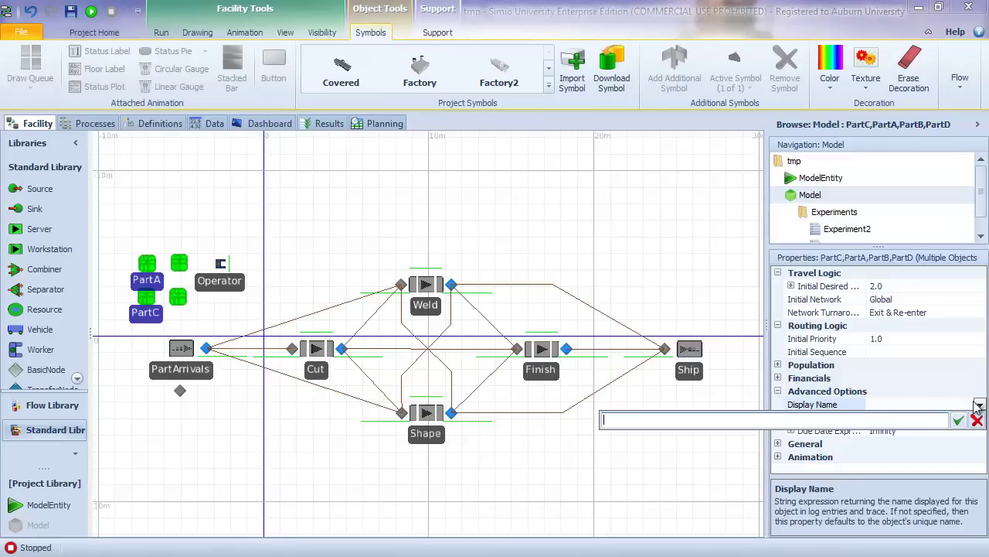
pyautogui.write('Orders.OrderI')
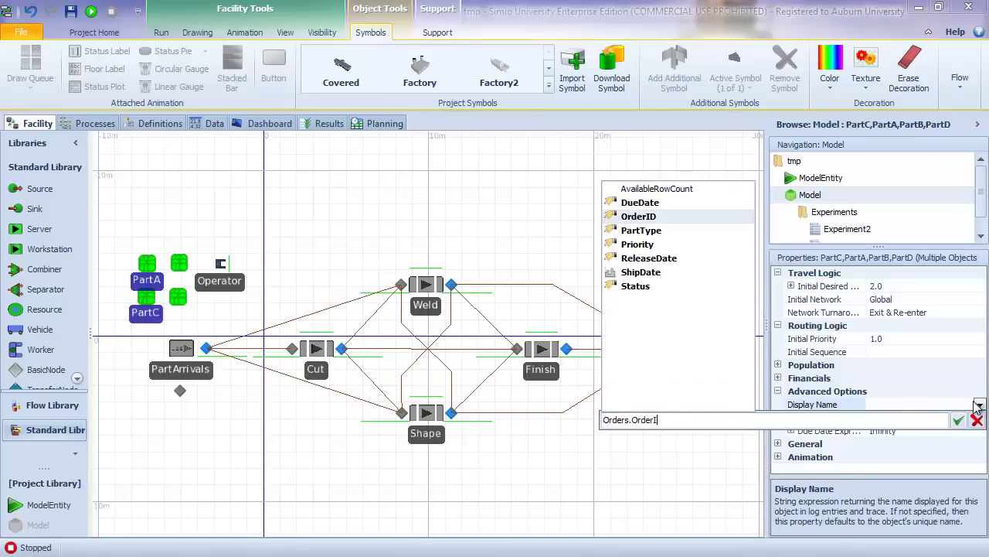
pyautogui.write('D')
pyautogui.click(958, 420)
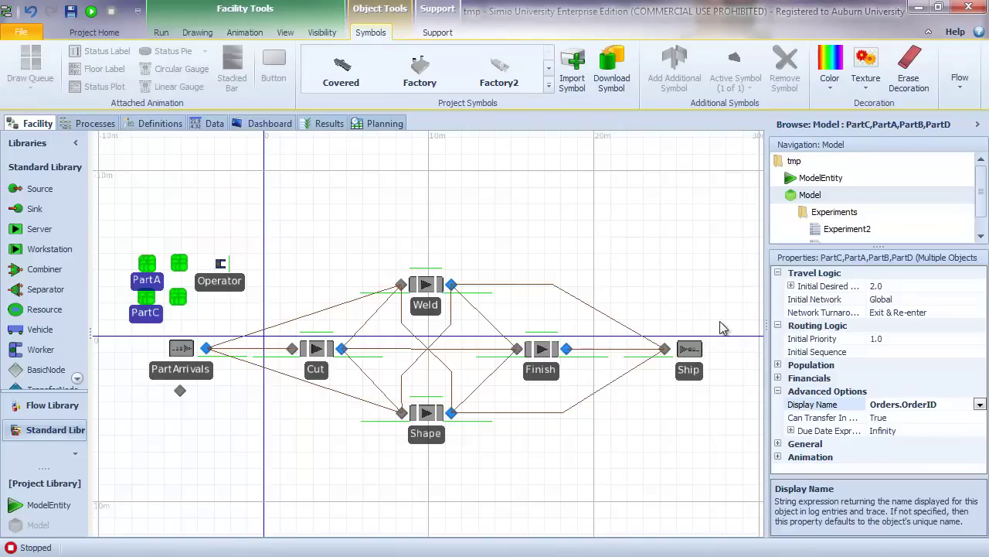
pyautogui.click(673, 255)
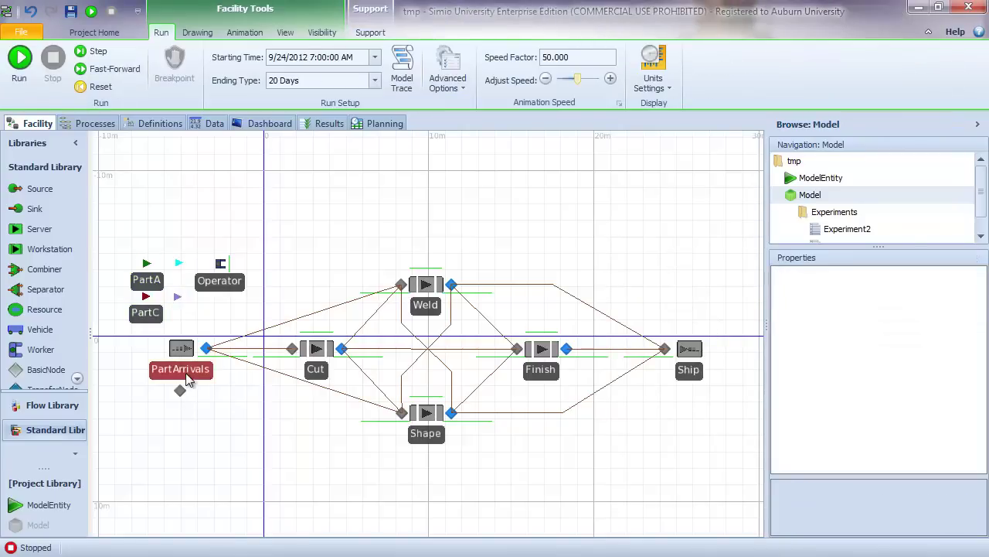
# Examine the Ship Date state column of the Orders table and its properties
pyautogui.click(213, 125)
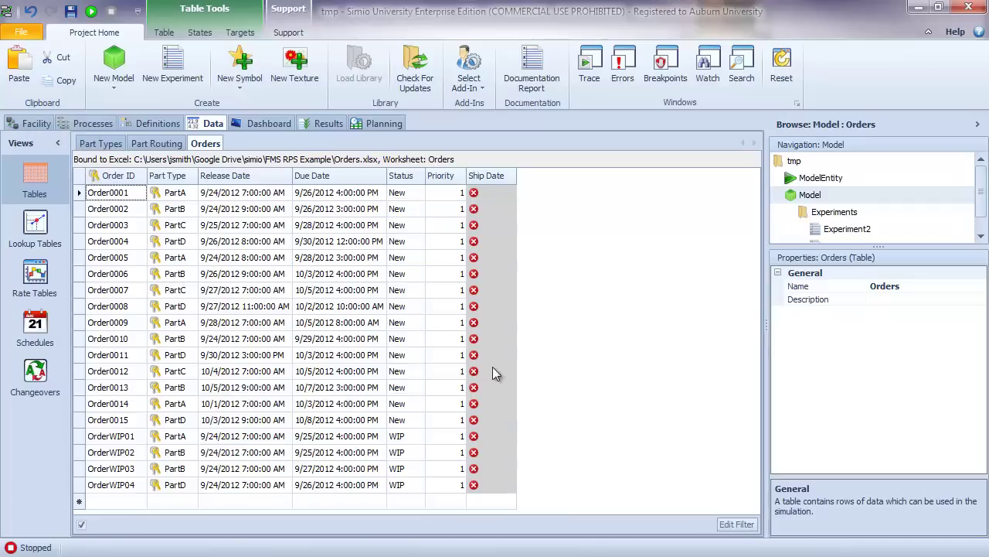
pyautogui.click(497, 177)
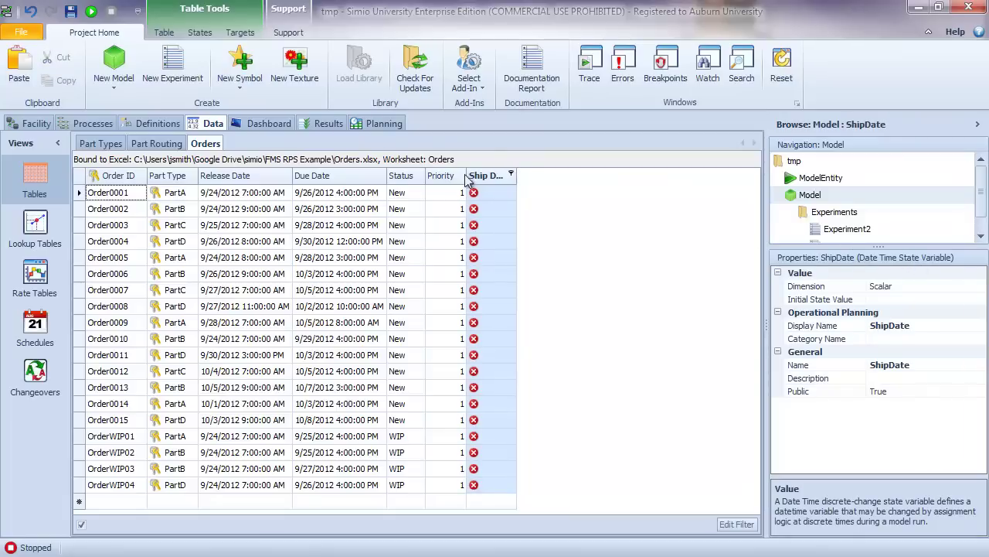
pyautogui.click(101, 144)
# Add a second On Entering state assignment to the Ship sink with Orders.ShipDate as its state variable
pyautogui.click(36, 125)
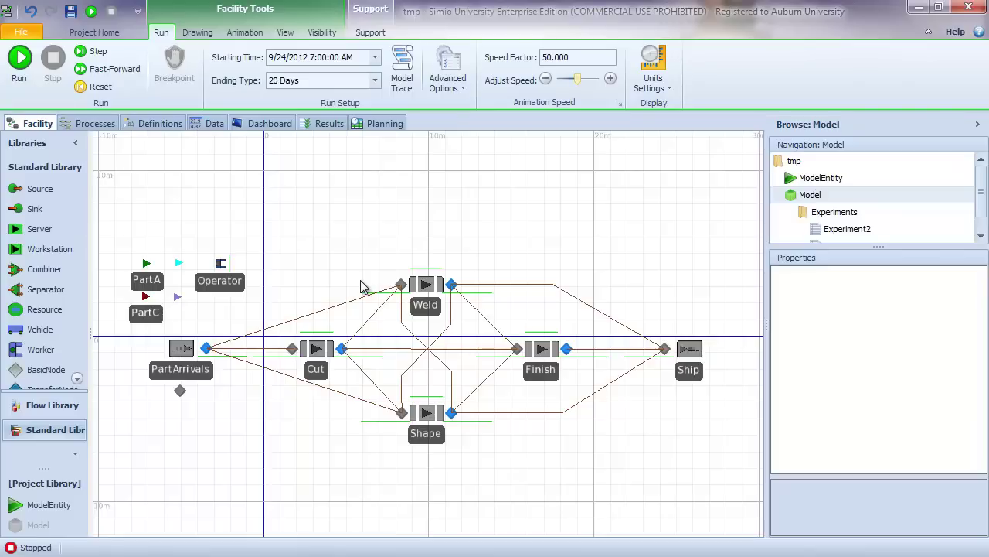
pyautogui.click(702, 354)
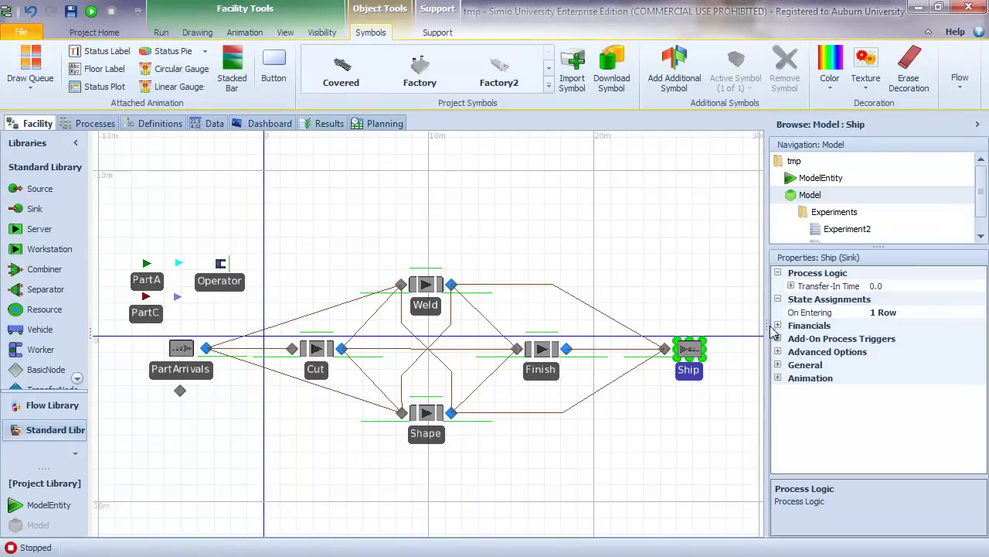
pyautogui.click(900, 313)
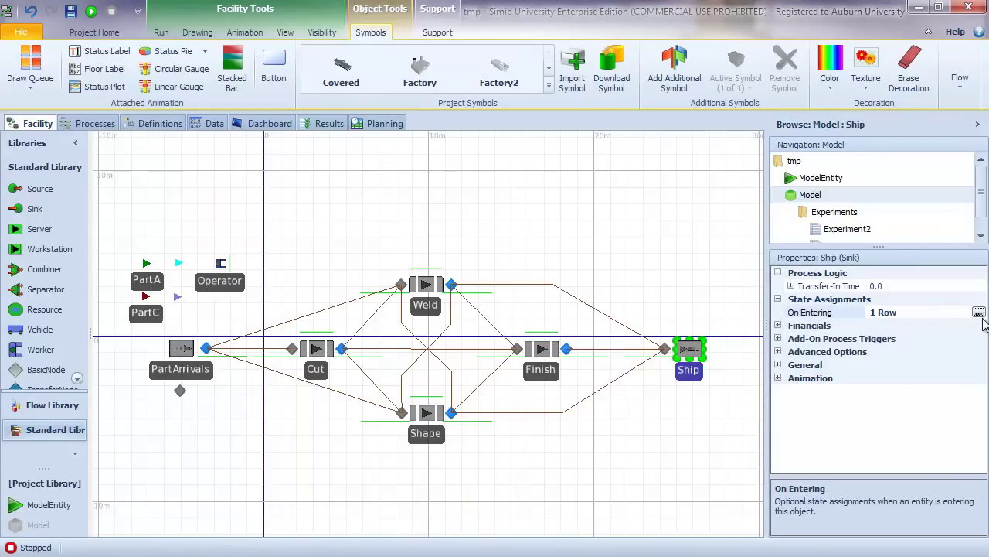
pyautogui.click(979, 312)
pyautogui.moveTo(705, 271); pyautogui.dragTo(791, 271)
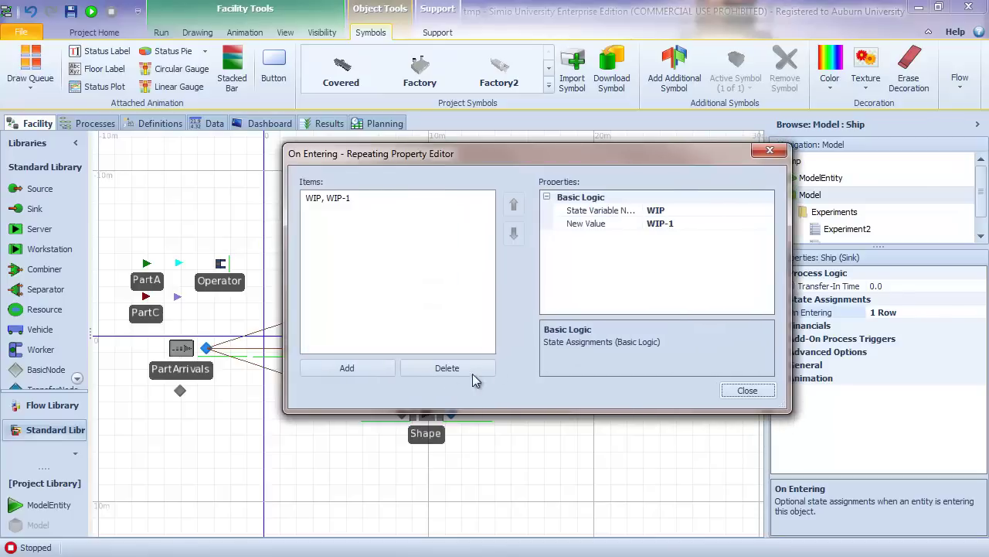
pyautogui.click(347, 368)
pyautogui.click(674, 211)
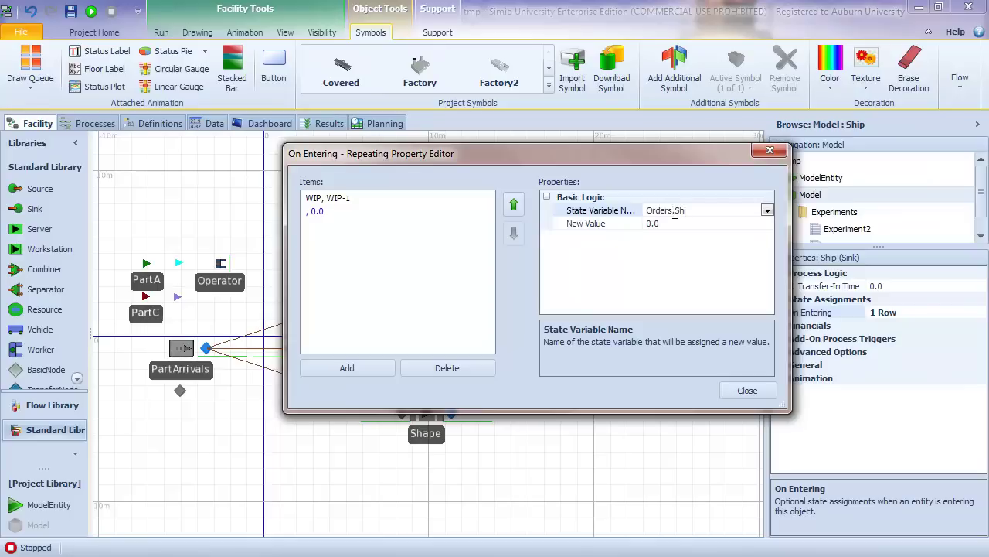
# Set the new value of the Orders.ShipDate assignment to TimeNow and close the assignment editor
pyautogui.click(713, 224)
pyautogui.write('TimeNow')
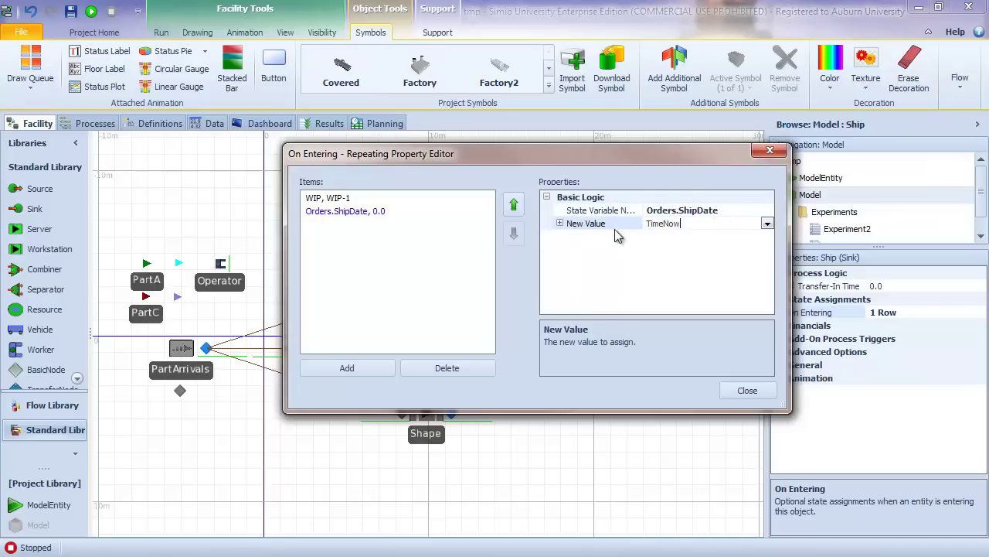
pyautogui.press('Return')
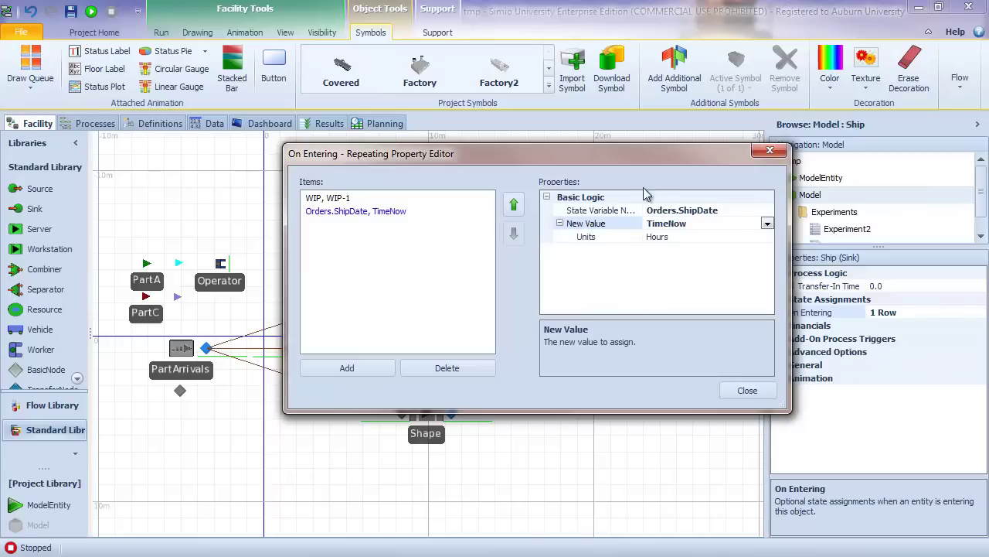
pyautogui.moveTo(647, 159); pyautogui.dragTo(717, 387)
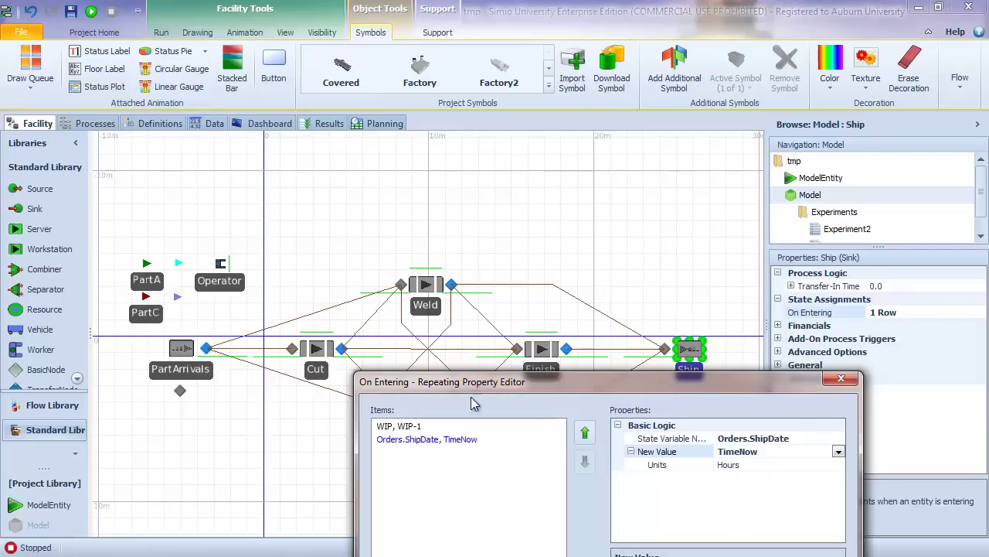
pyautogui.moveTo(535, 384); pyautogui.dragTo(470, 189)
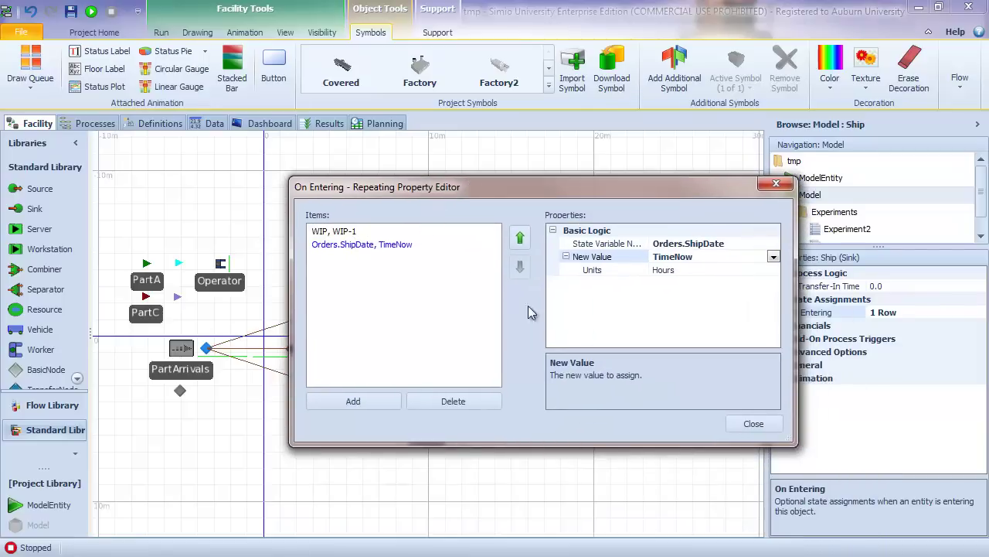
pyautogui.click(753, 423)
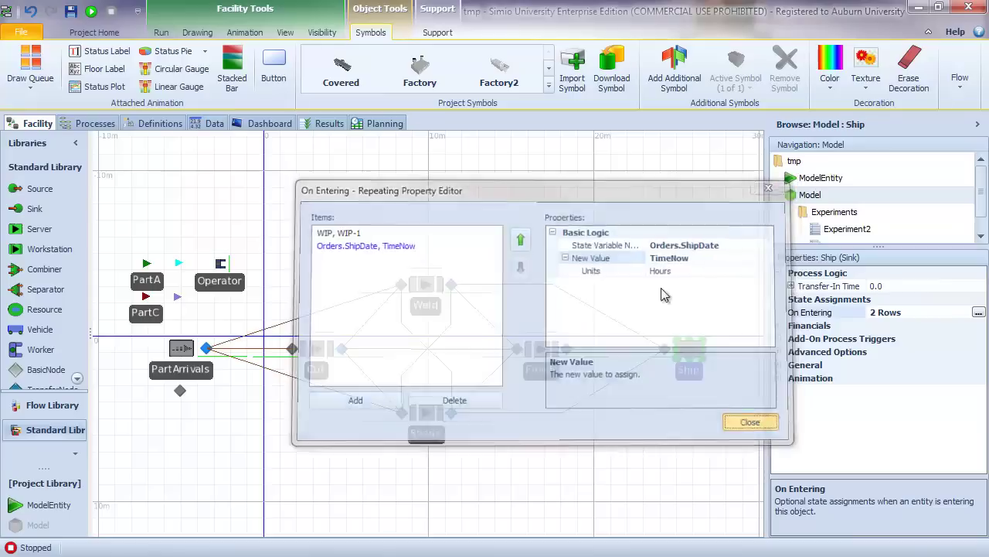
# Fast-forward the simulation to the end of its run and open the Orders table to inspect the ship dates
pyautogui.press('F5')
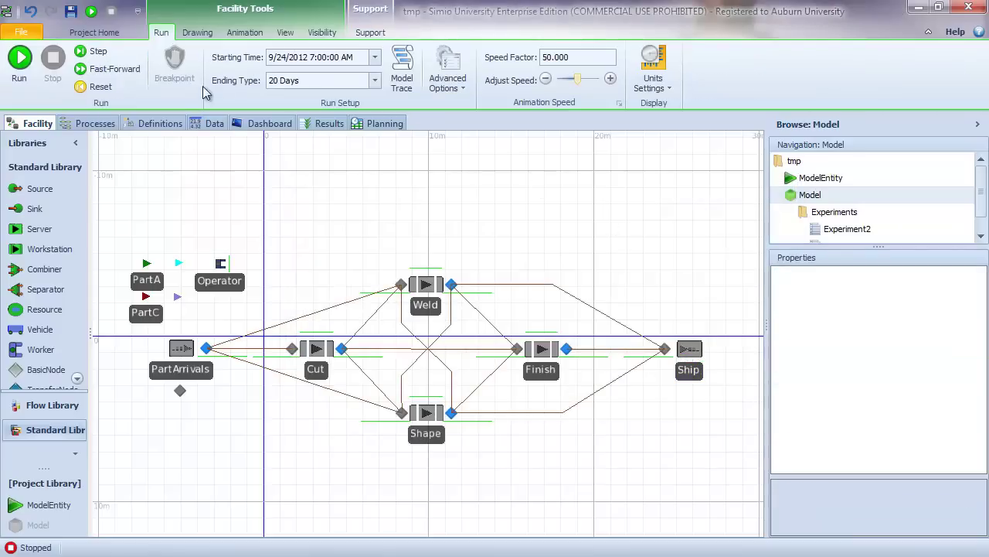
pyautogui.click(114, 70)
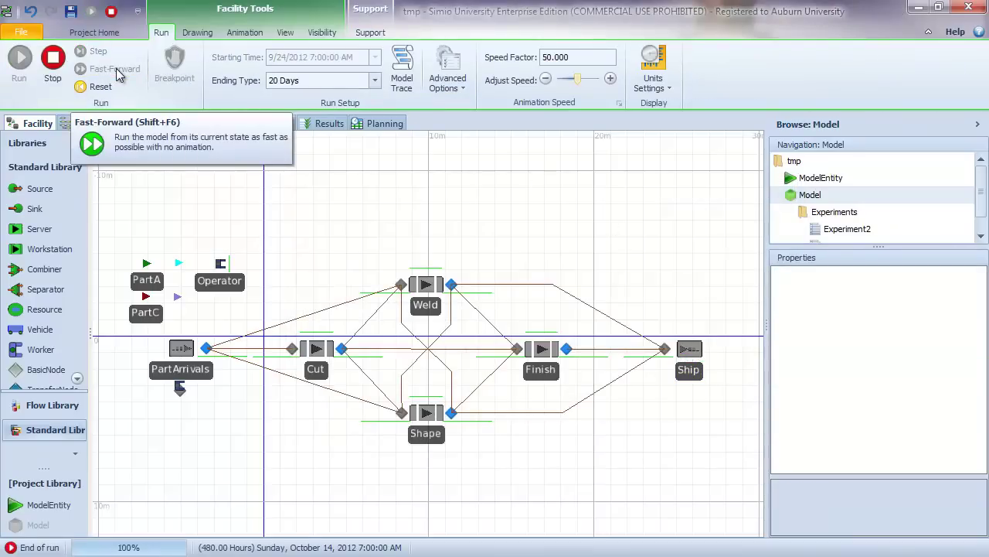
pyautogui.click(224, 126)
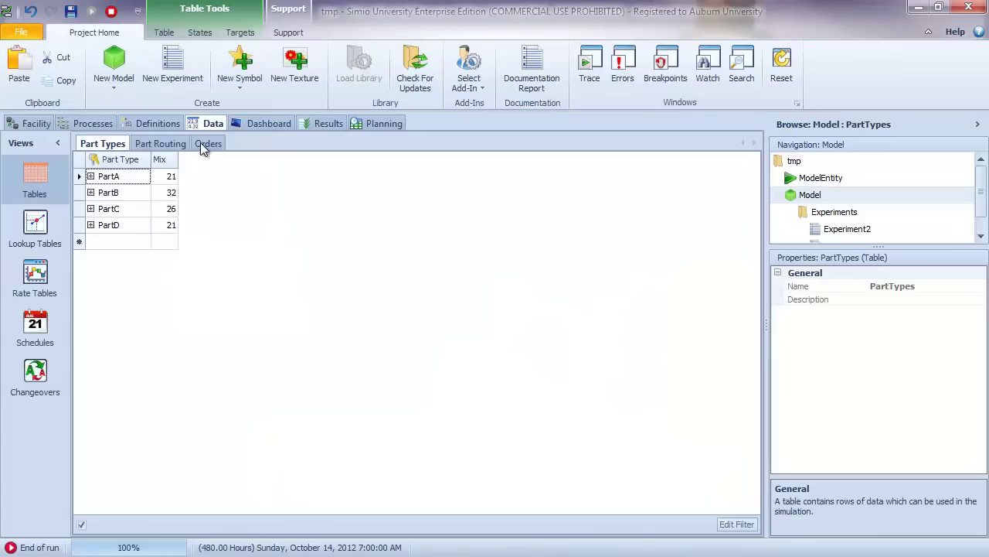
pyautogui.click(207, 144)
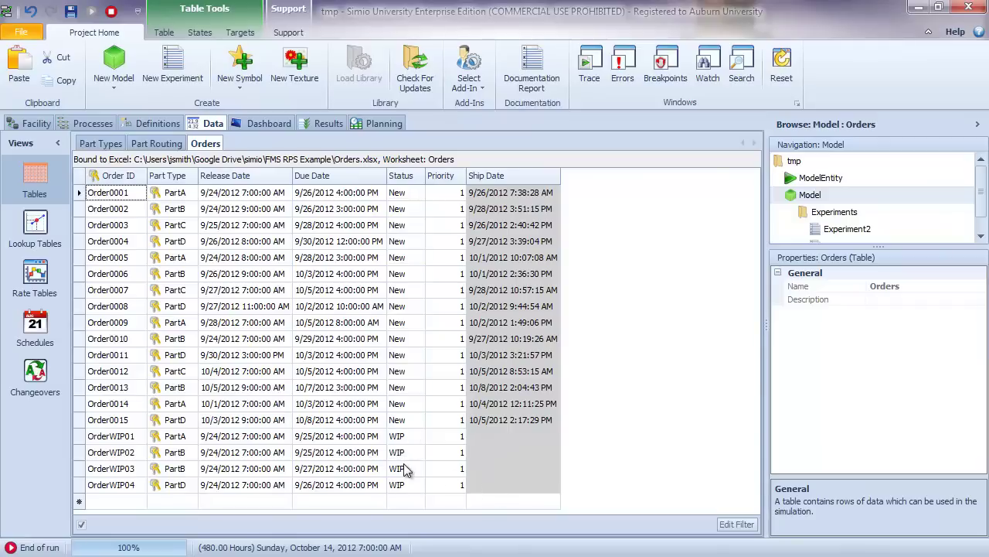
# Check the Entities Per Arrival expression of the PartArrivals source and return to the Orders table
pyautogui.click(36, 124)
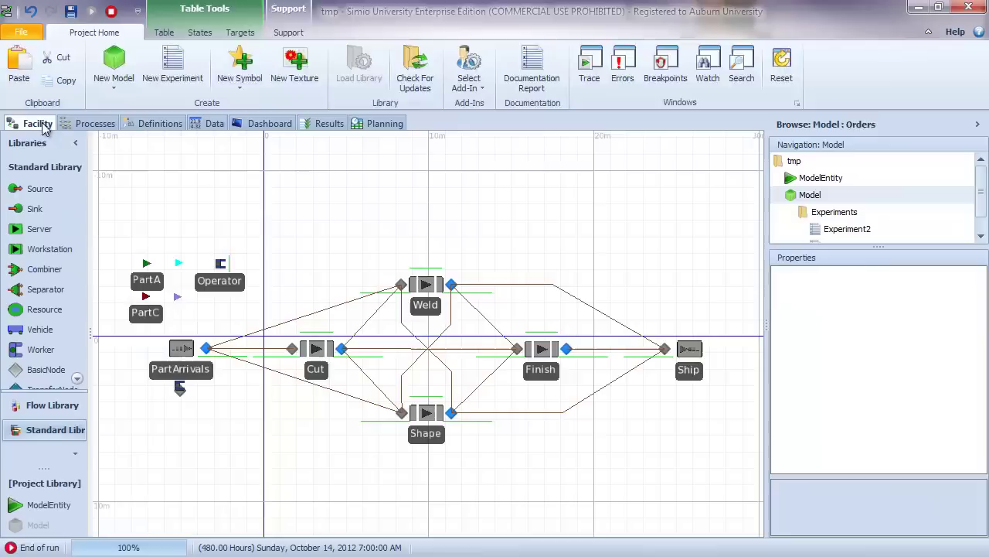
pyautogui.click(182, 352)
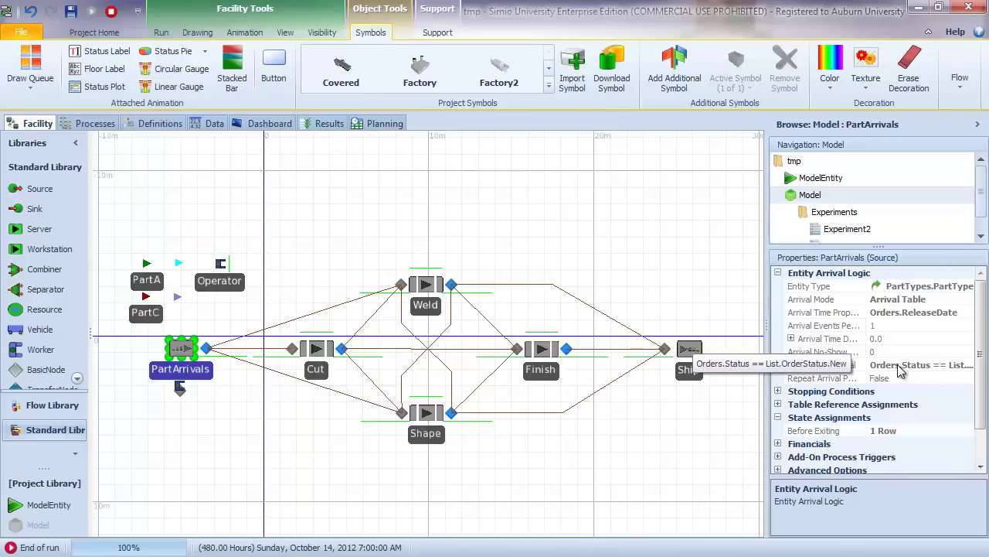
pyautogui.click(202, 123)
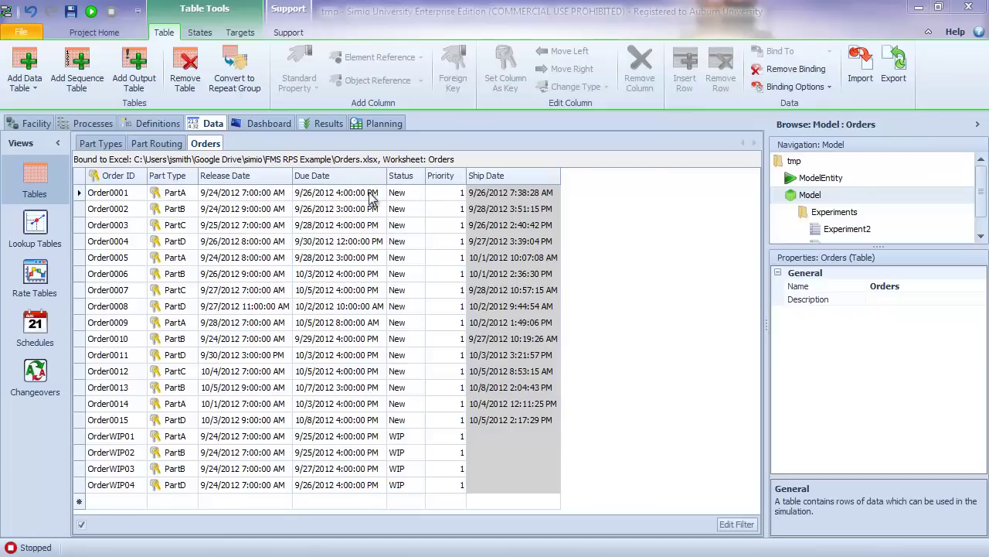
# Add a target to the Orders table and name it ShipDateTarget
pyautogui.click(241, 33)
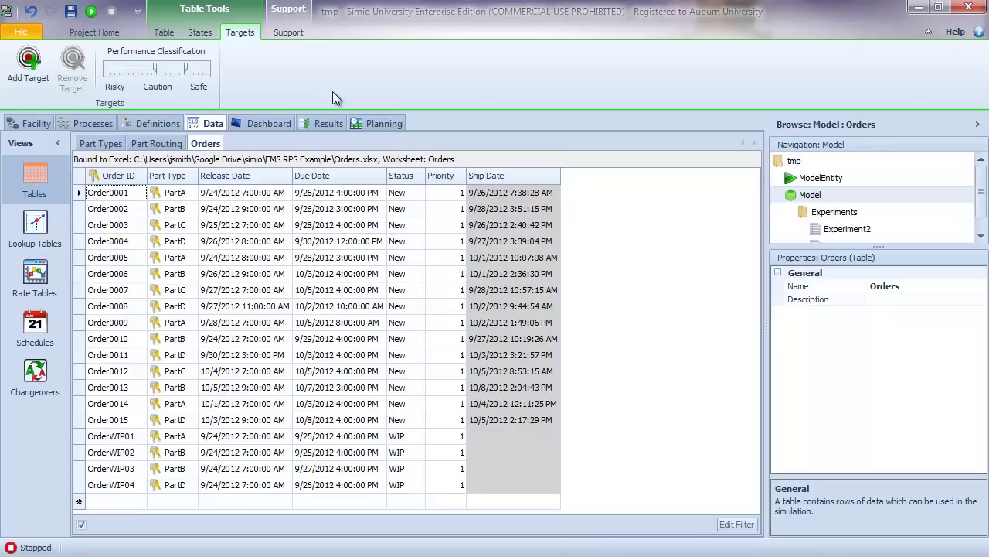
pyautogui.click(37, 63)
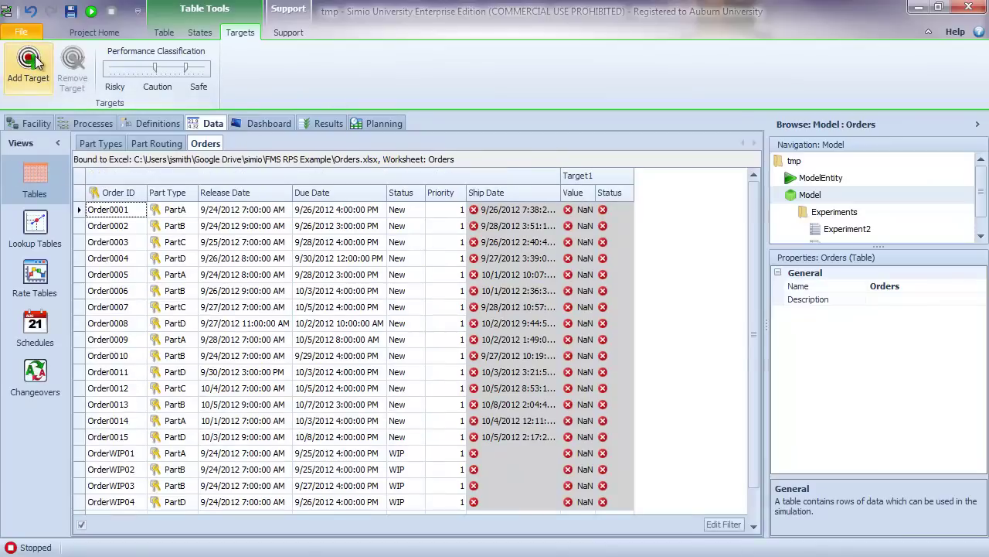
pyautogui.moveTo(634, 176); pyautogui.dragTo(669, 176)
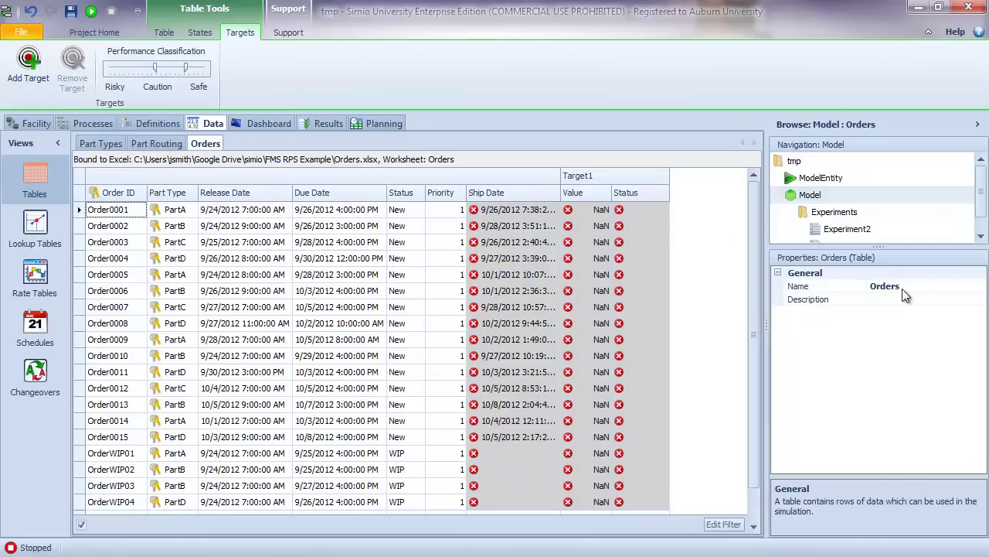
pyautogui.click(889, 286)
pyautogui.click(595, 176)
pyautogui.click(928, 412)
pyautogui.click(928, 414)
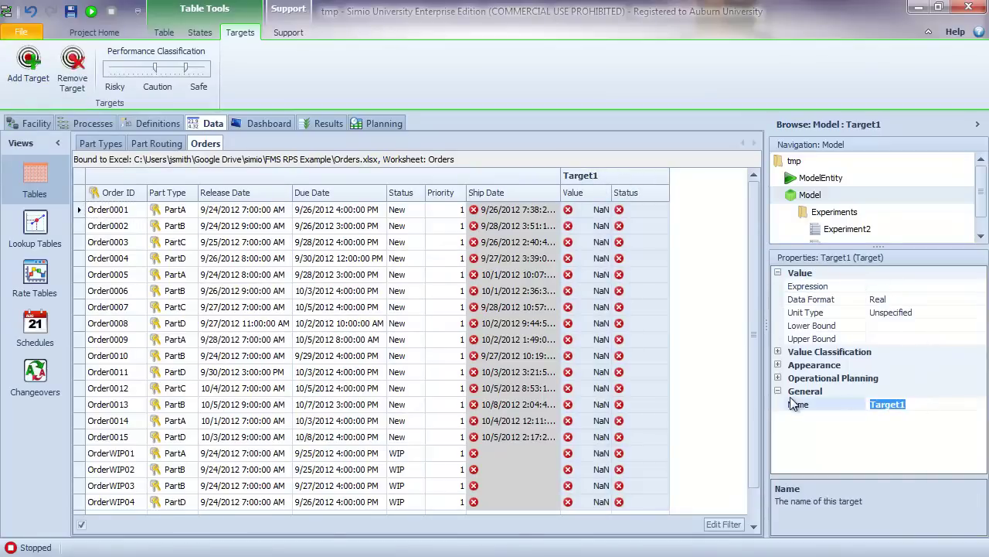
pyautogui.write('ShipDateTarget')
pyautogui.press('Return')
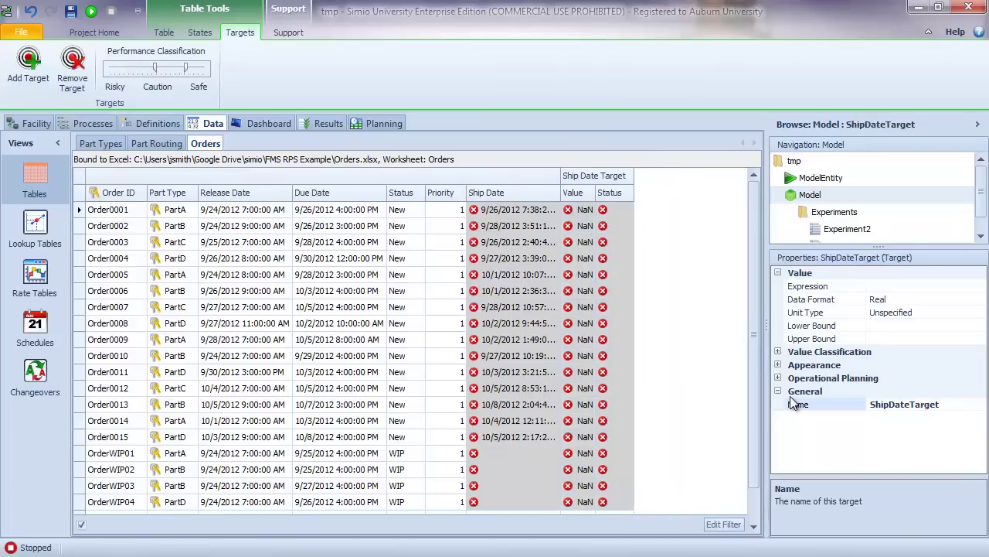
# Set the expression of the ShipDateTarget target to Orders.ShipDate
pyautogui.click(904, 287)
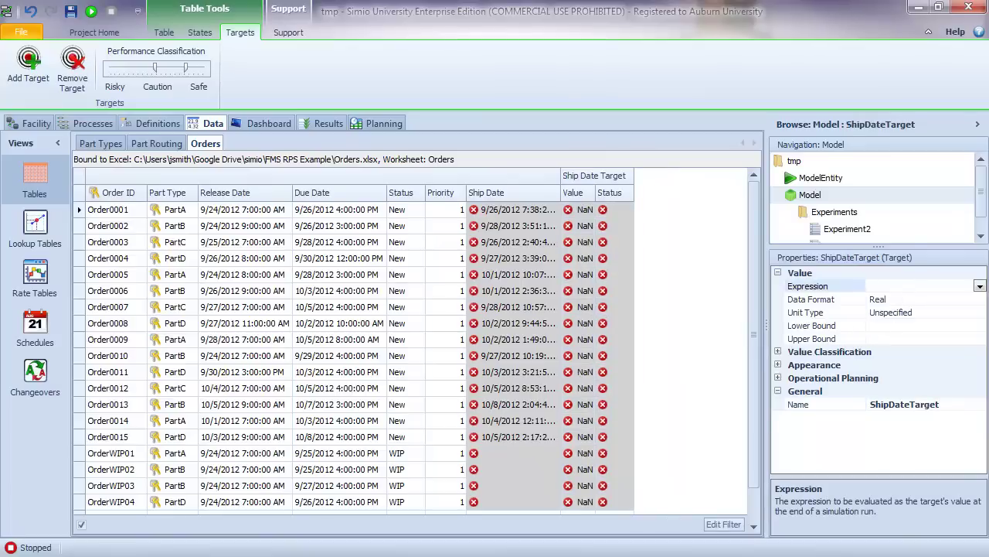
pyautogui.click(980, 286)
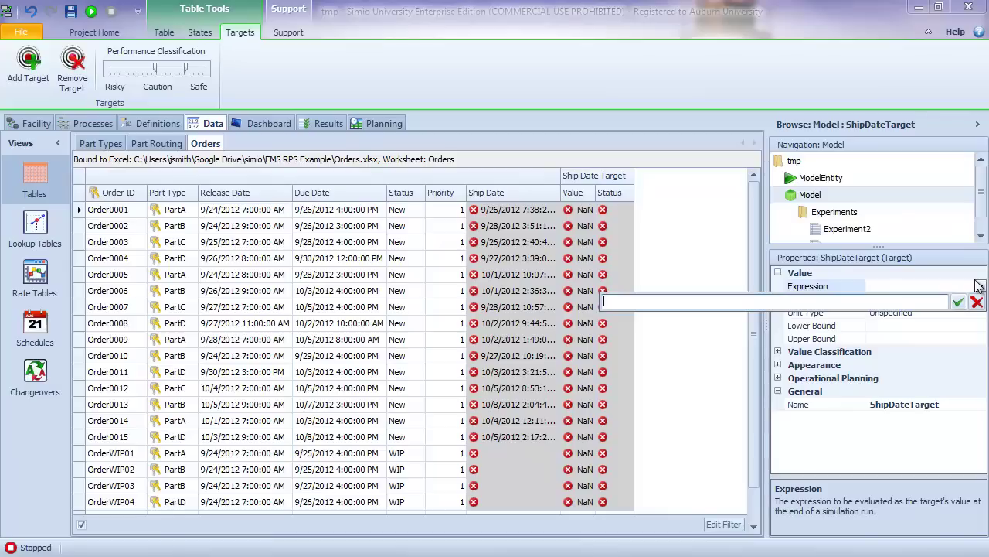
pyautogui.write('Orders.Ship')
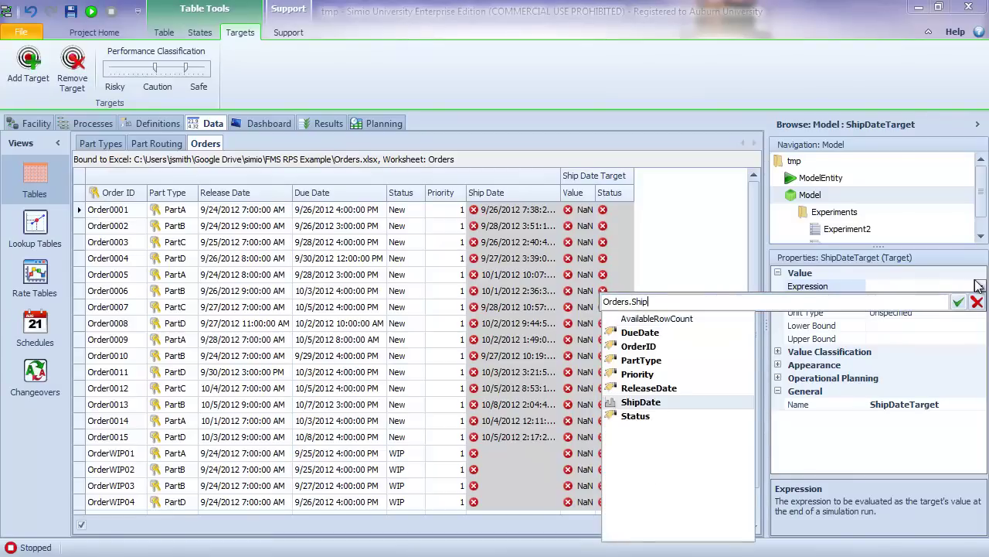
pyautogui.press('Return')
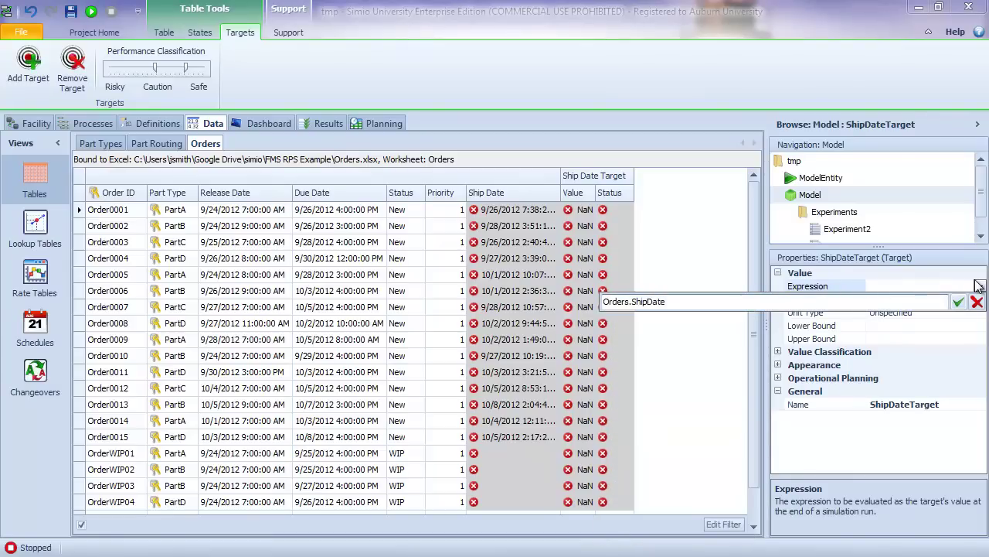
pyautogui.click(959, 302)
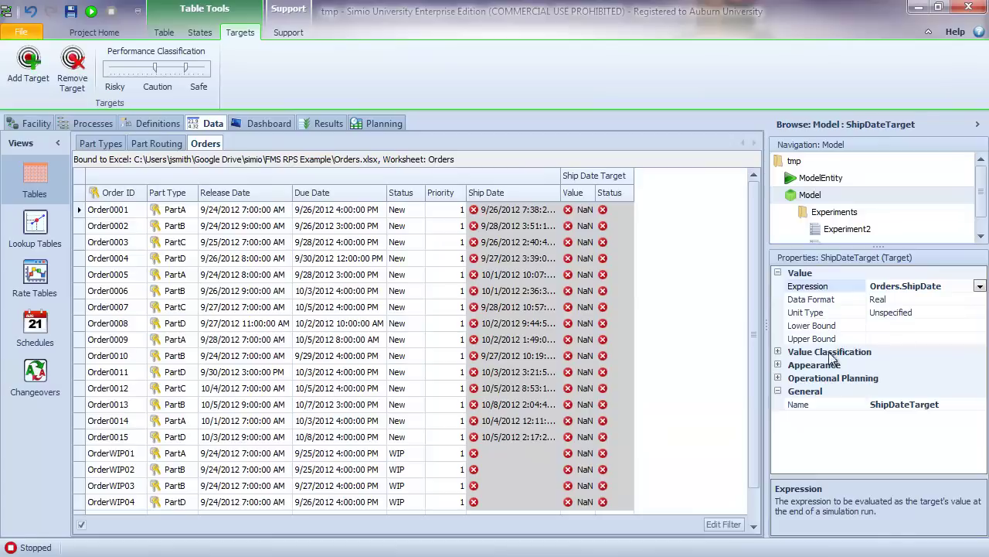
# Expand the target's value classification properties and set its upper bound to Orders.DueDate
pyautogui.click(777, 352)
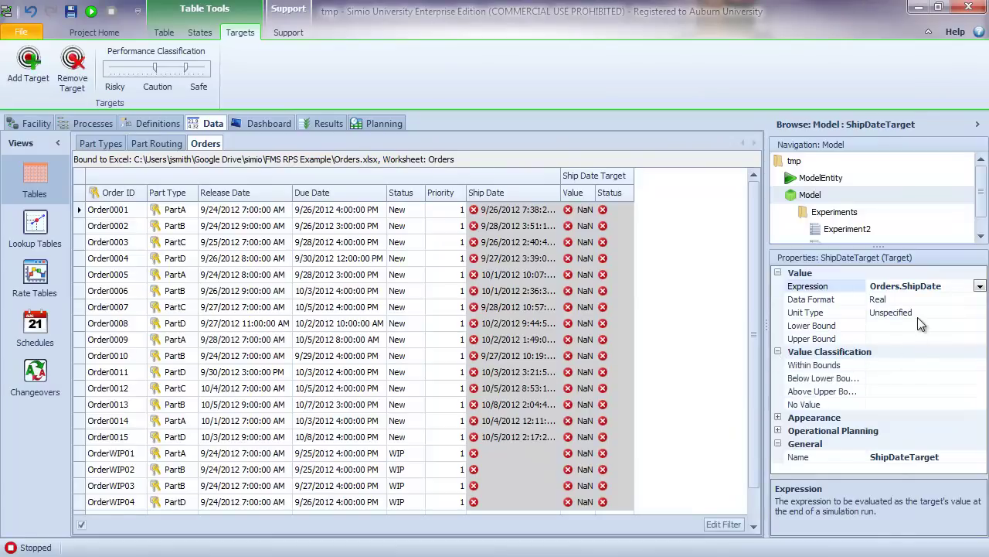
pyautogui.click(915, 338)
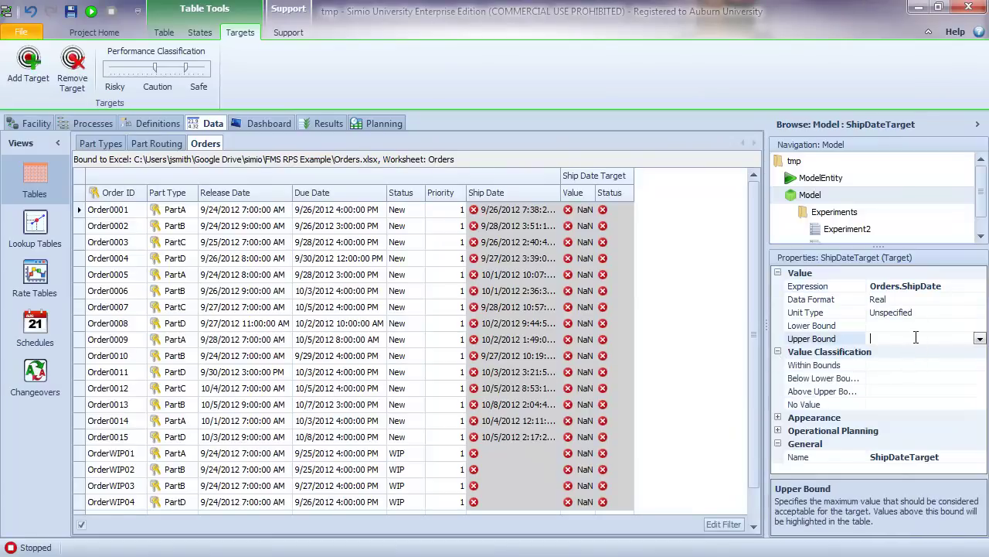
pyautogui.click(980, 338)
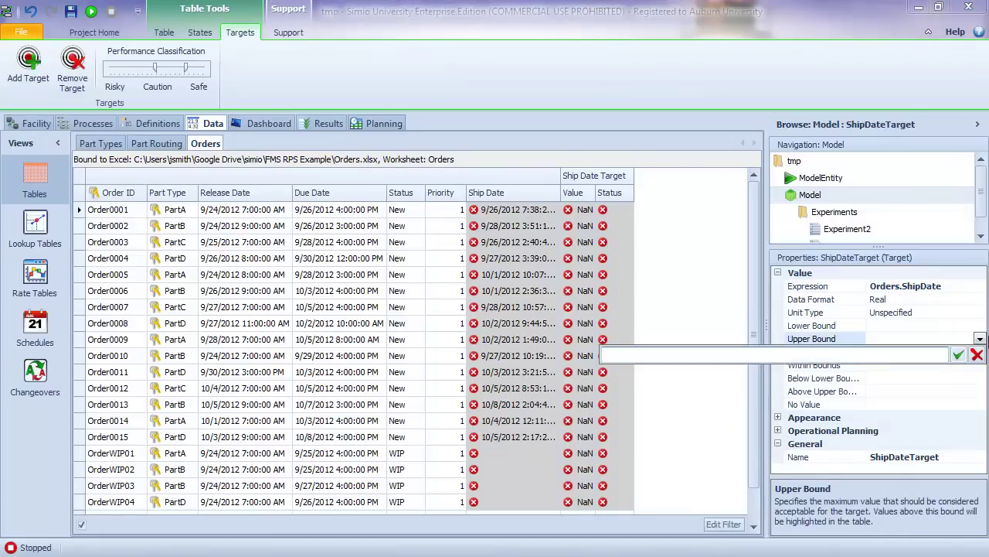
pyautogui.write('Orders.Duate')
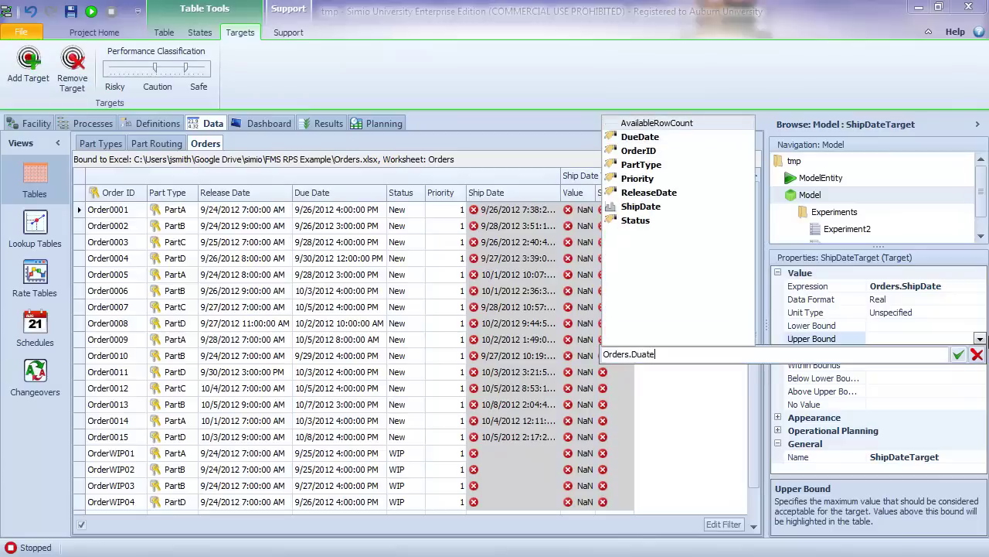
pyautogui.press('BackSpace')
pyautogui.press('BackSpace')
pyautogui.press('BackSpace')
pyautogui.write('eDate')
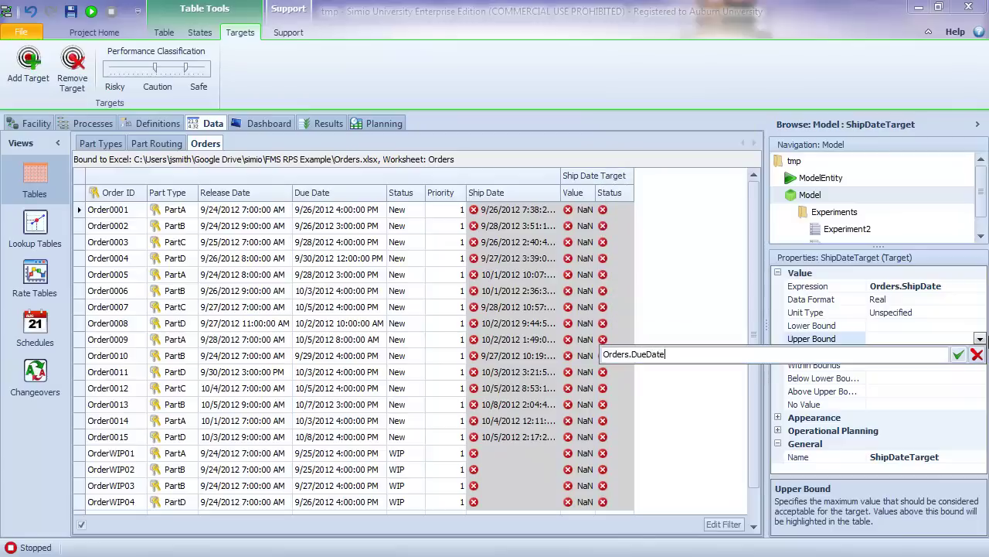
pyautogui.click(959, 354)
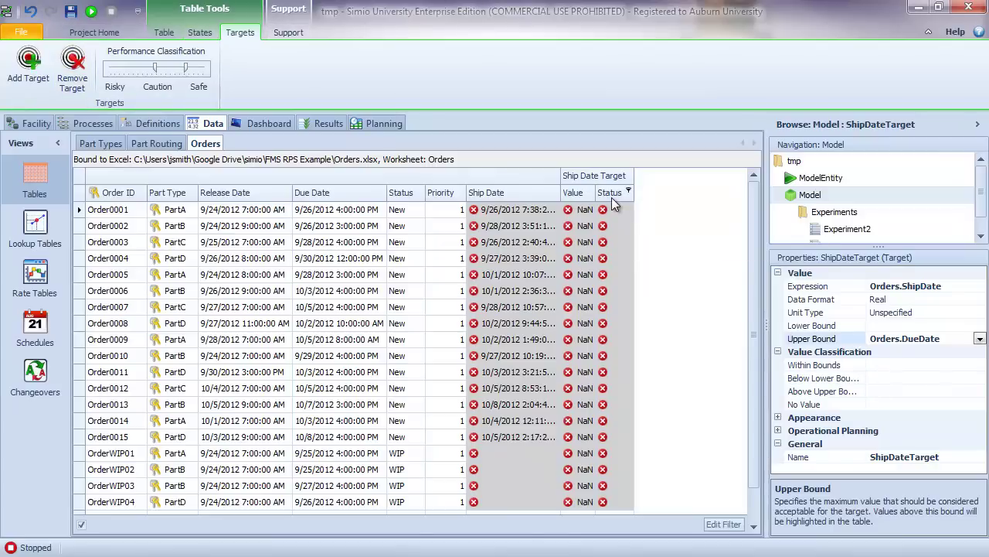
# Classify target values within bounds and below the lower bound as OnTime, and values above the upper bound as Late
pyautogui.click(908, 365)
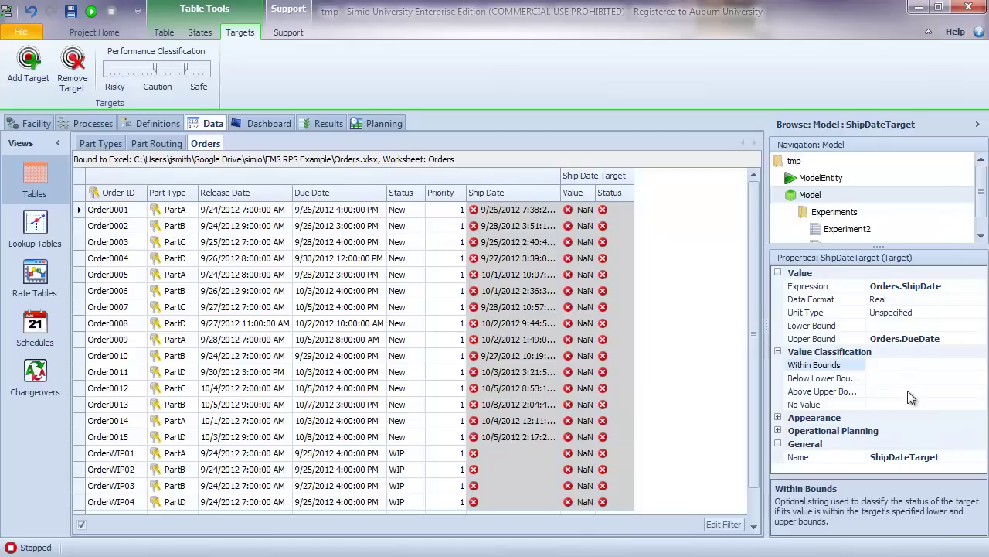
pyautogui.write('O')
pyautogui.click(895, 378)
pyautogui.write('OnTime')
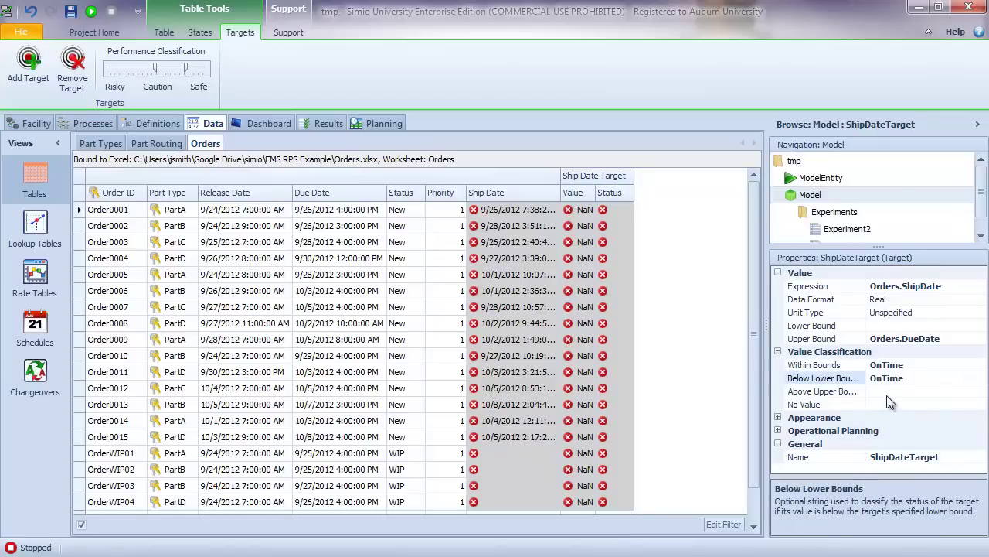
pyautogui.click(887, 393)
pyautogui.write('Late')
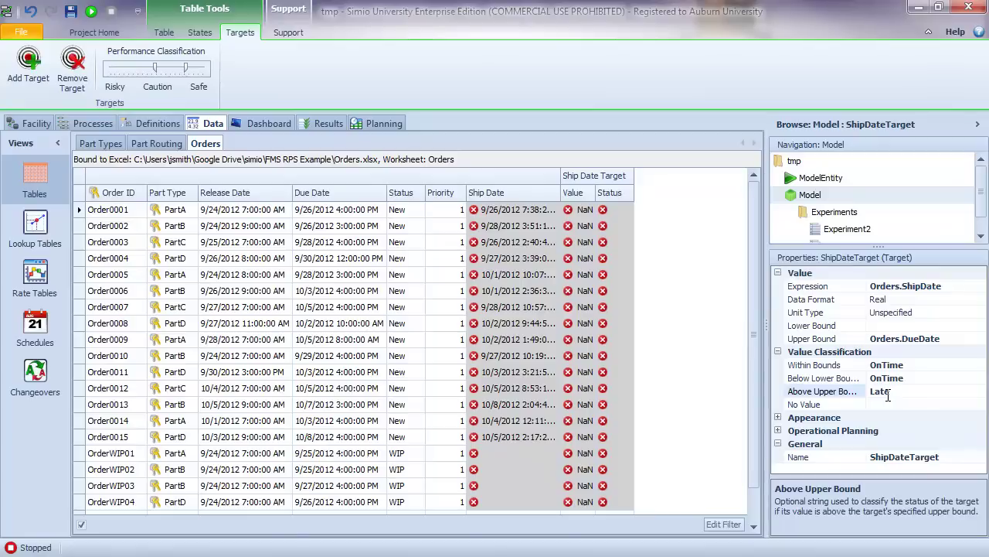
pyautogui.press('Return')
# Reset the model, fast-forward the simulation to its end, and review the ship date target values and statuses in the Orders table
pyautogui.click(44, 121)
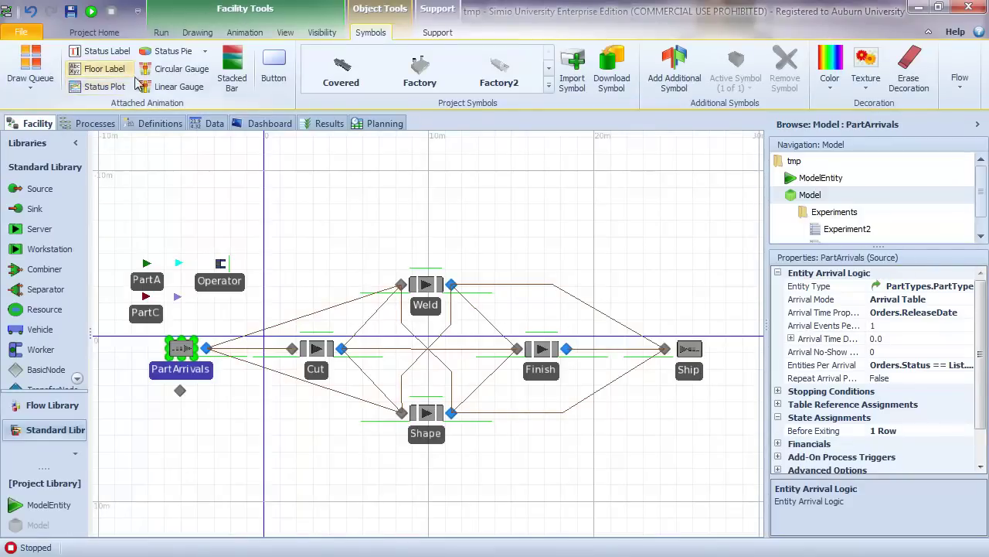
pyautogui.click(160, 32)
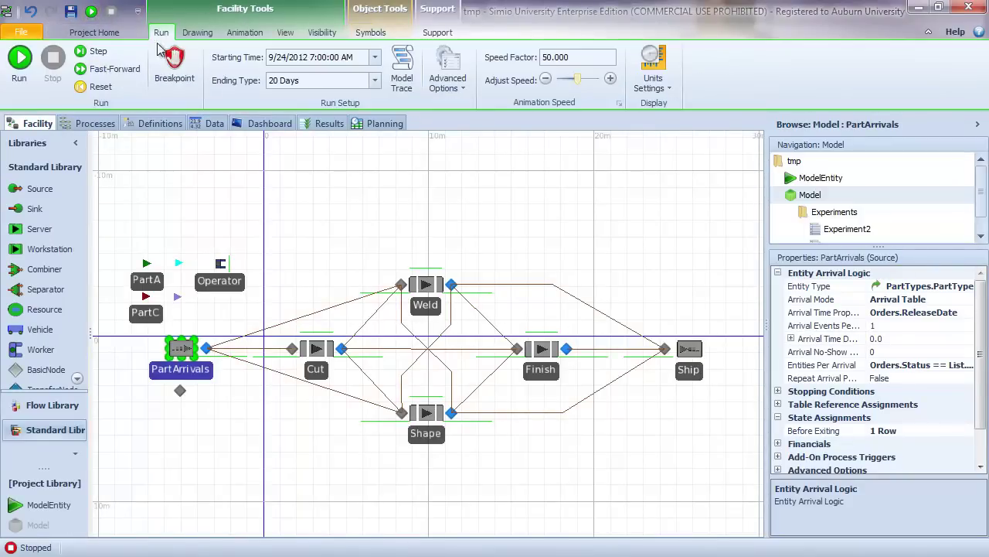
pyautogui.click(99, 87)
pyautogui.click(124, 71)
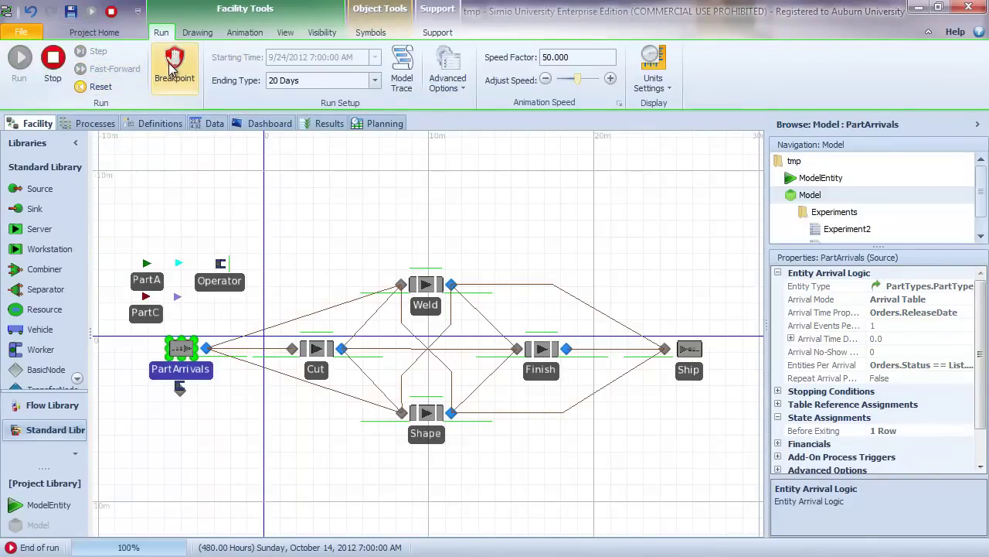
pyautogui.click(209, 123)
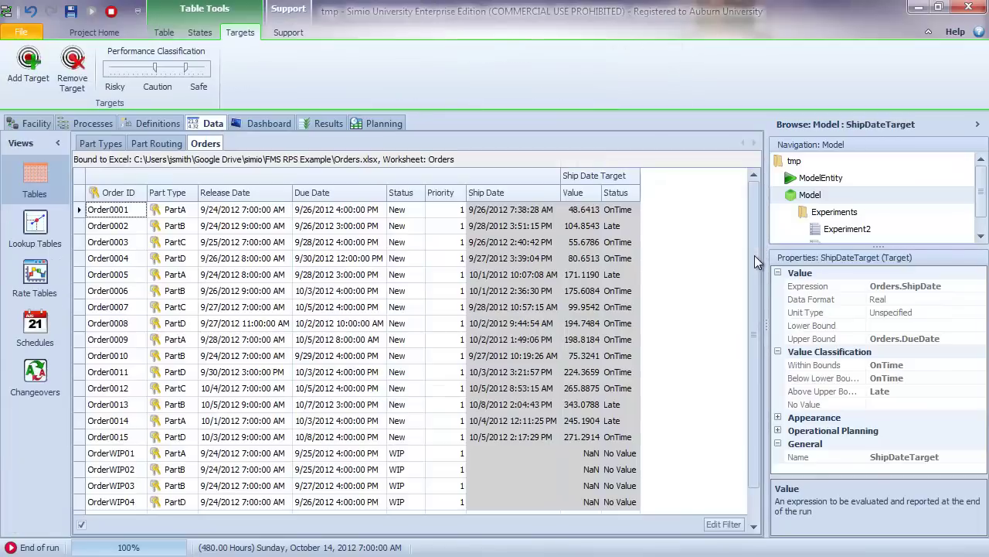
pyautogui.scroll(-1, 718, 268)
pyautogui.scroll(1, 754, 244)
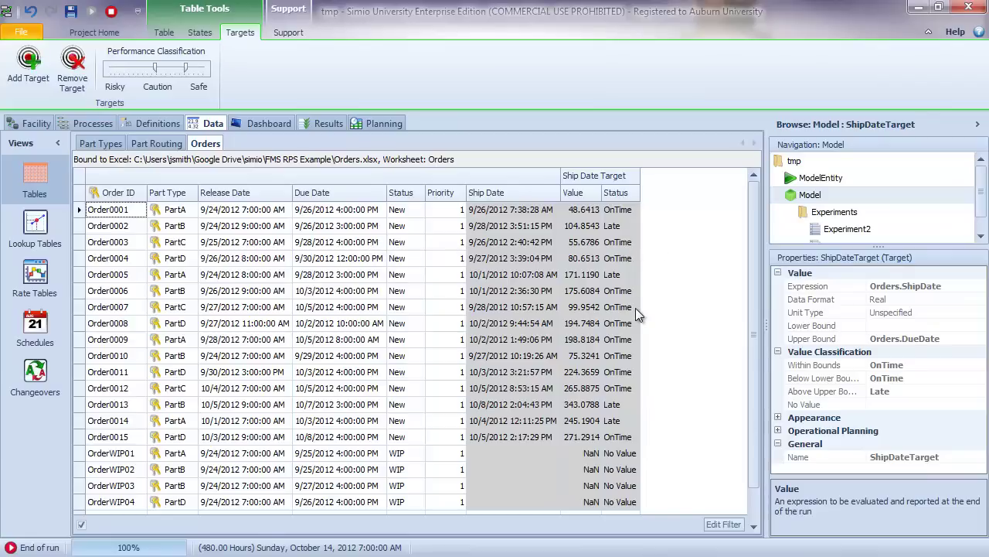
pyautogui.scroll(-1, 759, 289)
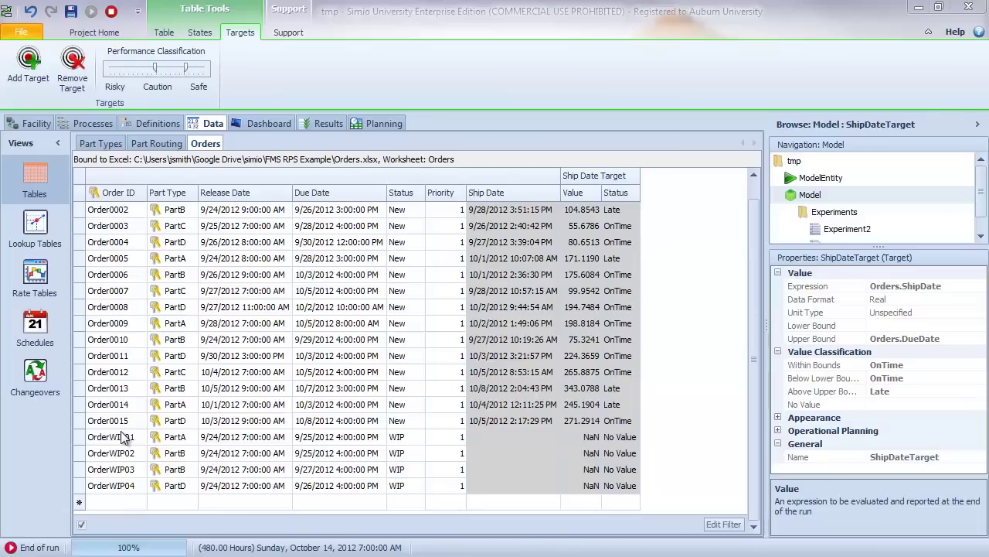
# Create a WorkInProcess data table and add a foreign key column named OrderID
pyautogui.click(164, 35)
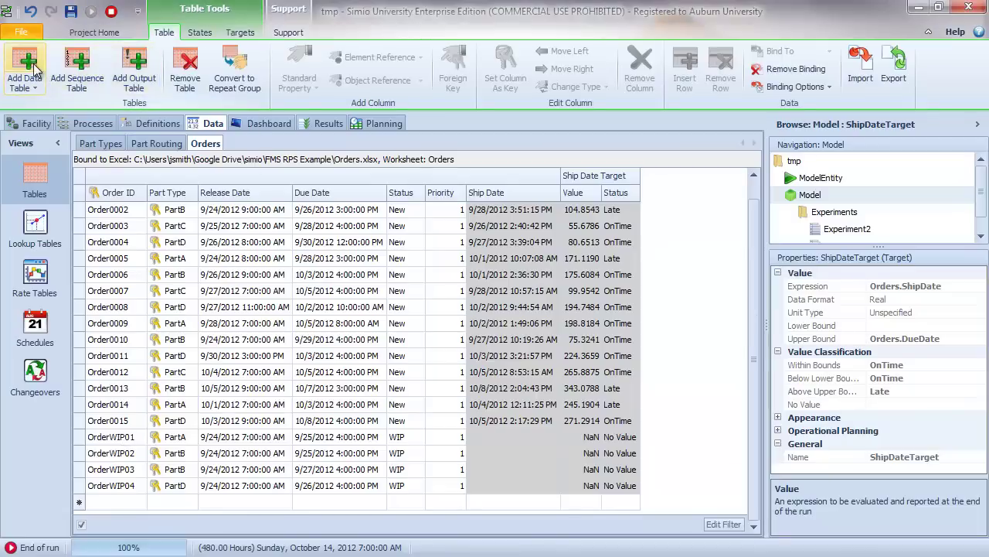
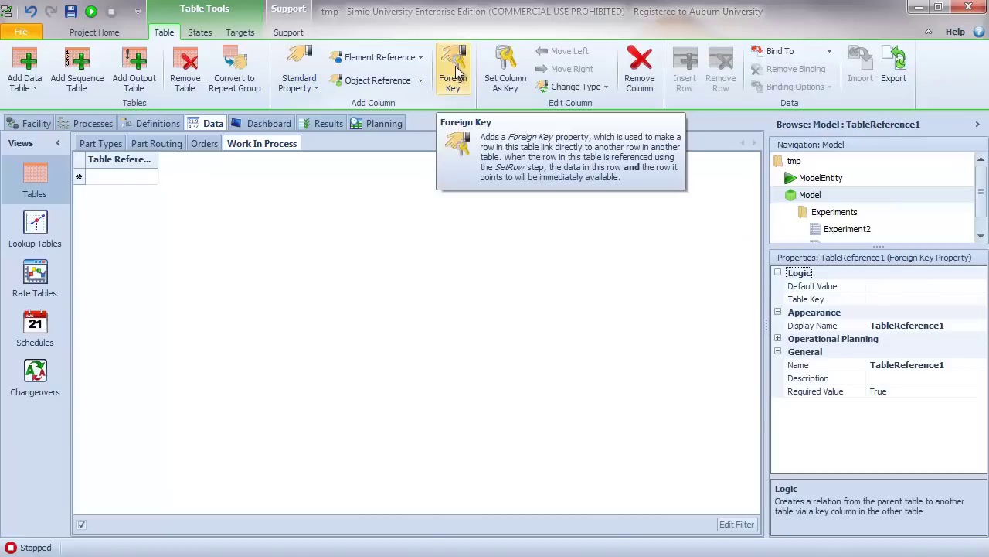
pyautogui.click(145, 175)
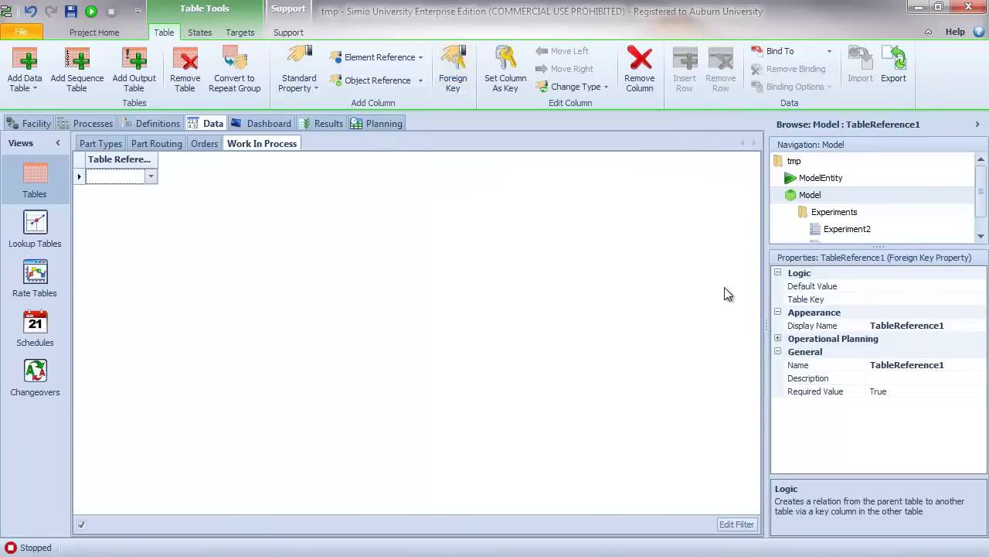
pyautogui.click(932, 370)
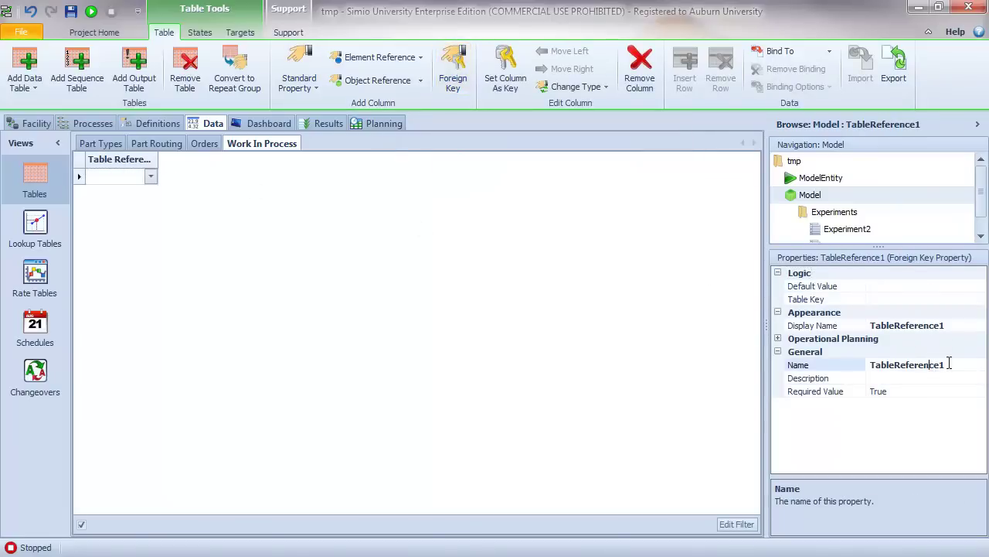
pyautogui.click(940, 366)
pyautogui.write('OrderId')
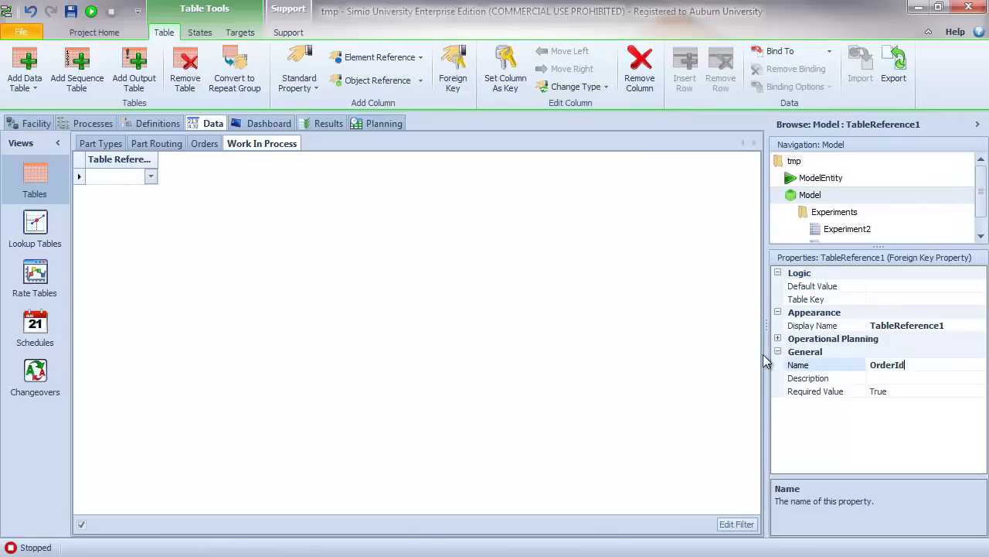
pyautogui.press('Return')
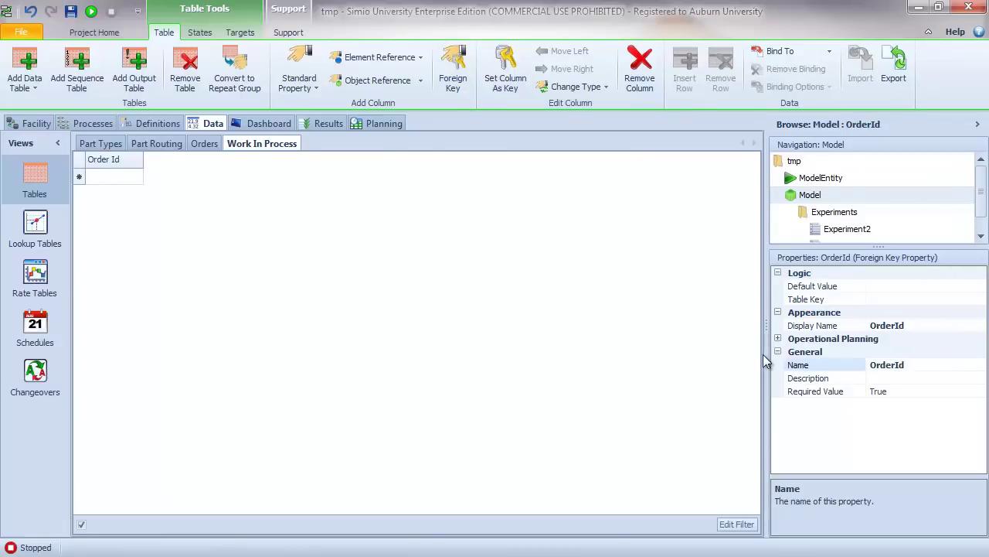
pyautogui.click(923, 365)
pyautogui.press('BackSpace')
pyautogui.press('Return')
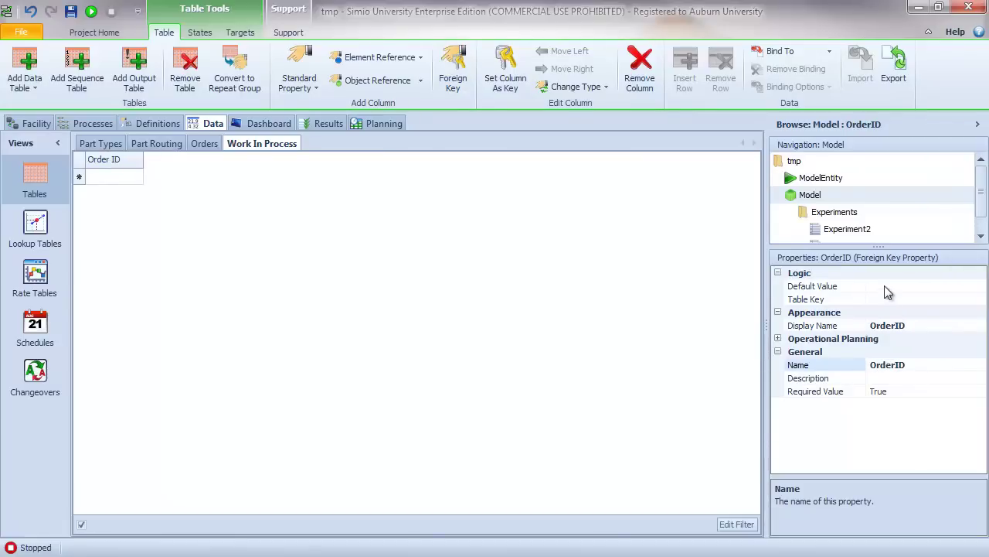
# Link the OrderID foreign key to the table key Orders.OrderID and check which orders its first cell offers
pyautogui.click(915, 302)
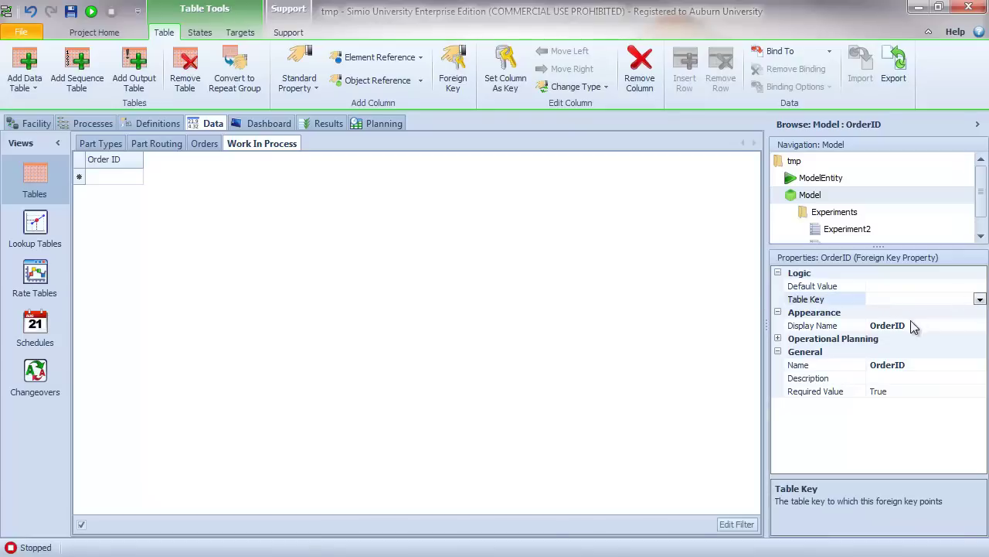
pyautogui.click(980, 299)
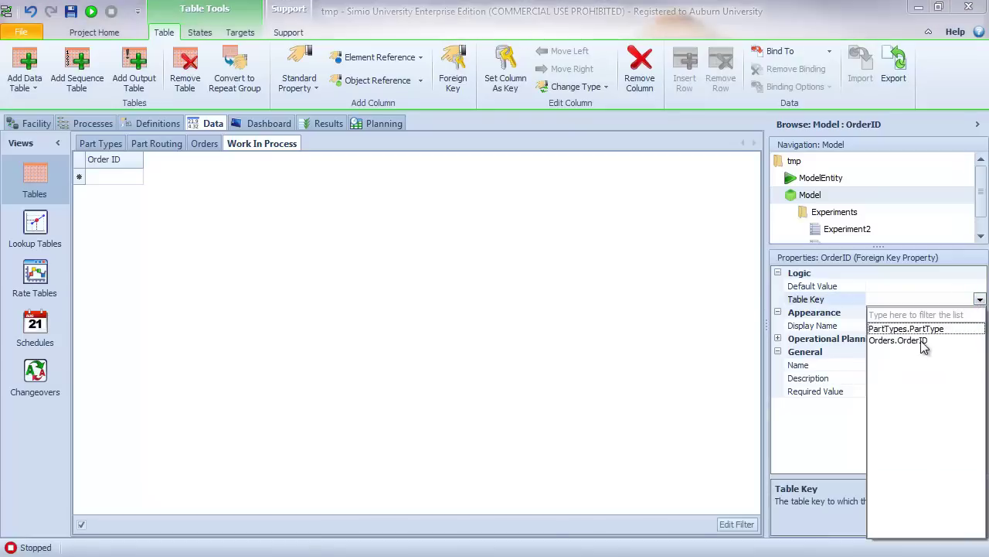
pyautogui.click(921, 340)
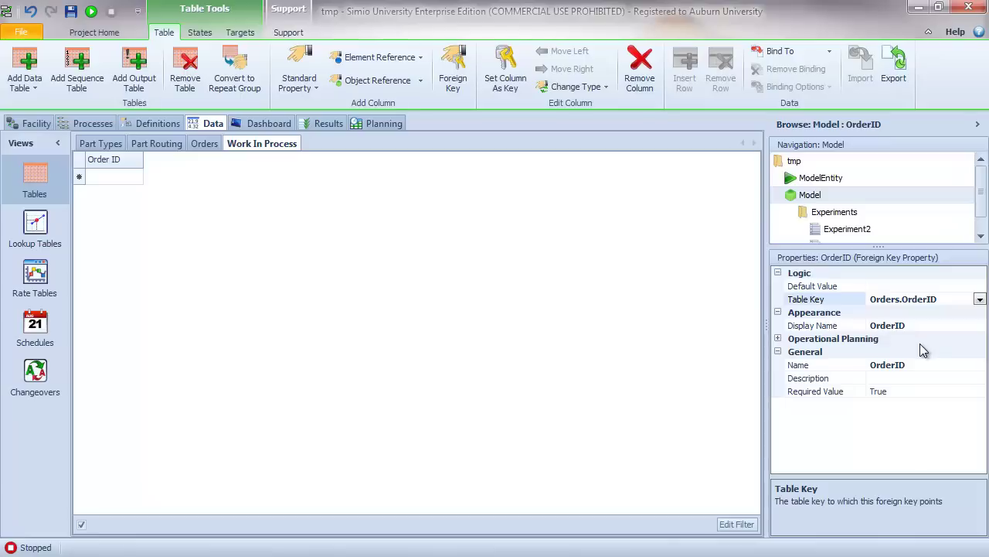
pyautogui.click(124, 177)
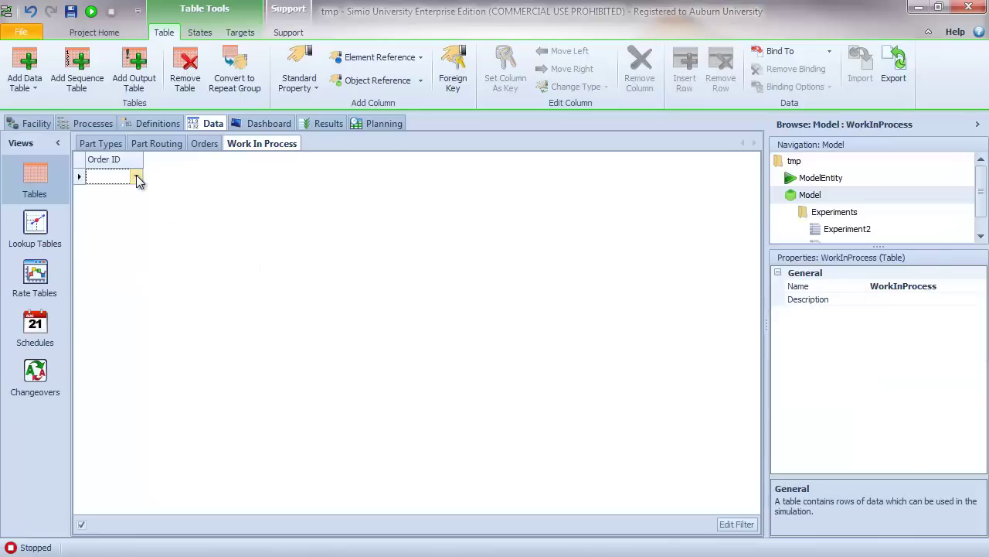
pyautogui.click(136, 177)
pyautogui.scroll(-4, 162, 260)
pyautogui.scroll(4, 162, 260)
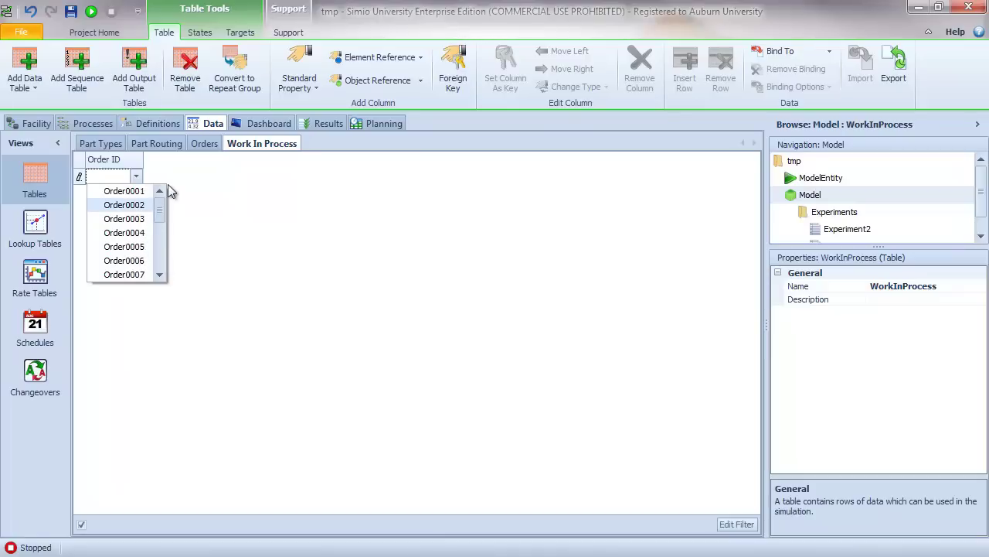
pyautogui.click(138, 178)
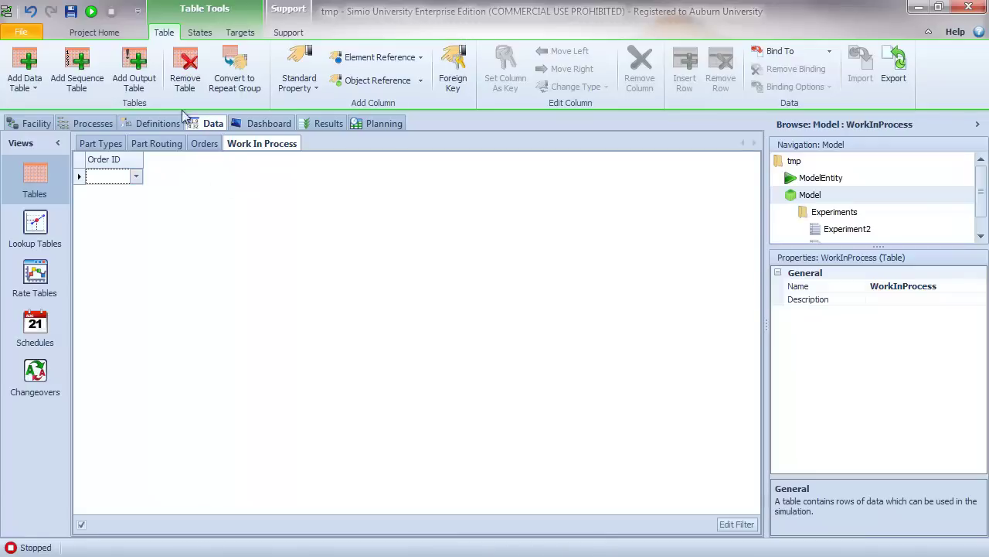
# Add an integer column named CurrentStep to the WorkInProcess table, and check the sequence steps in the Part Routing table
pyautogui.click(315, 87)
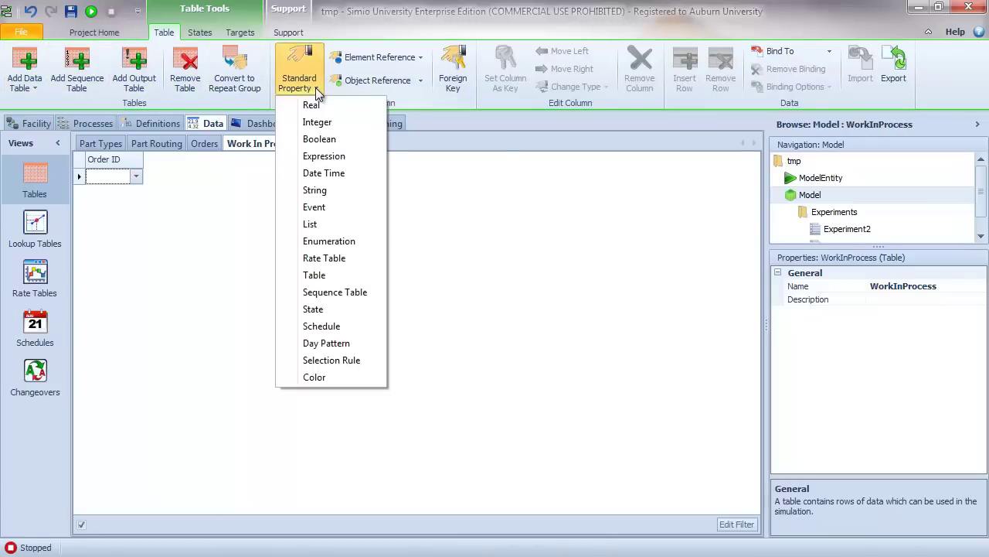
pyautogui.click(319, 121)
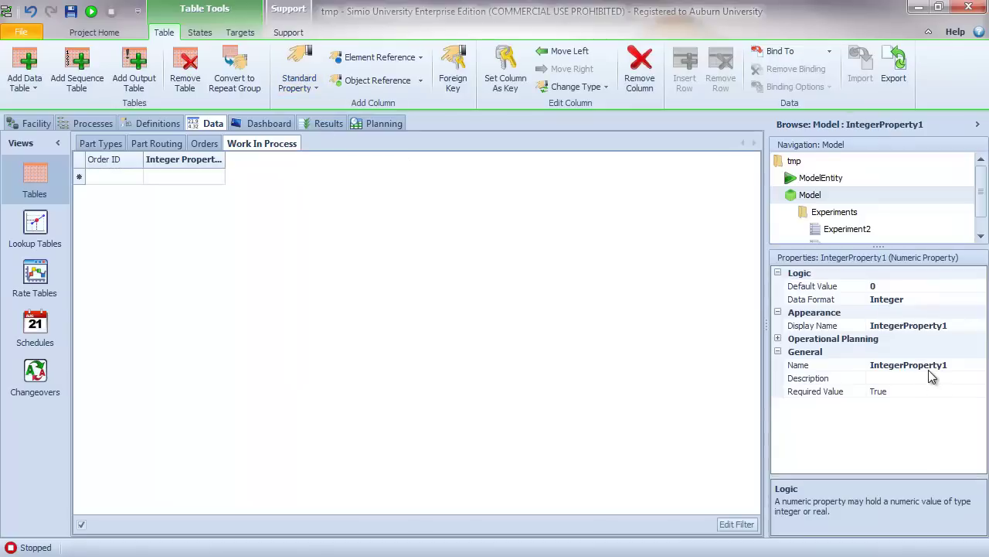
pyautogui.click(928, 367)
pyautogui.write('CurrentStep')
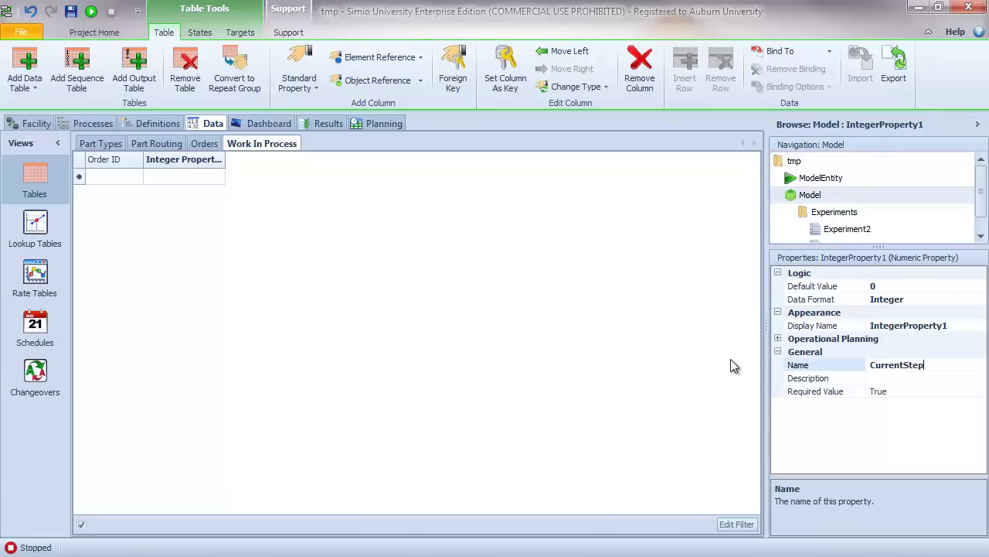
pyautogui.press('Return')
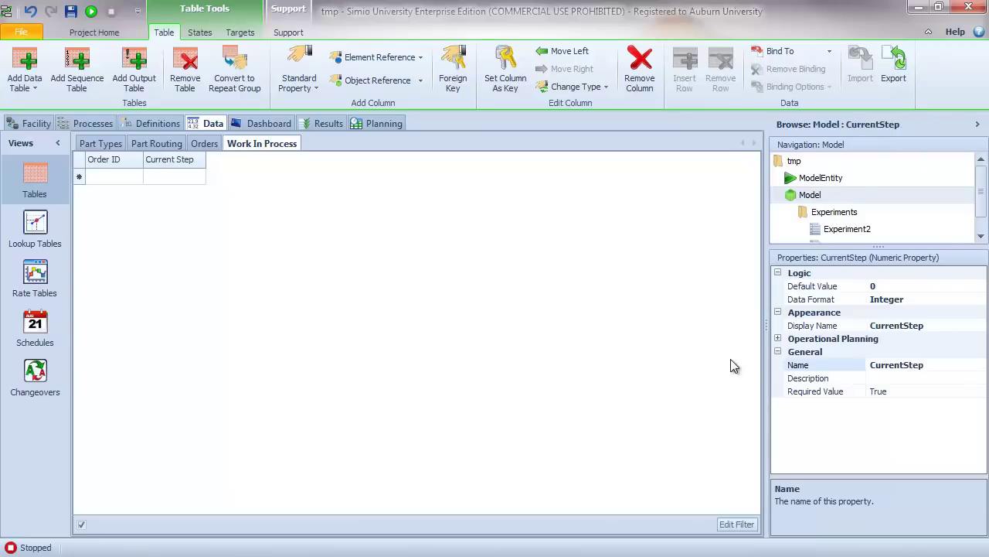
pyautogui.click(156, 143)
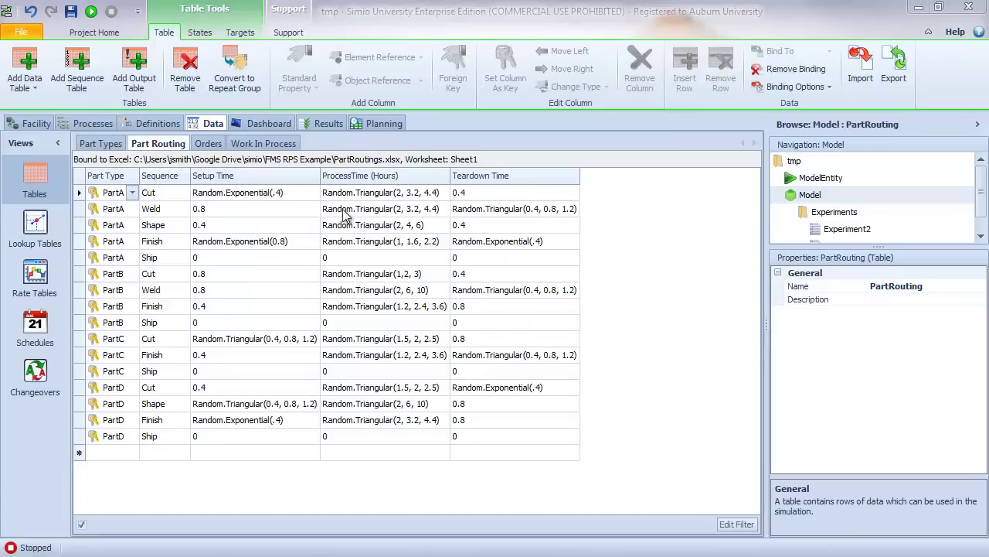
# Add a real number column named FractionRemaining to the WorkInProcess table
pyautogui.click(275, 146)
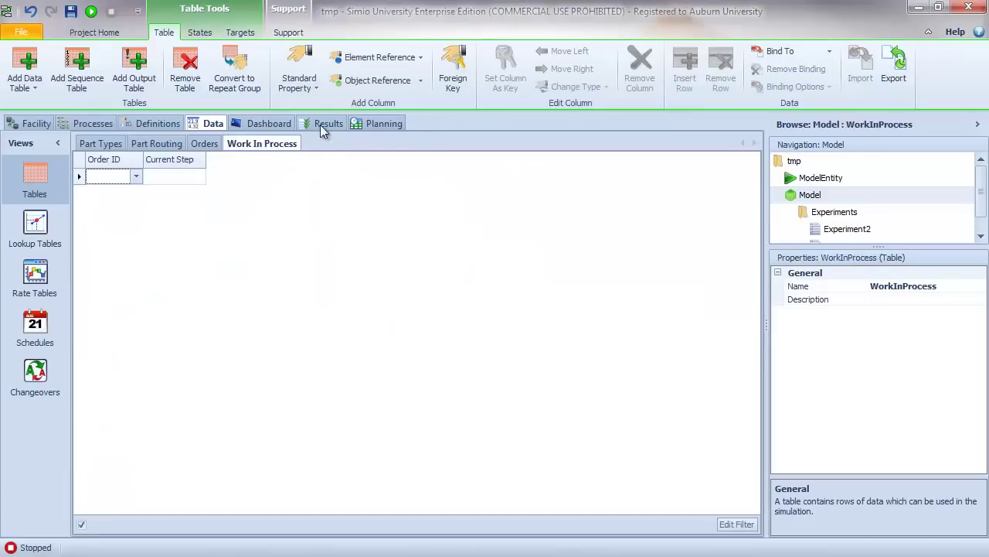
pyautogui.click(317, 97)
pyautogui.click(315, 104)
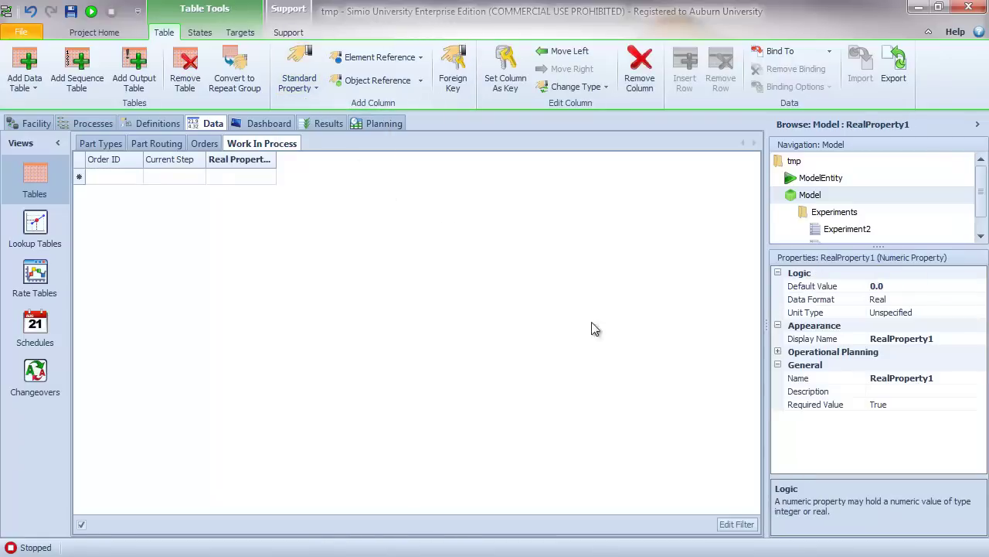
pyautogui.click(798, 379)
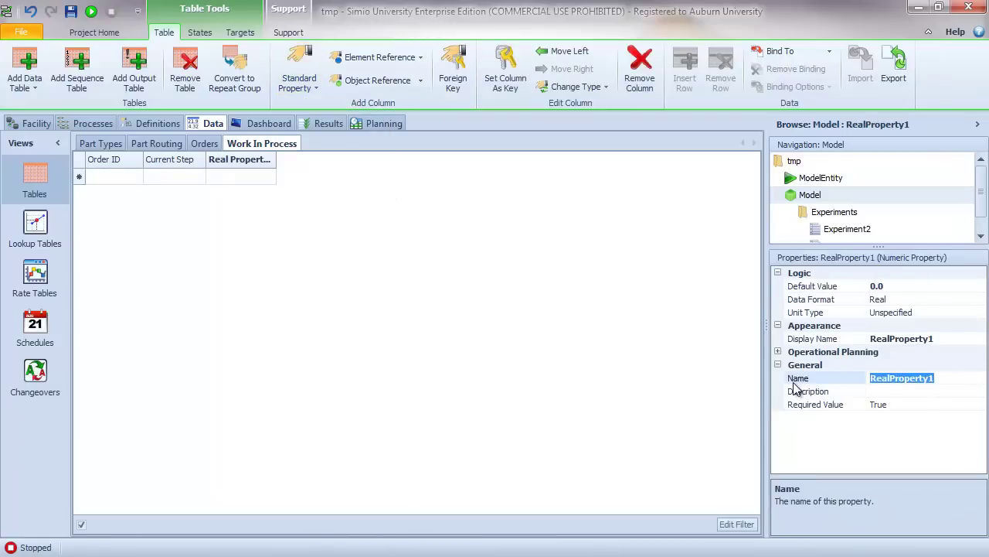
pyautogui.press('BackSpace')
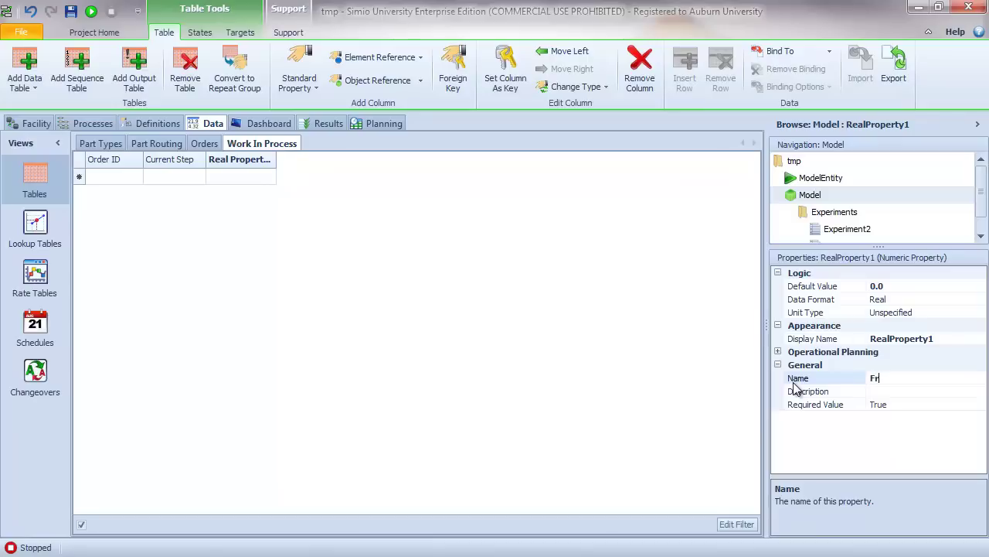
pyautogui.write('FractionRem')
pyautogui.press('BackSpace')
pyautogui.write('maining')
pyautogui.press('Return')
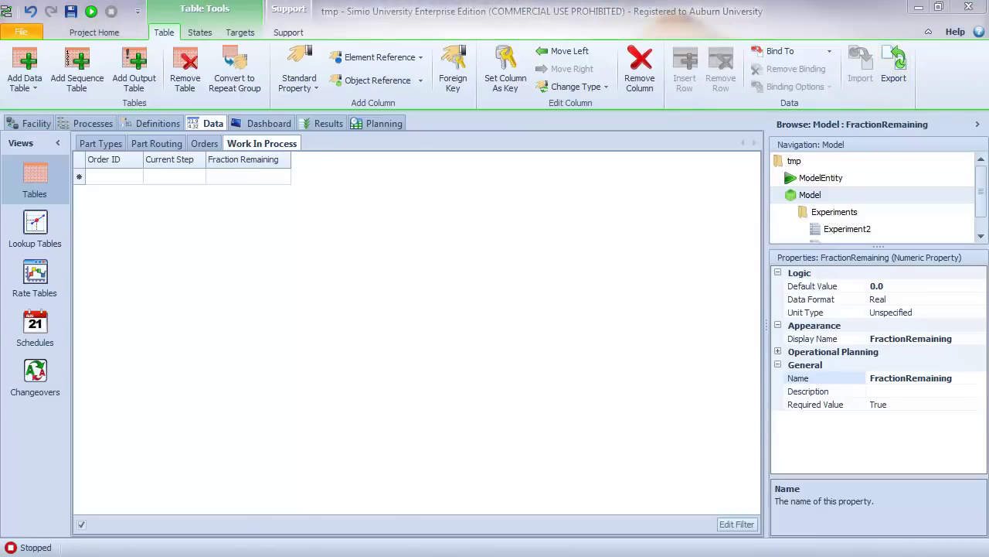
# Switch to Excel, review the WorkInProgress worksheet of Orders.xlsx, and return to Simio
pyautogui.hotkey('alt', 'Tab')
pyautogui.moveTo(599, 23); pyautogui.dragTo(675, 33)
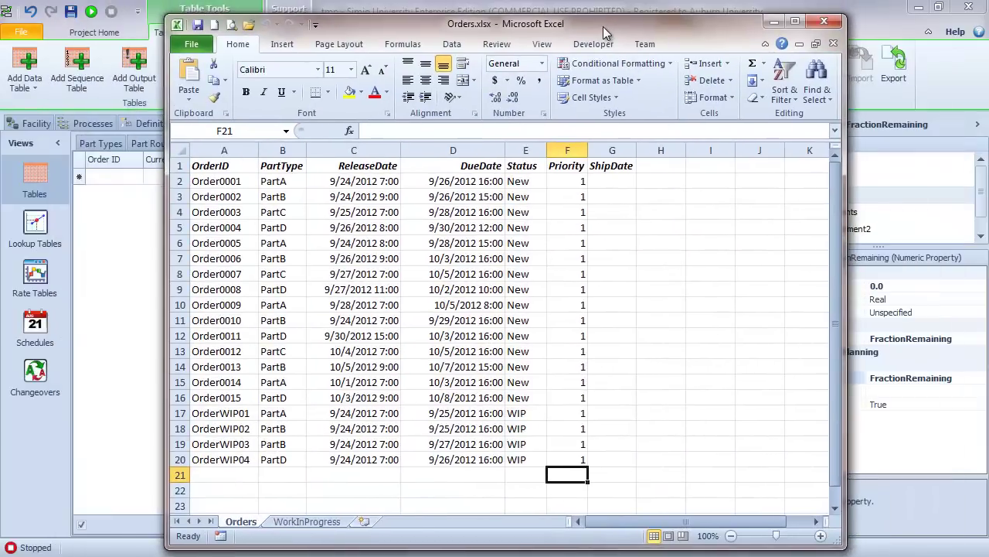
pyautogui.click(301, 518)
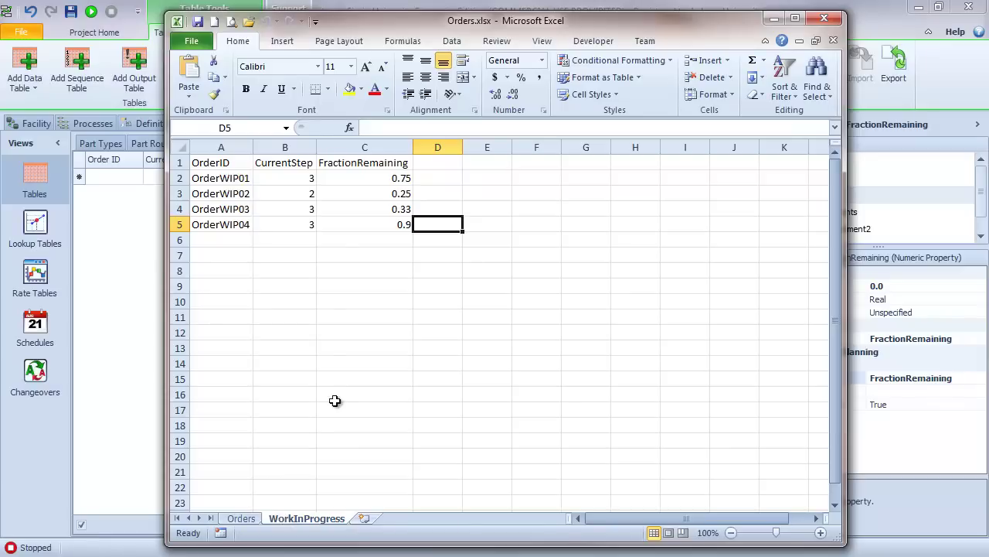
pyautogui.click(774, 18)
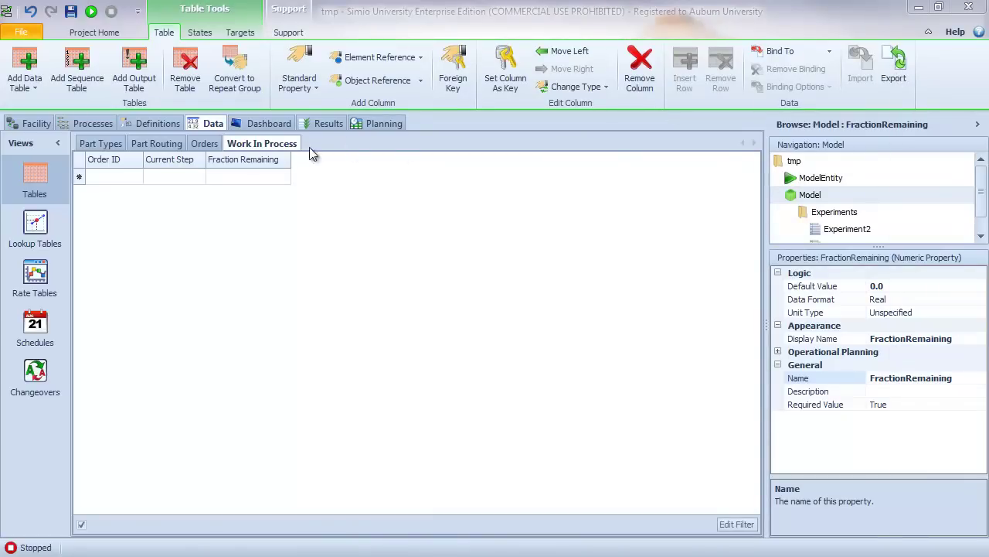
# Bind the WorkInProcess table to the whole WorkInProgress worksheet of the Excel file Orders.xlsx
pyautogui.click(113, 176)
pyautogui.click(783, 58)
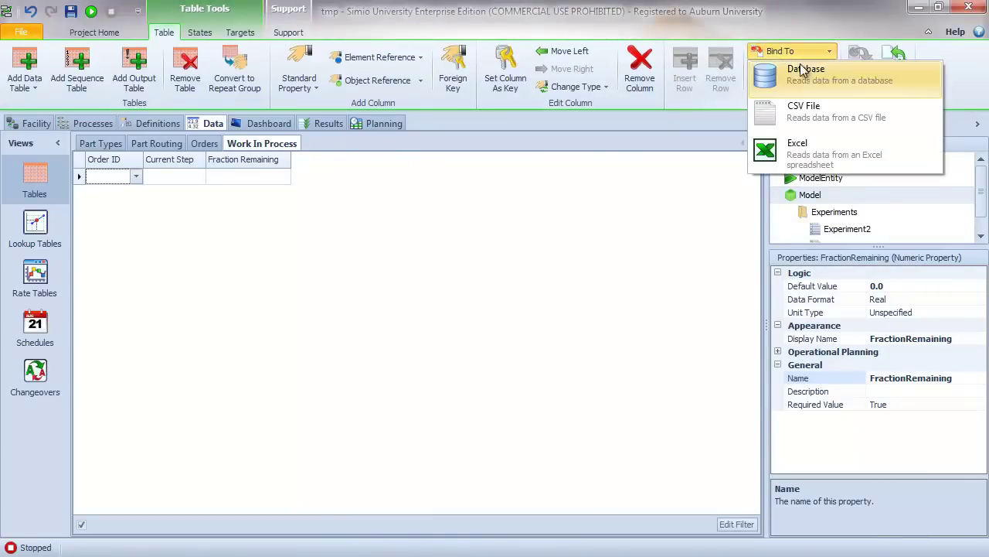
pyautogui.click(803, 141)
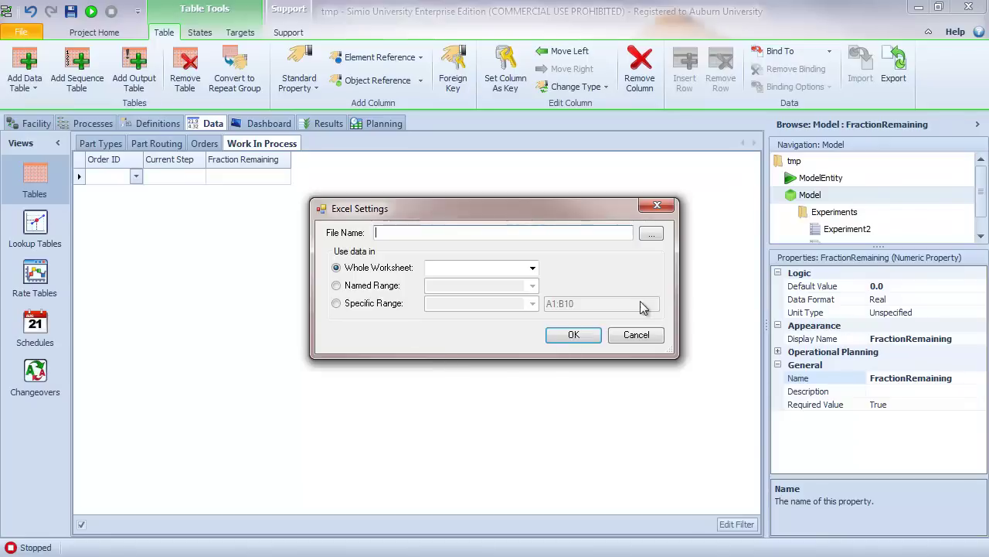
pyautogui.click(652, 233)
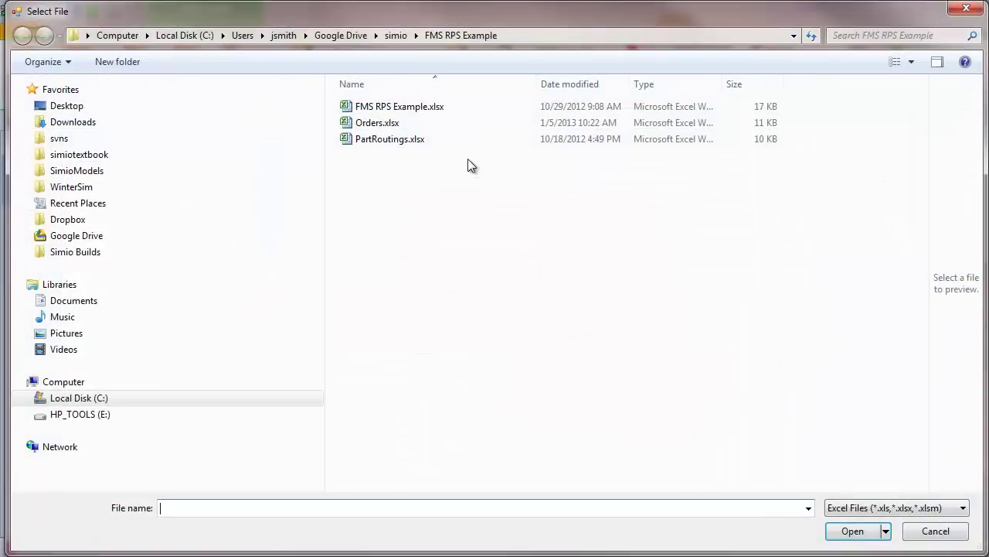
pyautogui.click(387, 124)
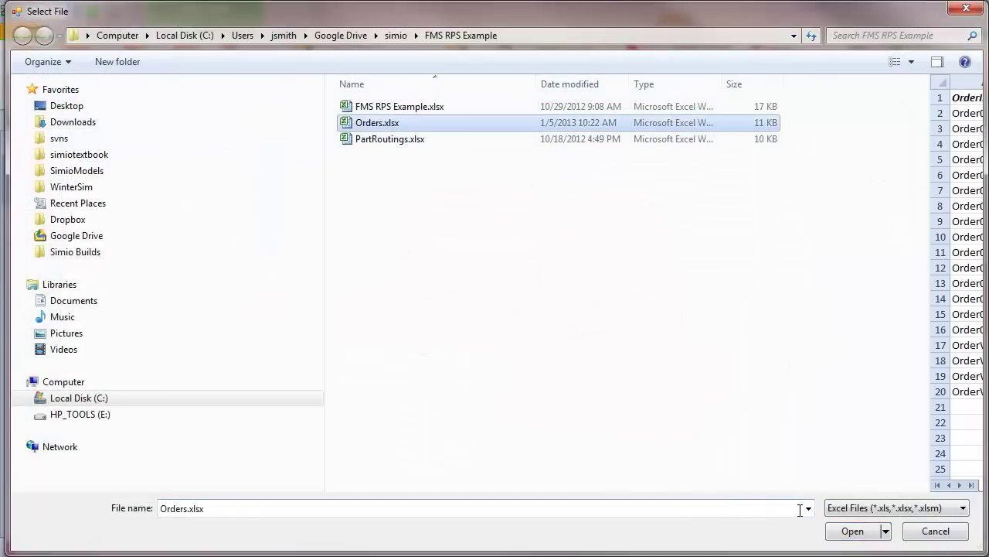
pyautogui.click(850, 530)
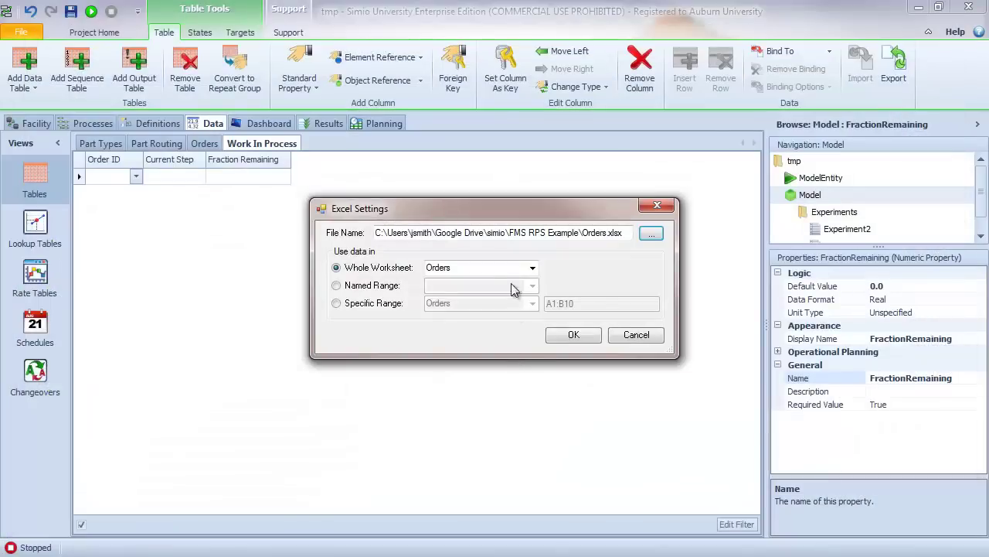
pyautogui.click(533, 267)
pyautogui.click(502, 289)
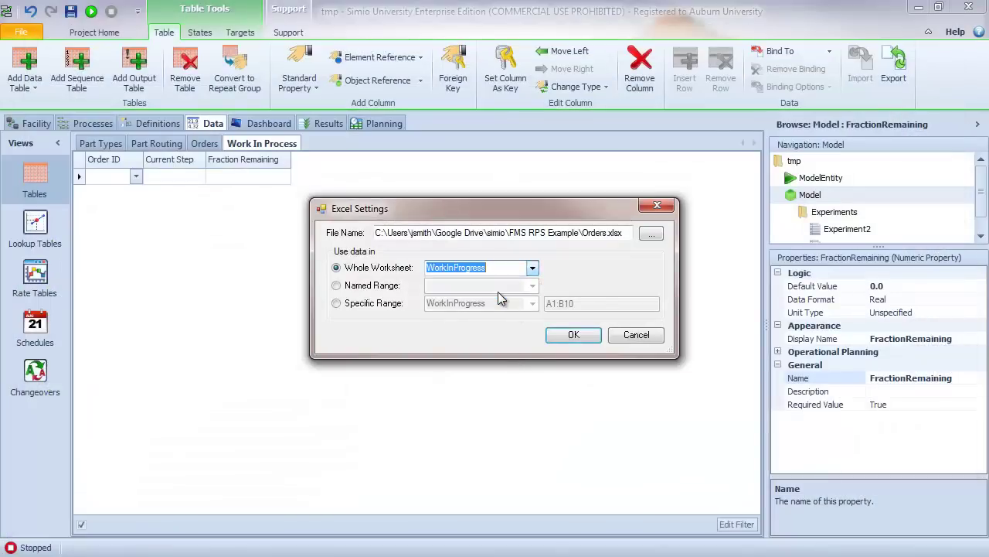
pyautogui.click(576, 333)
# Set the WorkInProcess table's binding to Manual import and import its data from Excel
pyautogui.click(795, 87)
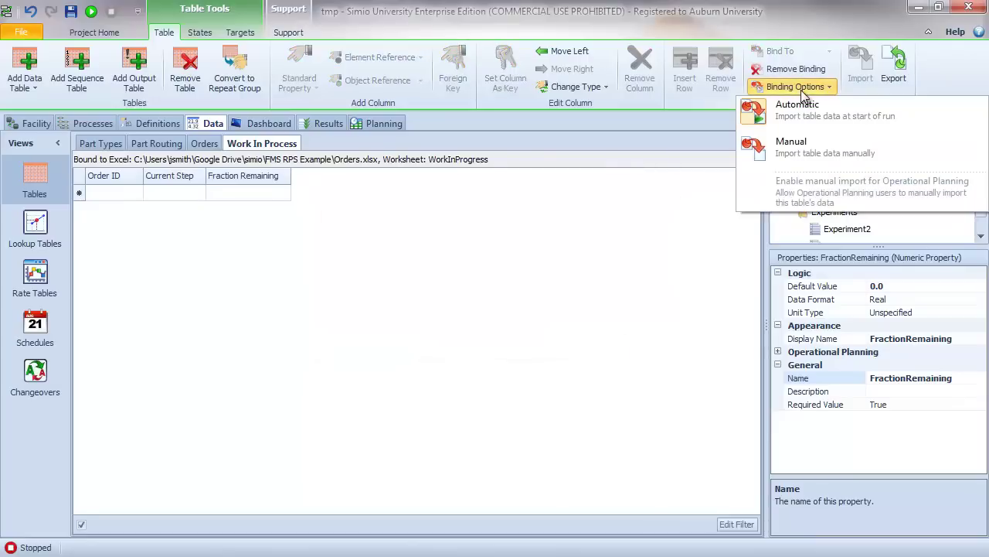
pyautogui.click(797, 147)
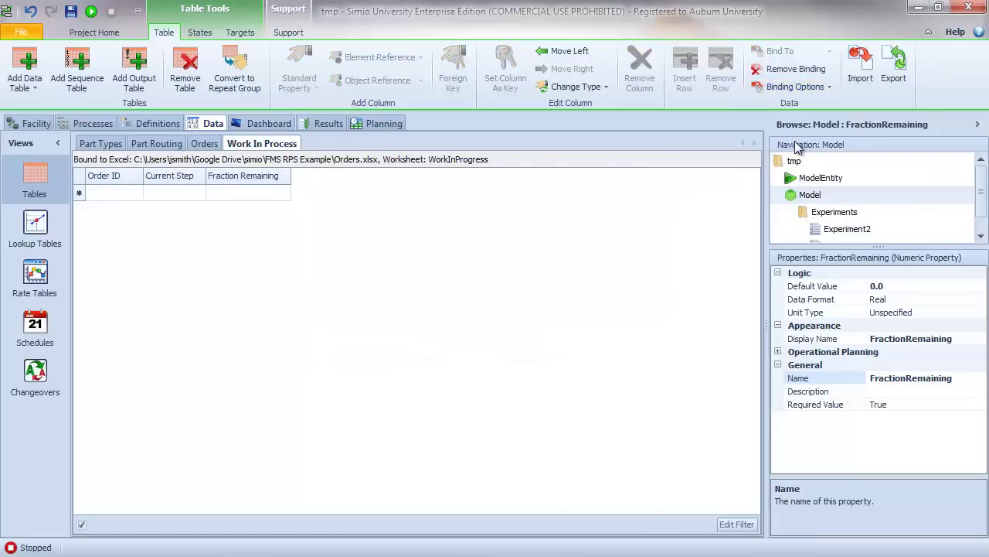
pyautogui.click(863, 76)
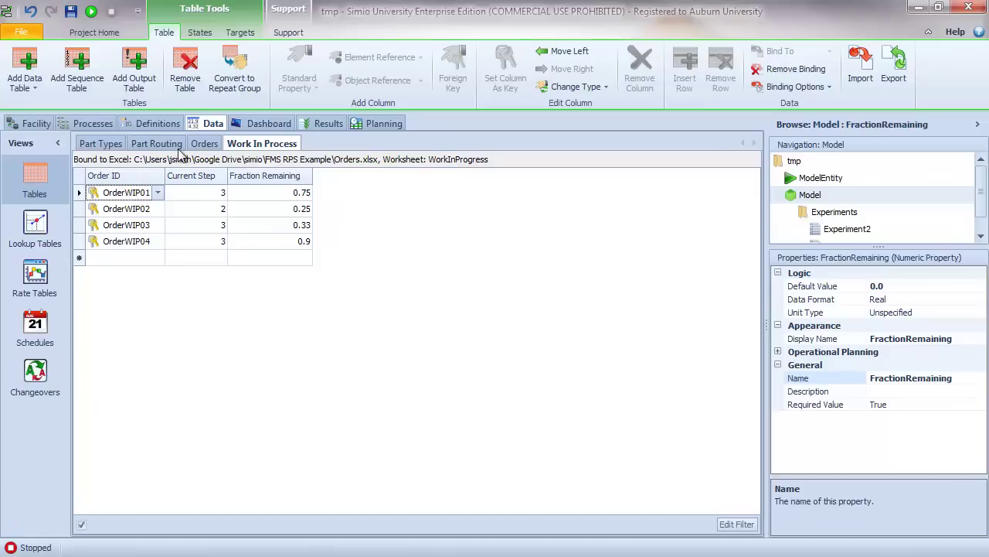
# Compare the WIP orders' part types in the Orders table with their routings in Part Routing, and return to WorkInProcess
pyautogui.click(204, 143)
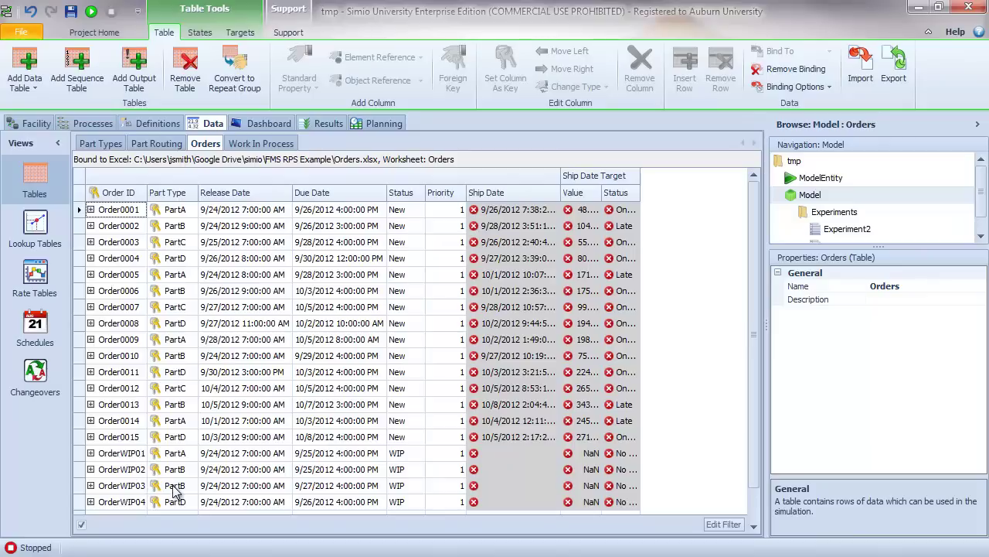
pyautogui.click(175, 145)
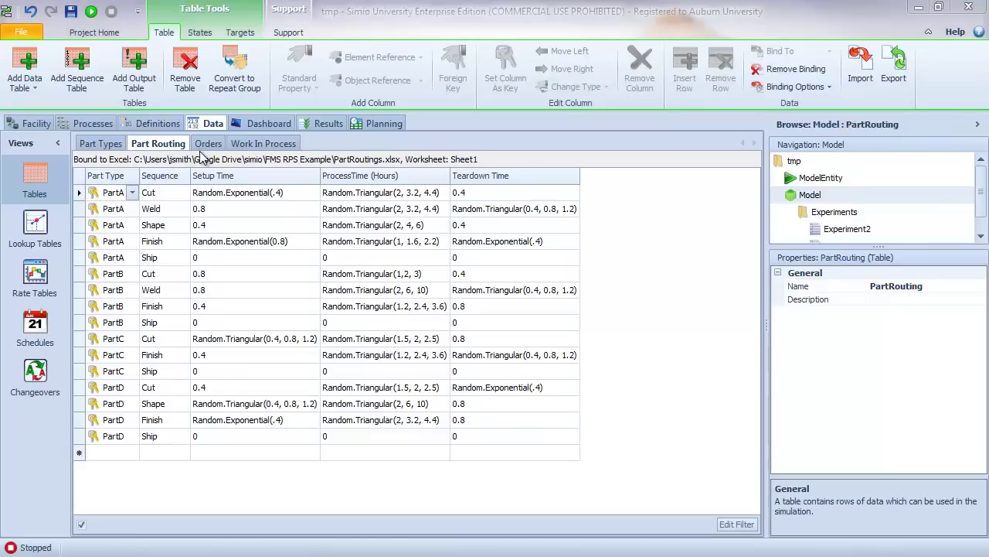
pyautogui.click(260, 144)
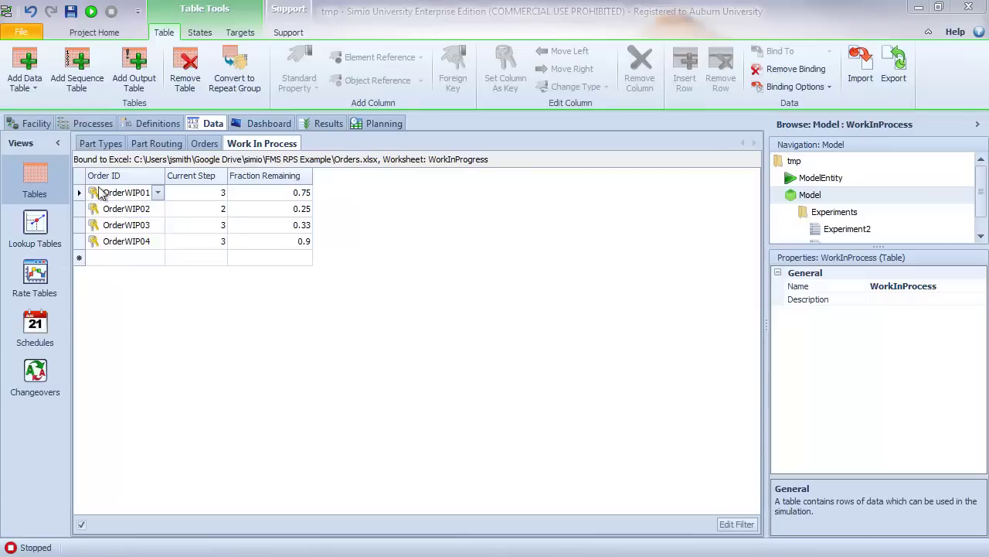
# Add the OnRunInitialized process to the model and place a Search step in it
pyautogui.click(91, 125)
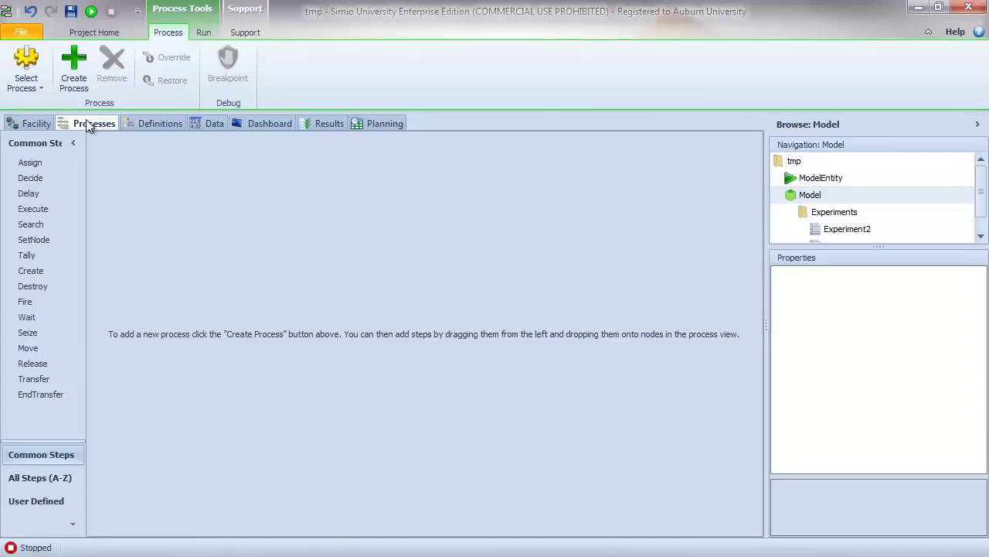
pyautogui.click(36, 90)
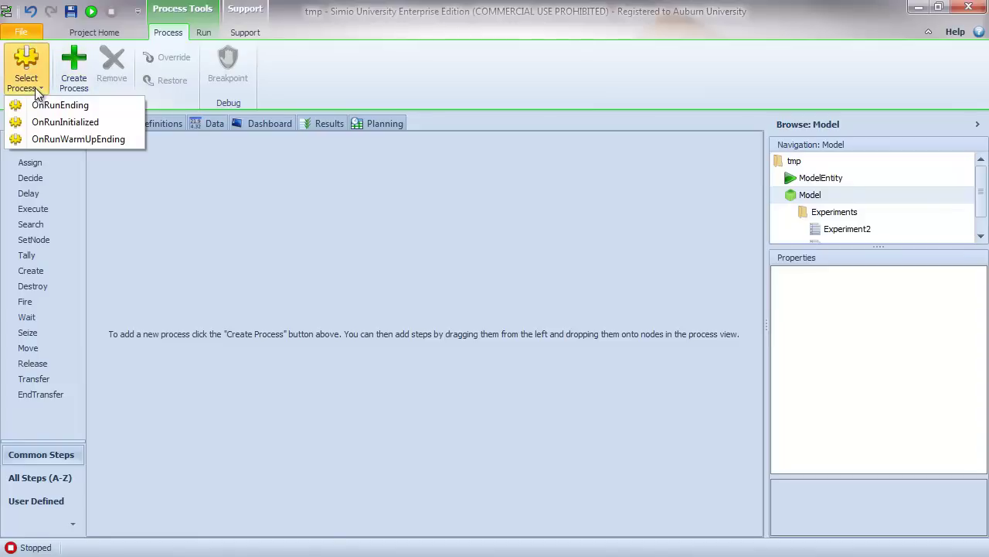
pyautogui.click(56, 122)
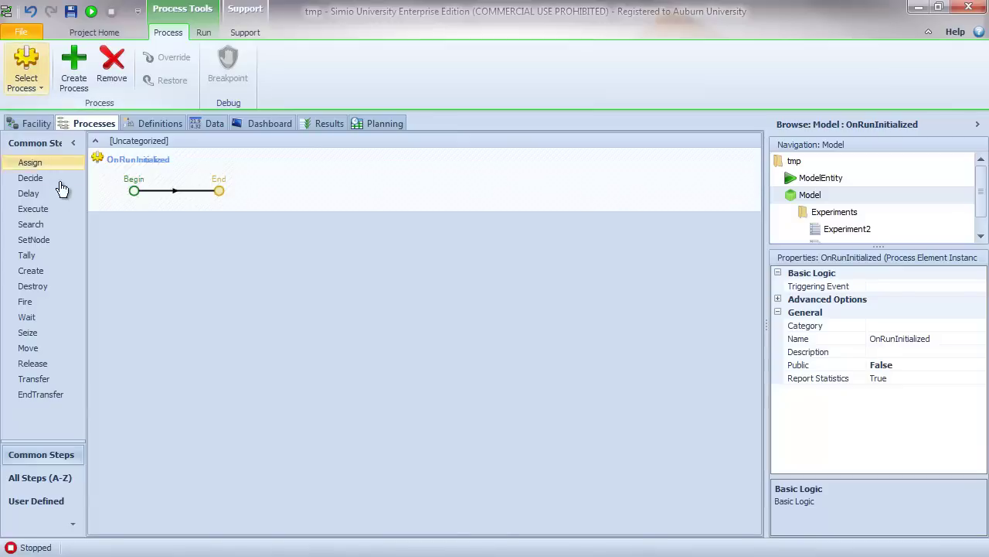
pyautogui.moveTo(37, 224); pyautogui.dragTo(219, 191)
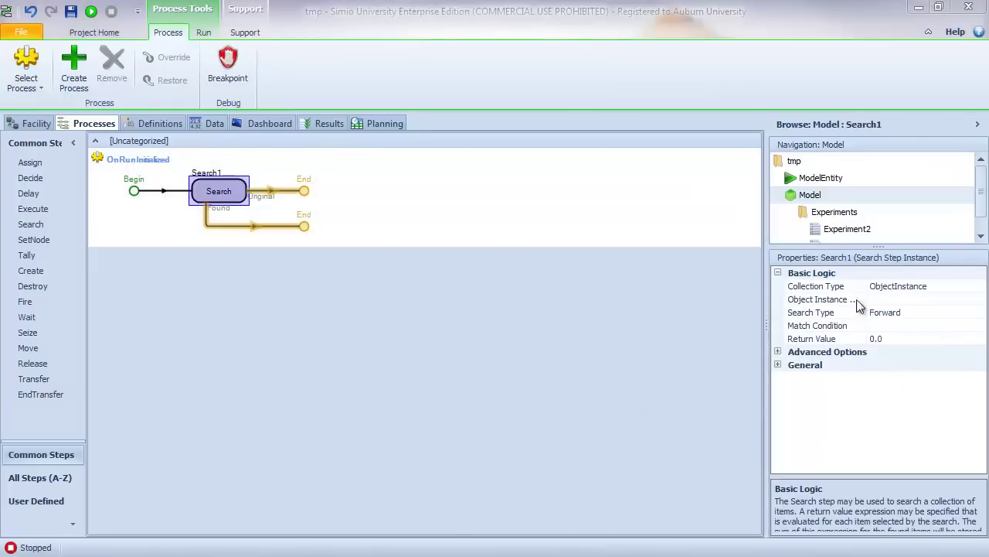
# Set the Search step's collection type to TableRows and its table to WorkInProcess, and expand its advanced options
pyautogui.click(928, 286)
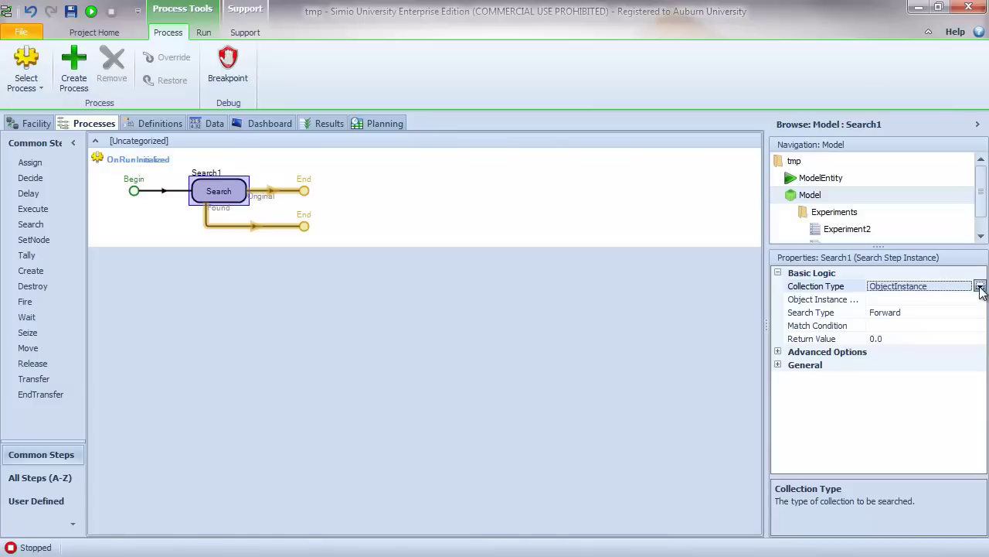
pyautogui.click(979, 286)
pyautogui.click(907, 352)
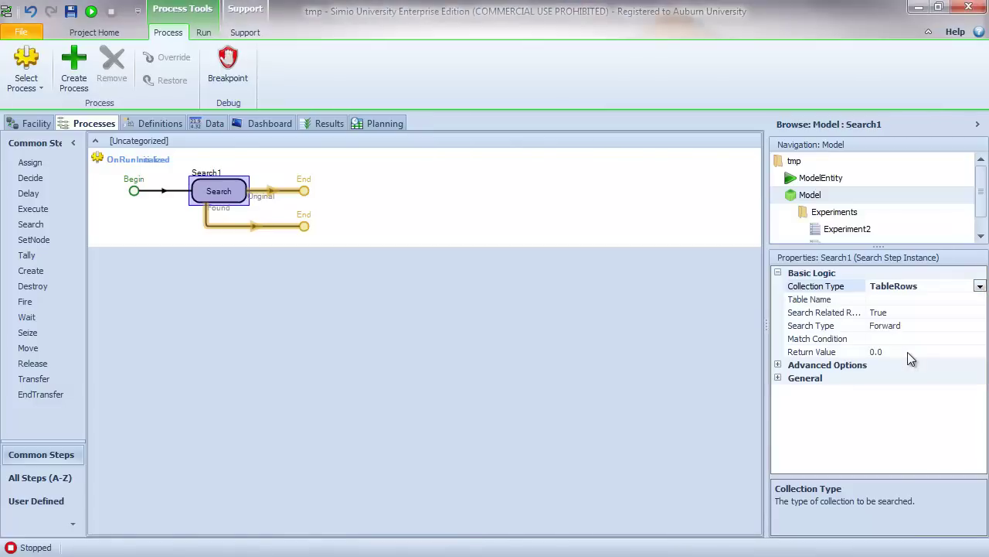
pyautogui.click(936, 300)
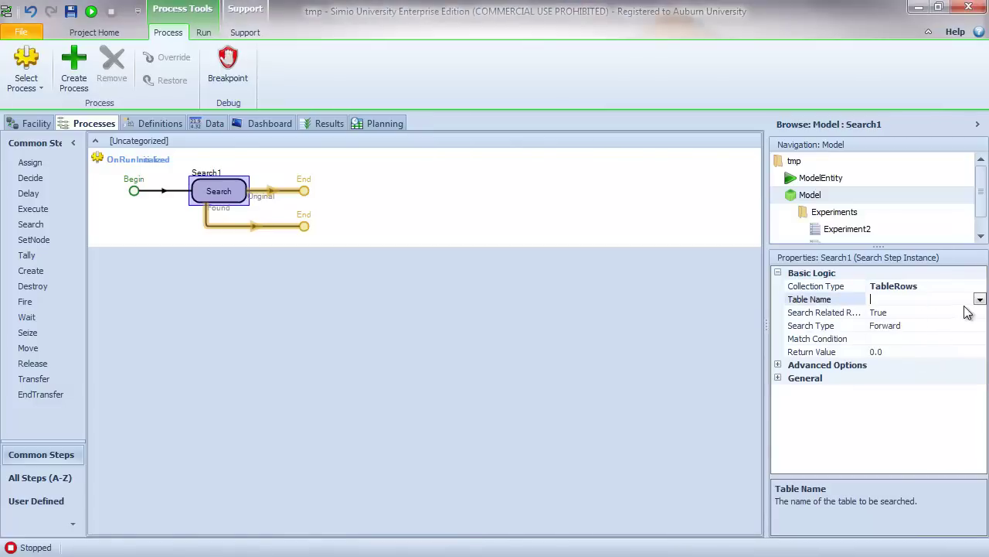
pyautogui.click(980, 299)
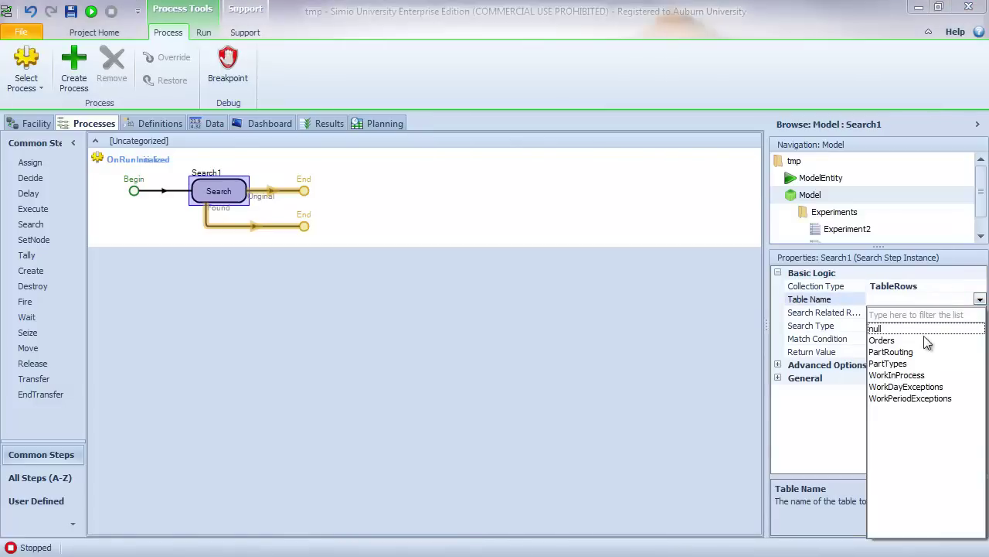
pyautogui.click(907, 375)
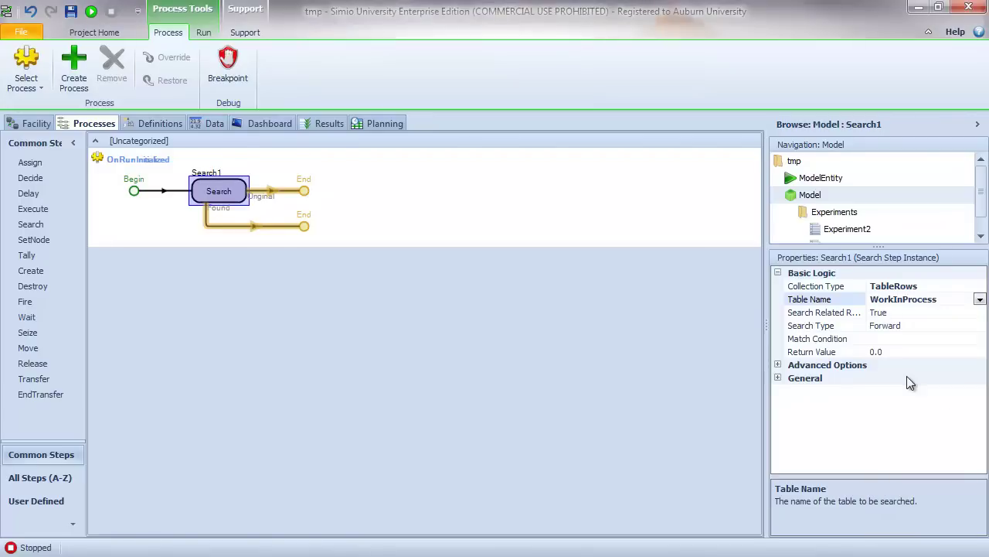
pyautogui.click(778, 365)
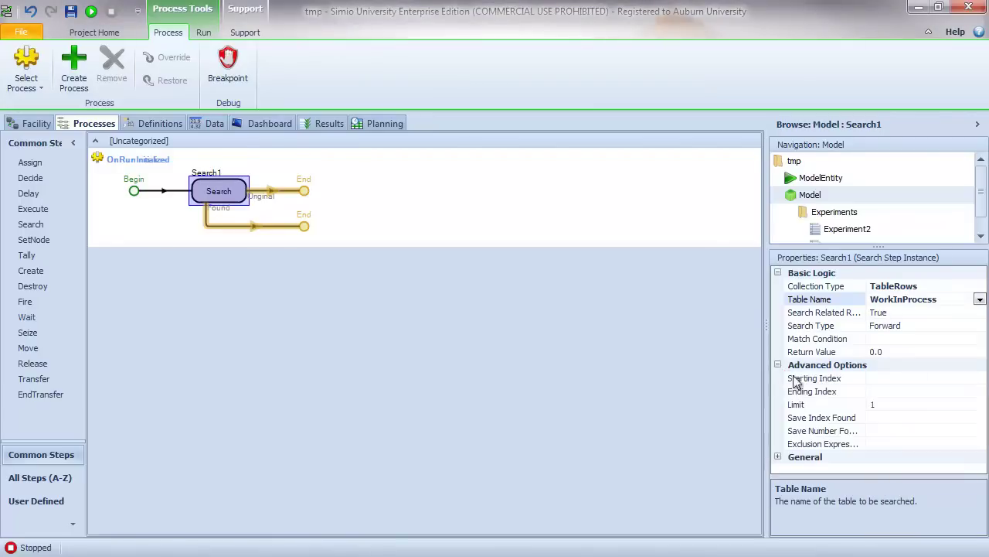
# Set the Search step's limit to Infinity
pyautogui.click(898, 404)
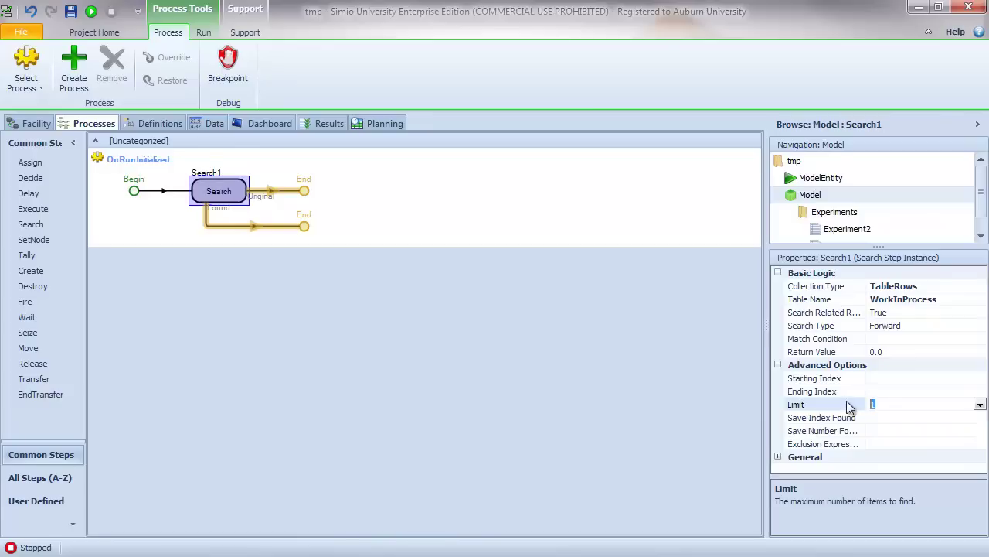
pyautogui.write('Infinity')
pyautogui.press('Return')
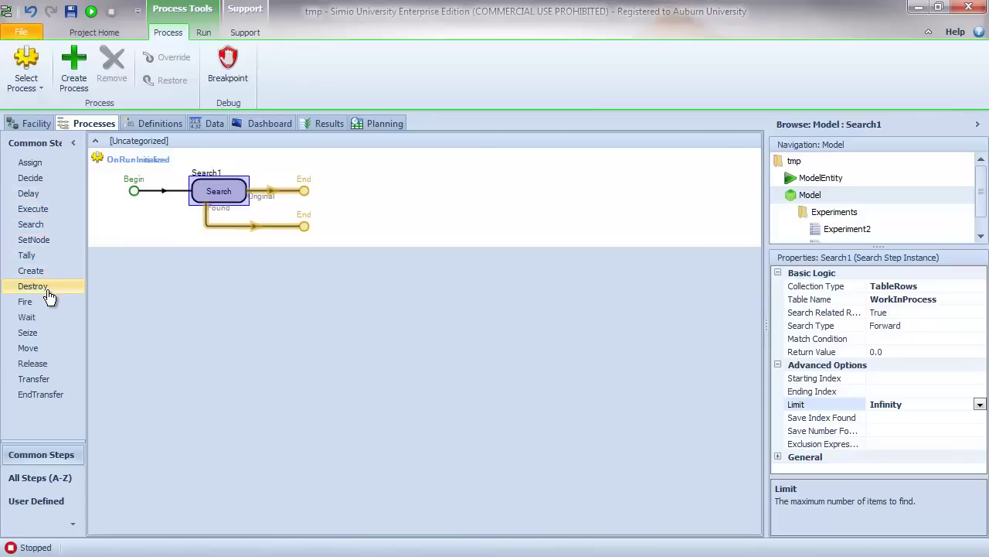
# Place a Create step on the Search step's Found branch and set its object instance name to PartTypes.PartType
pyautogui.moveTo(45, 277); pyautogui.dragTo(287, 236)
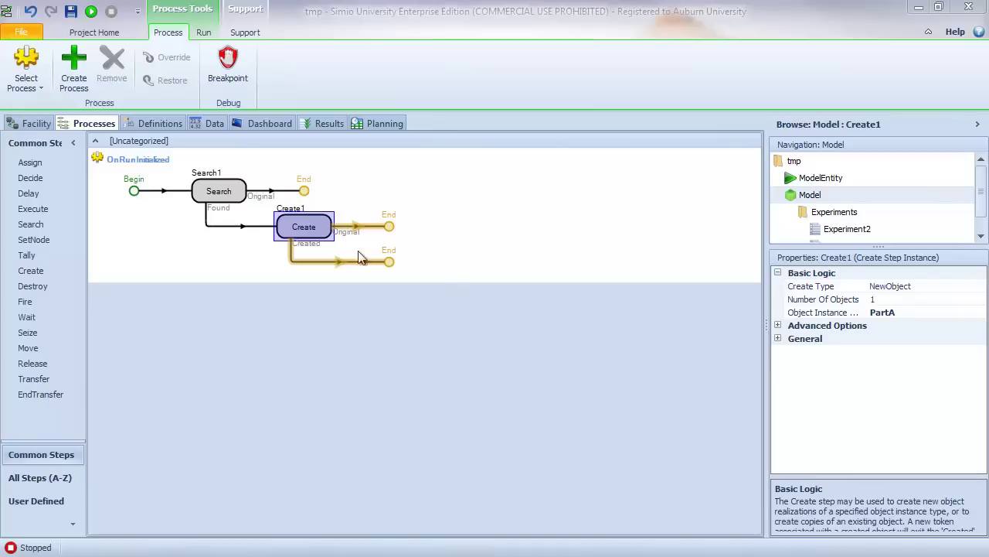
pyautogui.click(928, 314)
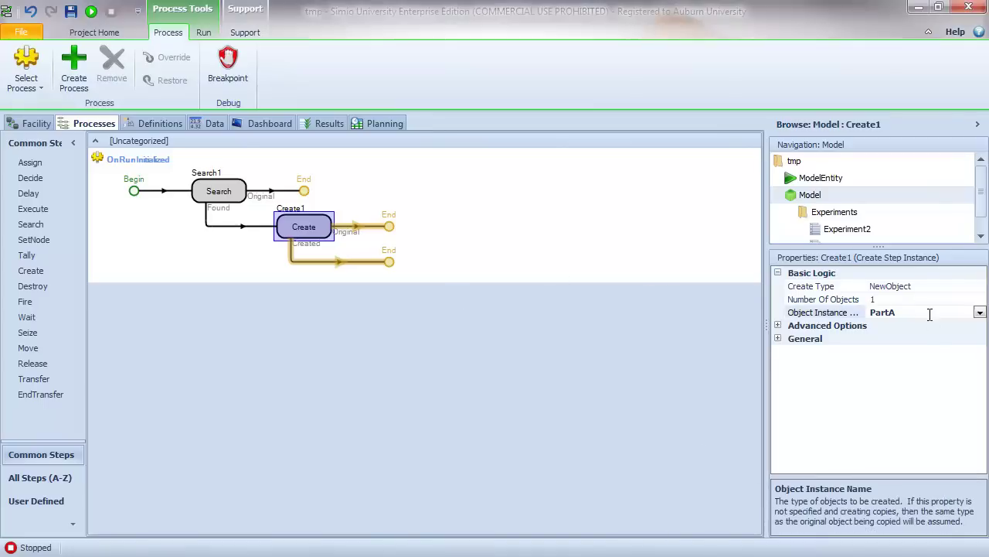
pyautogui.click(979, 312)
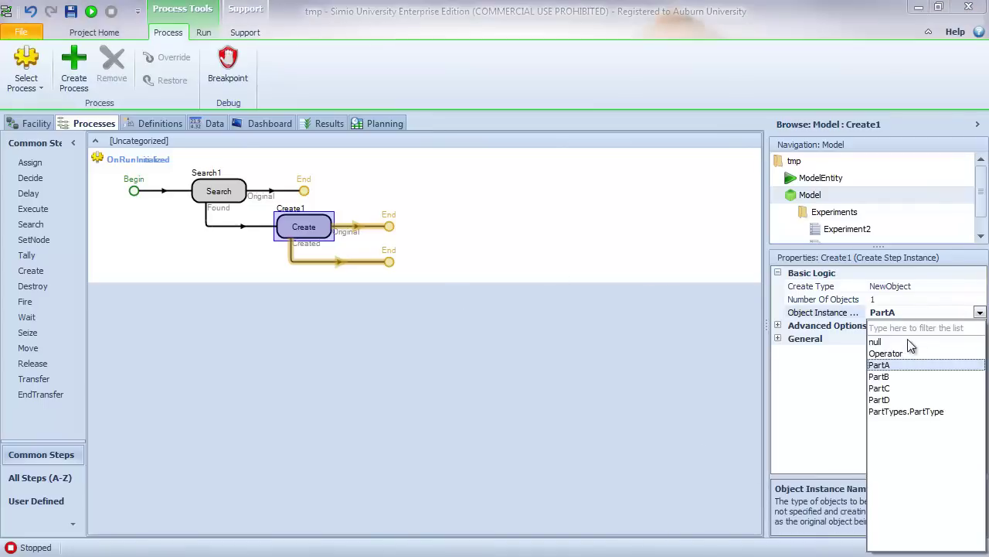
pyautogui.click(907, 411)
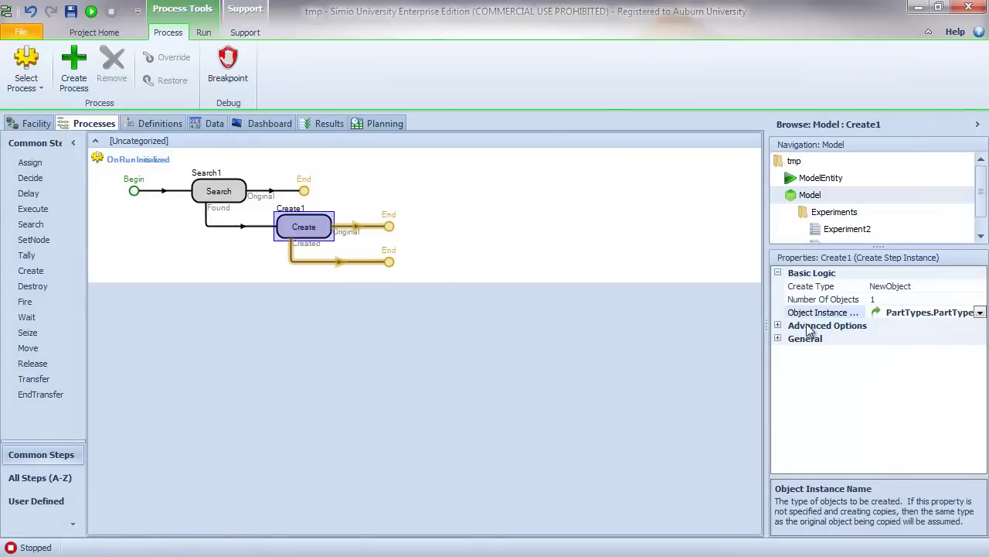
pyautogui.moveTo(766, 324); pyautogui.dragTo(735, 323)
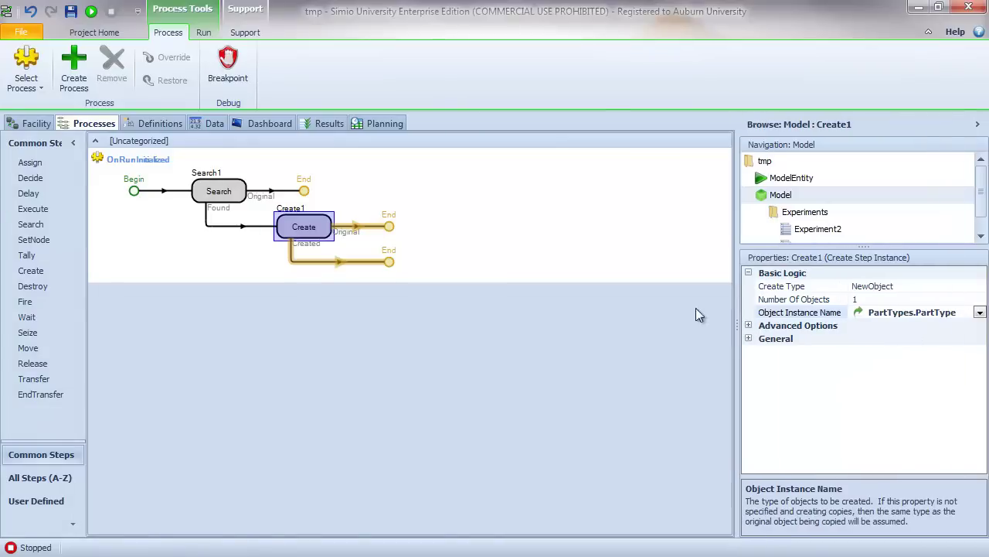
# Examine the WIP orders' part types in Orders and the step sequences in Part Routing, and return to the OnRunInitialized process
pyautogui.click(206, 124)
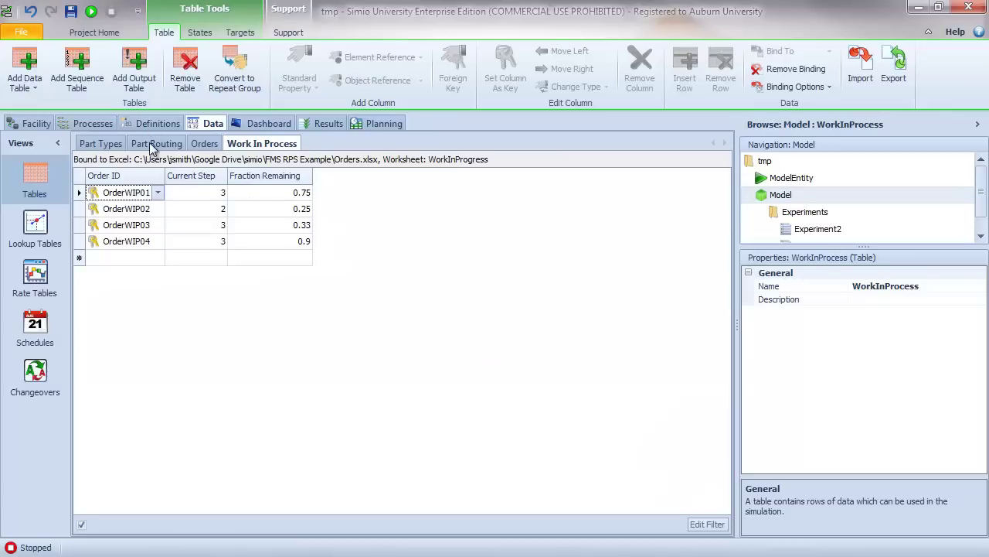
pyautogui.click(205, 143)
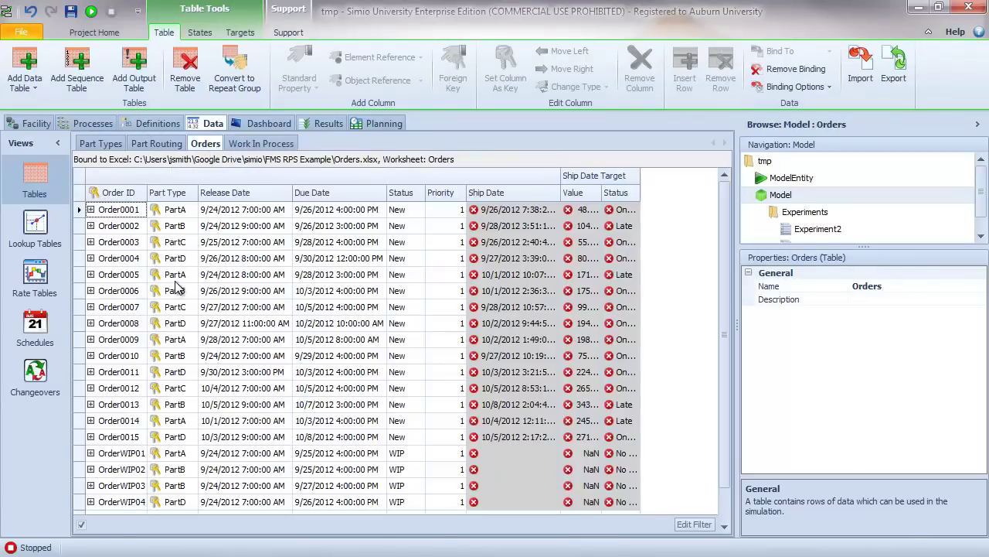
pyautogui.click(82, 123)
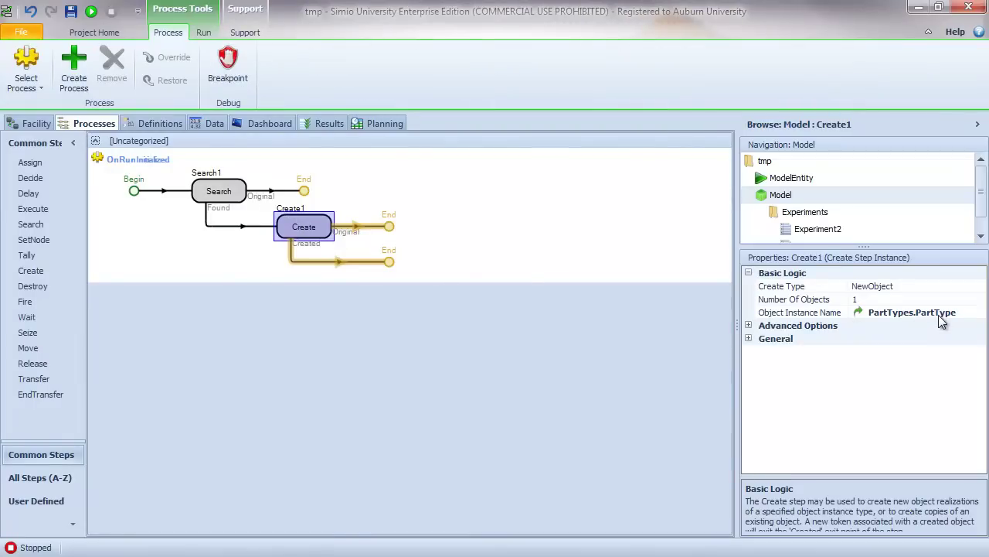
pyautogui.click(662, 287)
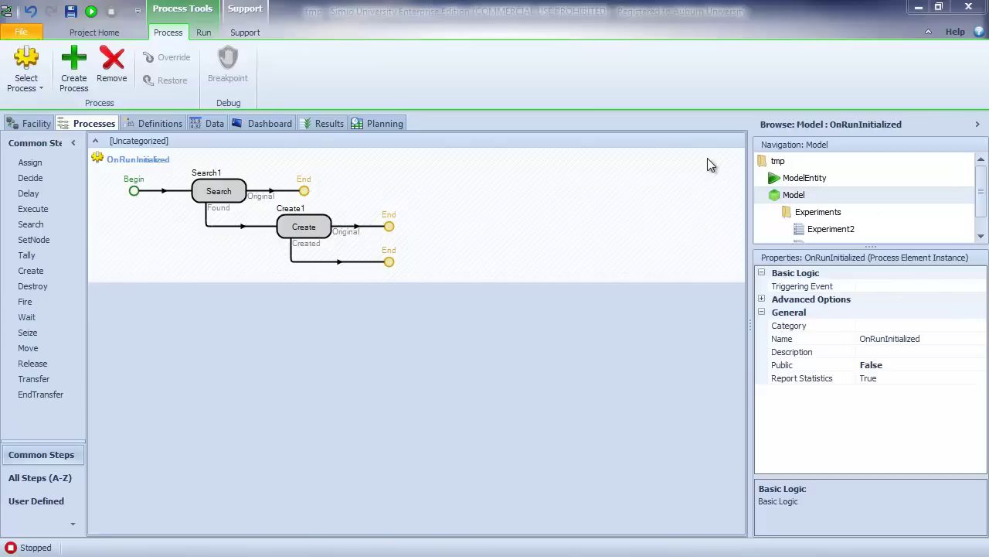
pyautogui.click(307, 227)
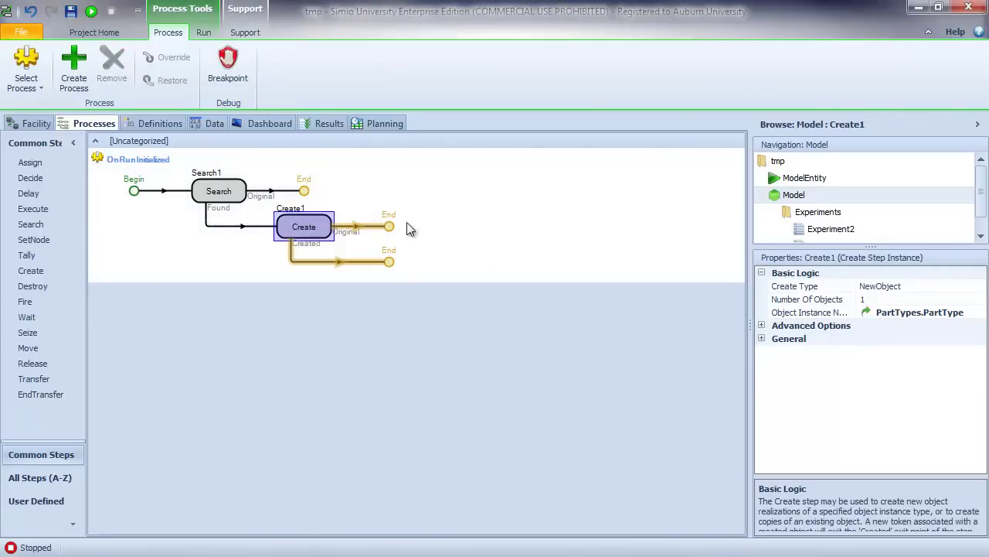
pyautogui.click(212, 124)
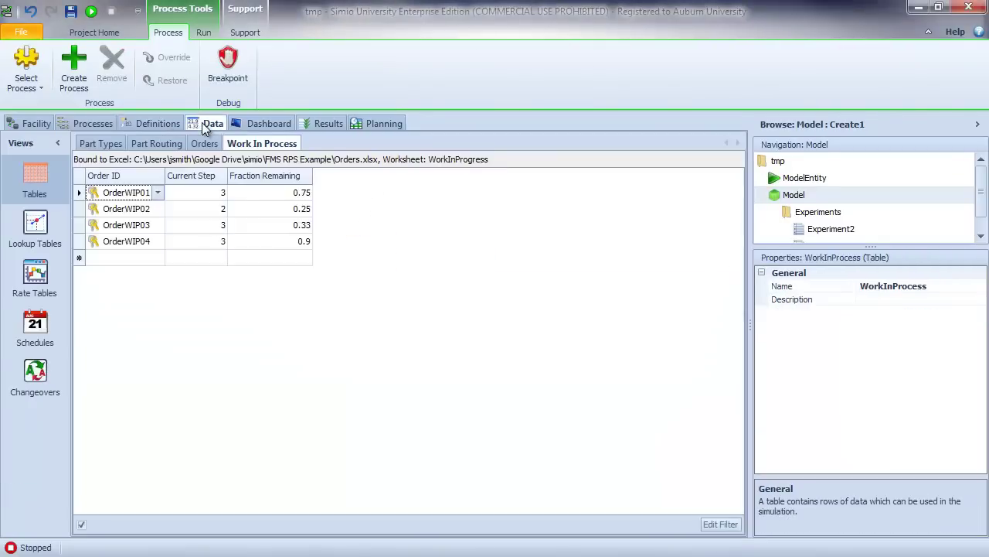
pyautogui.click(157, 144)
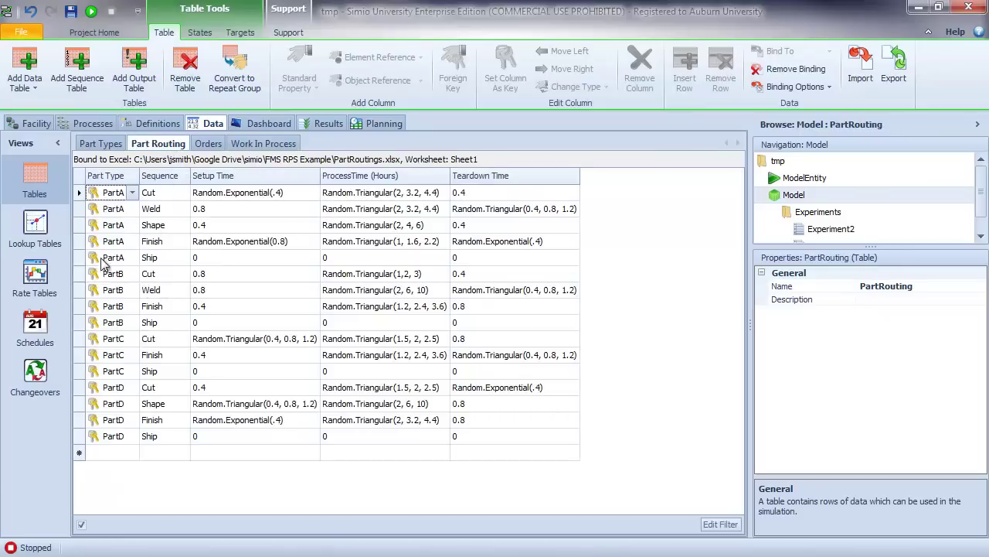
pyautogui.click(93, 123)
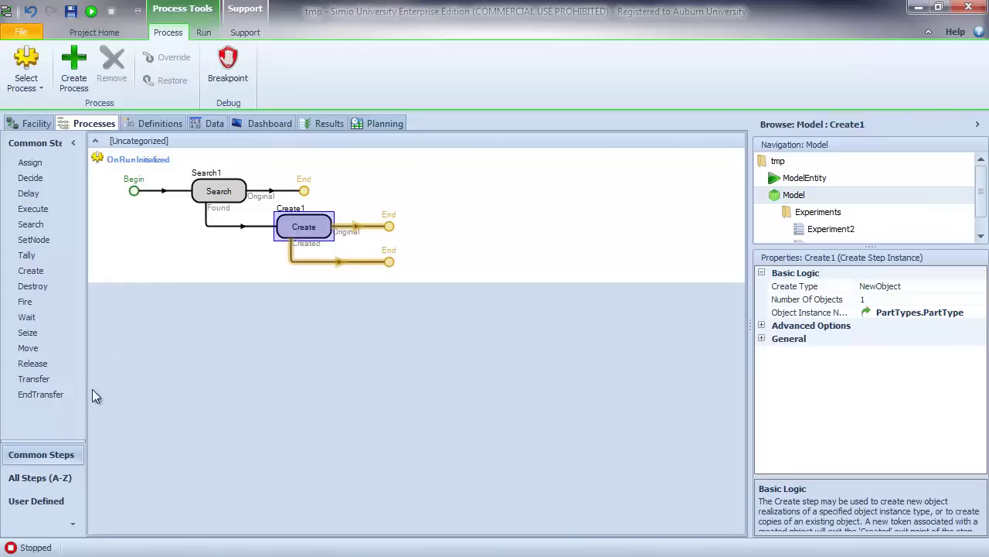
# Place a SetRow step on the Create step's Created branch and set its table name to PartRouting
pyautogui.click(46, 477)
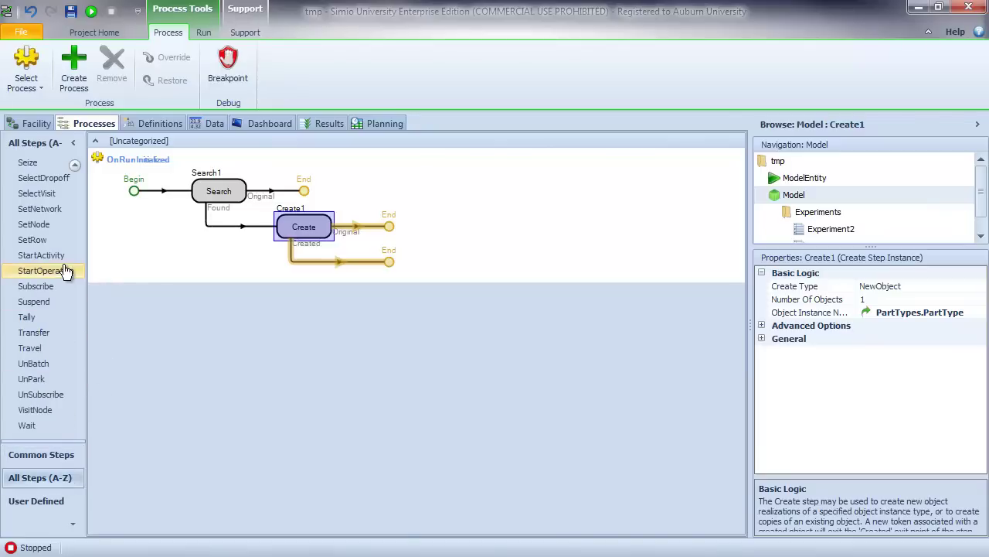
pyautogui.moveTo(39, 239); pyautogui.dragTo(374, 267)
pyautogui.click(887, 290)
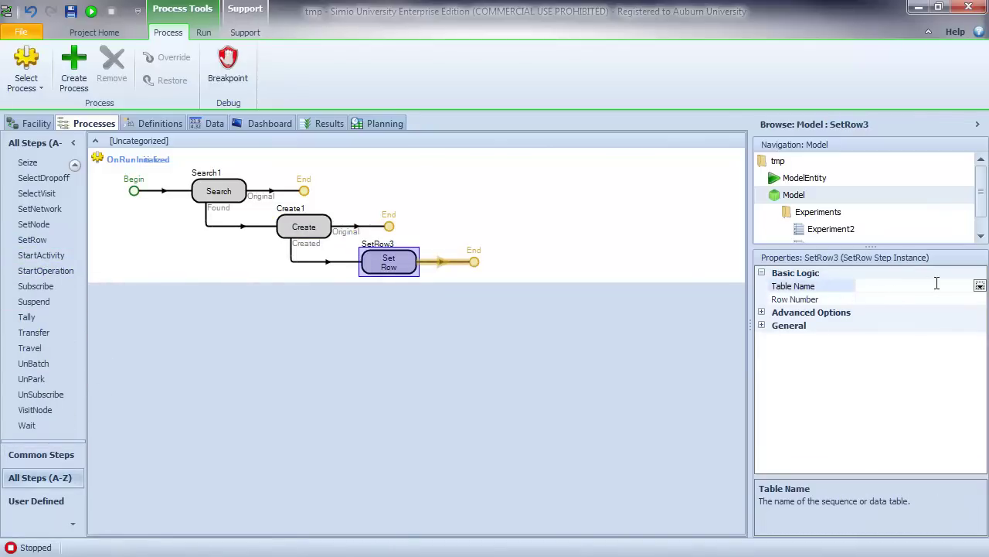
pyautogui.click(980, 286)
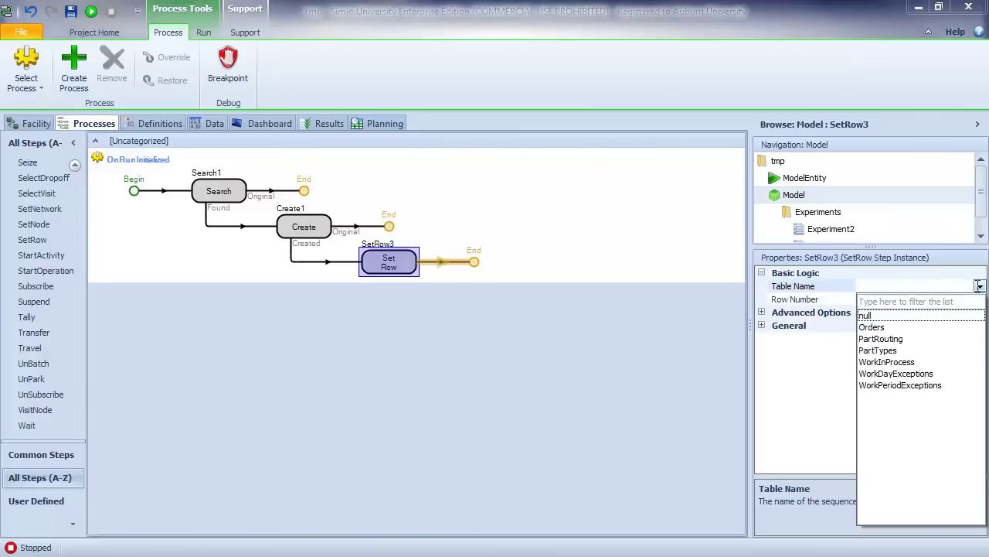
pyautogui.click(885, 339)
# Set the SetRow step's row number to WorkInProcess.CurrentStep
pyautogui.click(904, 302)
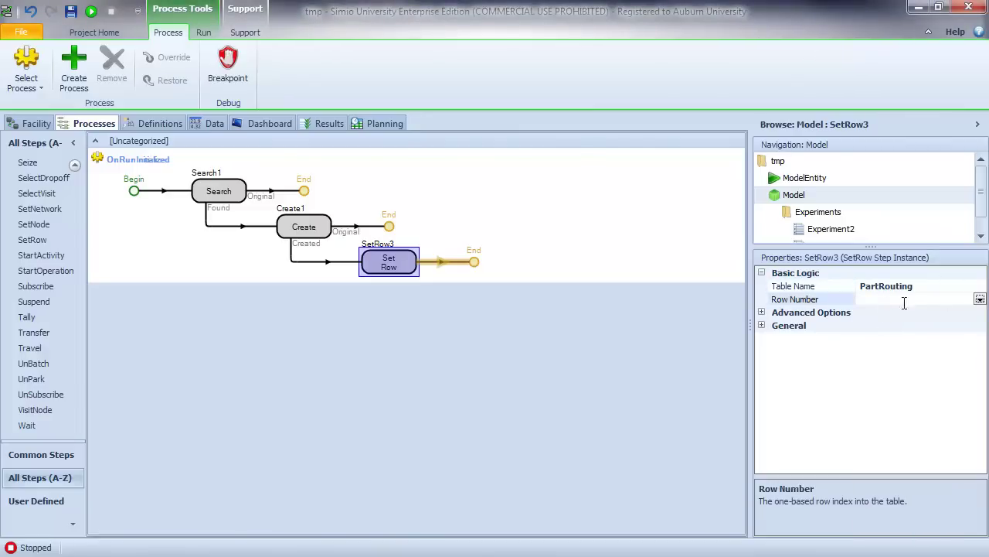
pyautogui.click(979, 299)
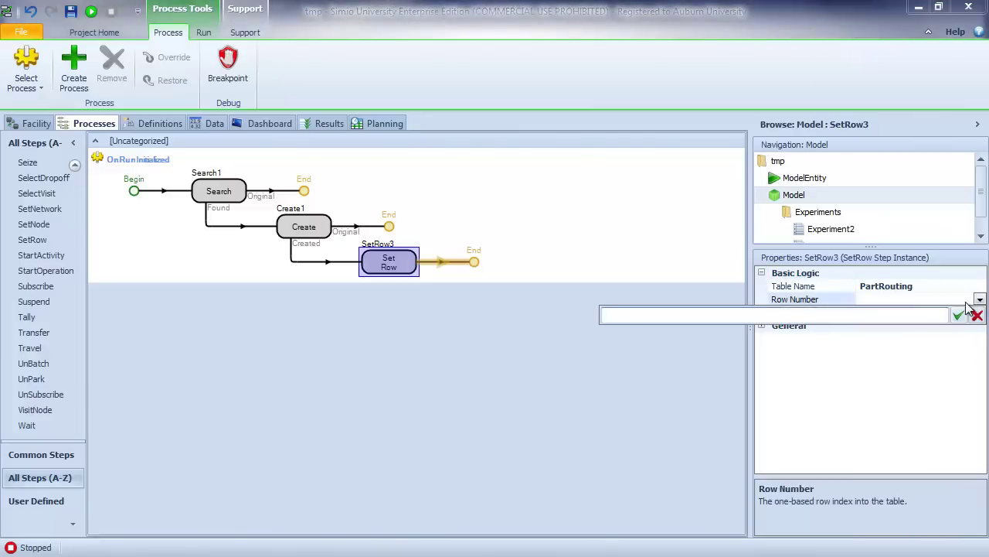
pyautogui.write('Ord')
pyautogui.write('WorkInProcess.')
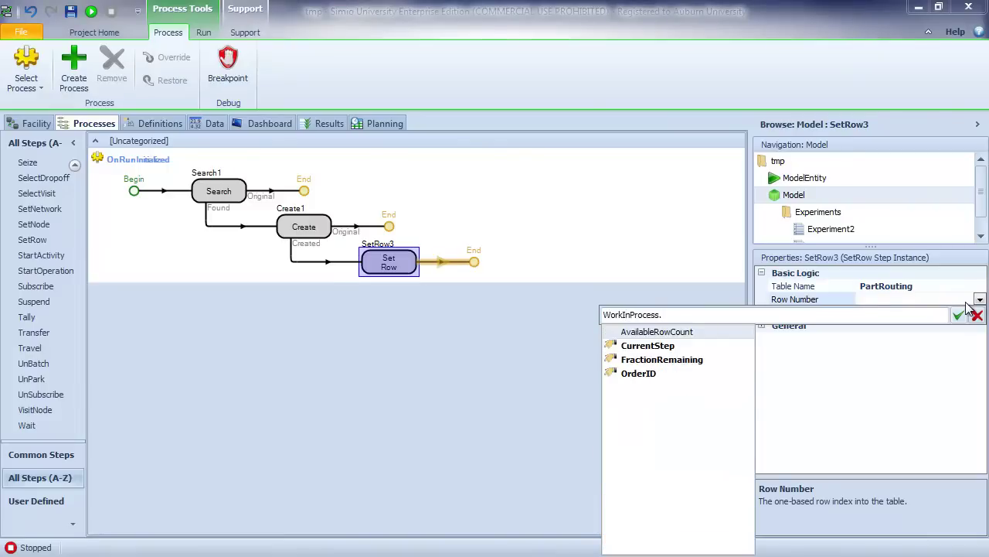
pyautogui.write('Curr')
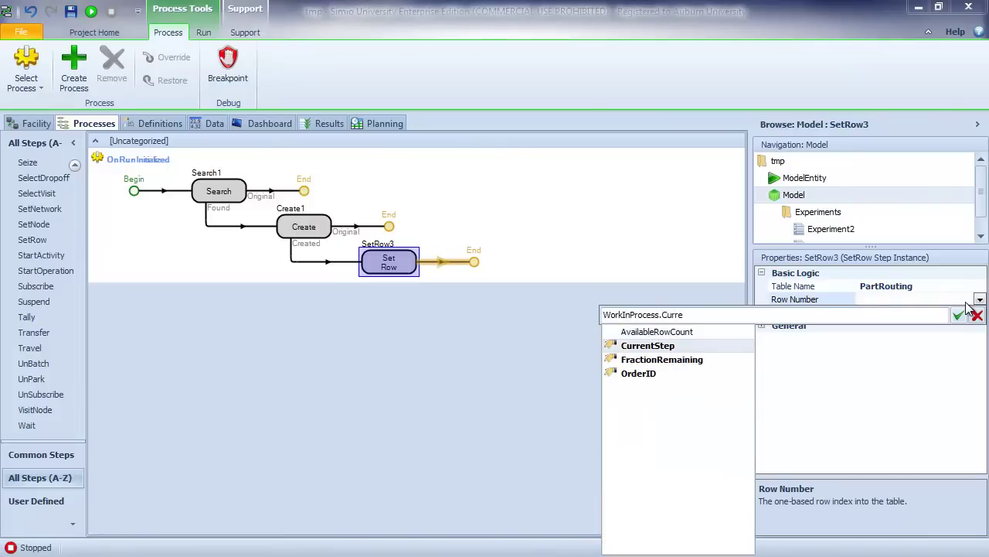
pyautogui.write('e')
pyautogui.press('Tab')
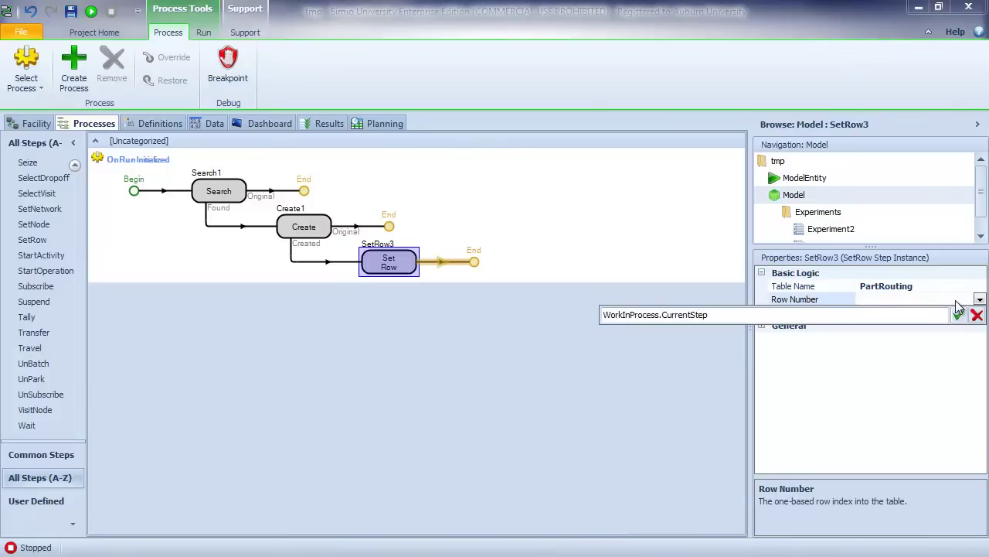
pyautogui.click(959, 314)
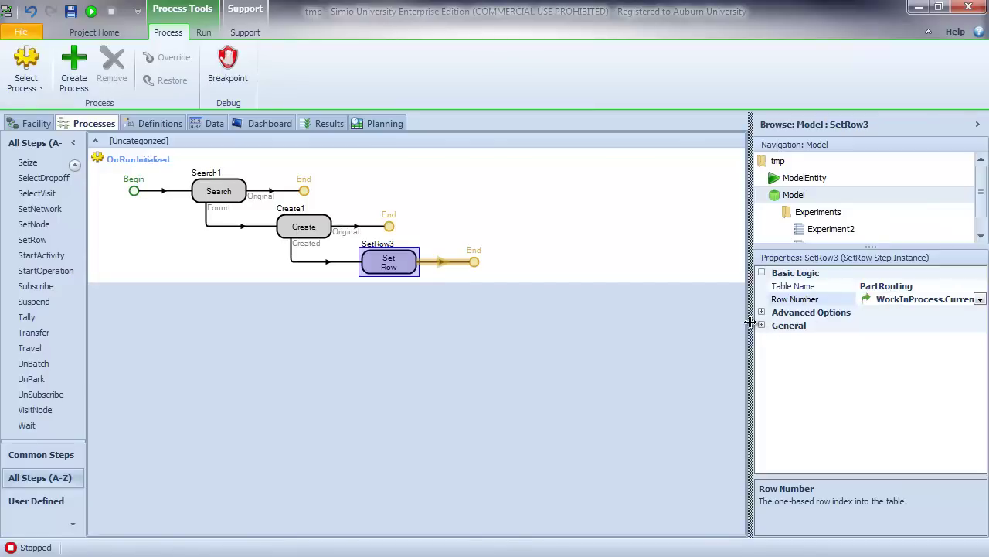
pyautogui.moveTo(751, 313); pyautogui.dragTo(690, 329)
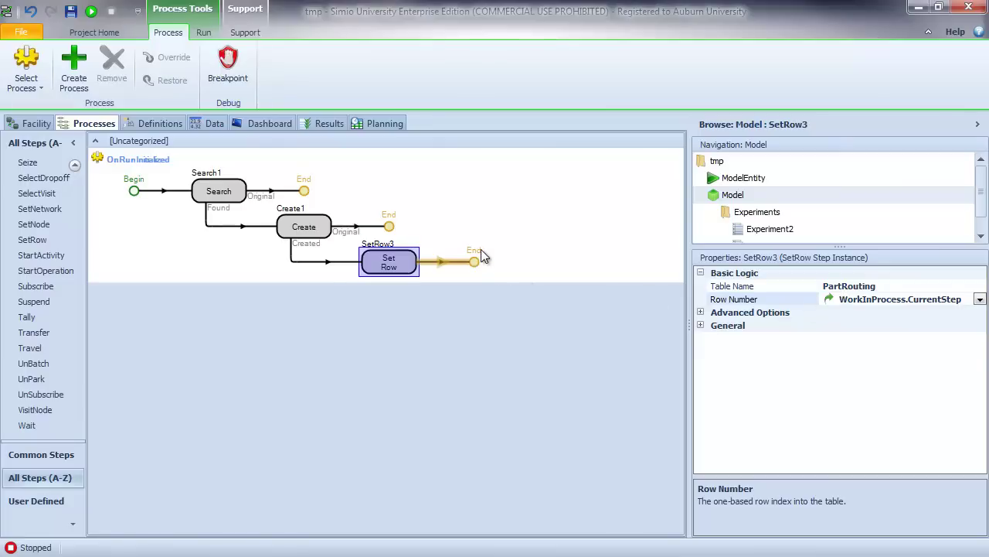
# Add a real state variable named FractionRemaining to ModelEntity with an initial state value of 1
pyautogui.click(755, 179)
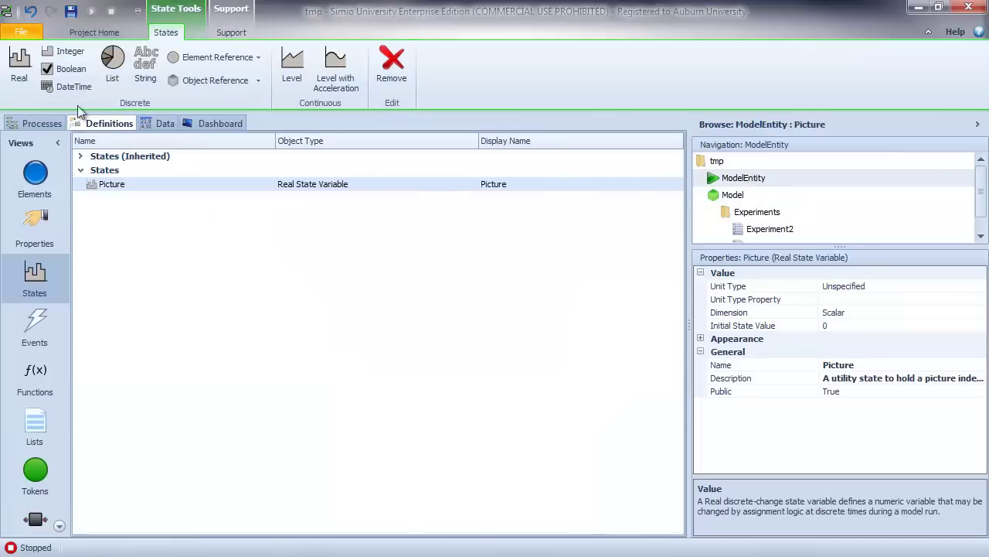
pyautogui.click(20, 66)
pyautogui.click(882, 369)
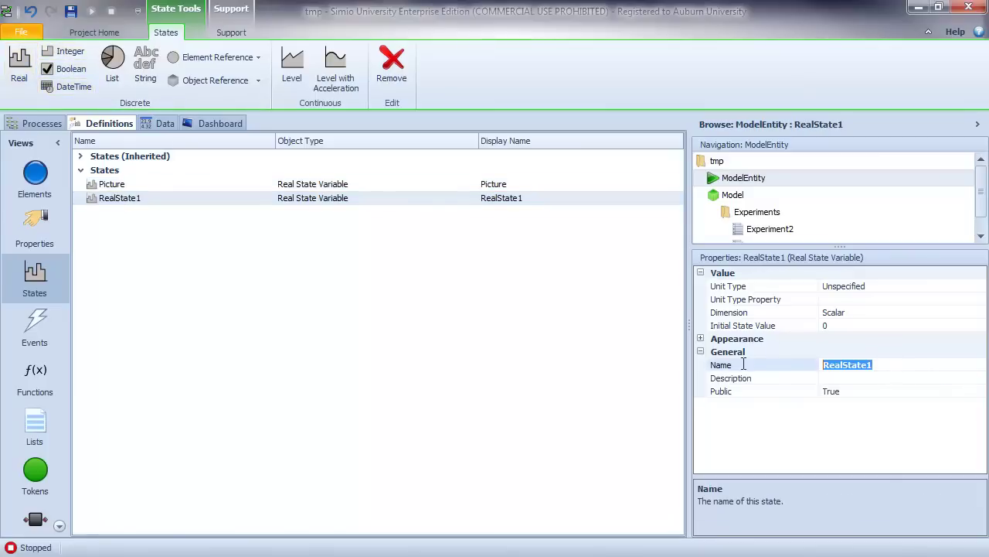
pyautogui.write('Fracti')
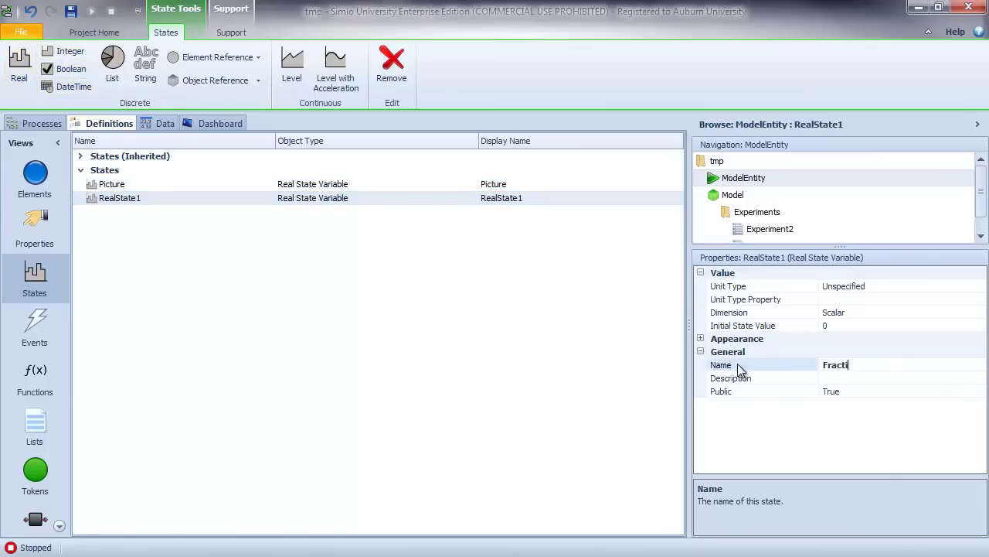
pyautogui.write('onRemaining')
pyautogui.press('Return')
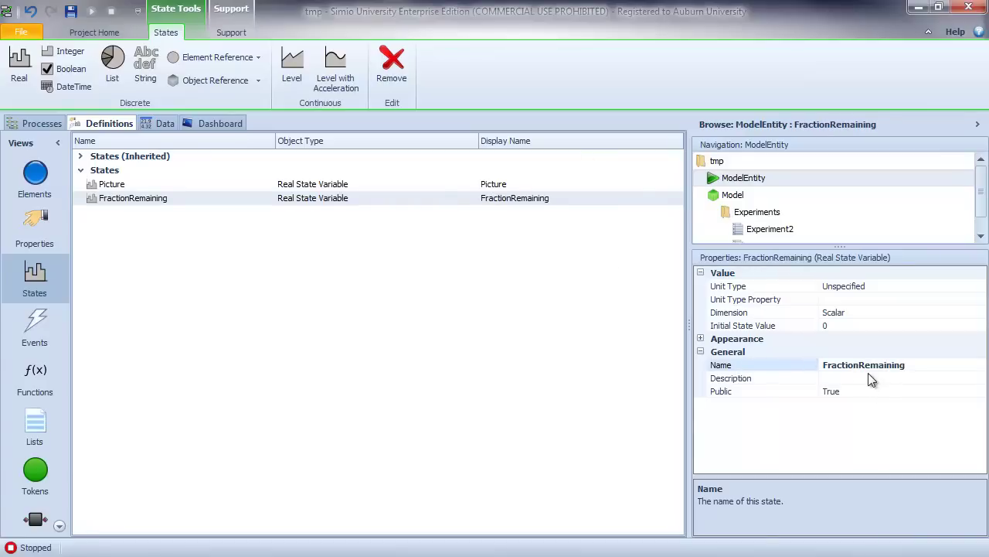
pyautogui.click(880, 325)
pyautogui.write('1')
pyautogui.click(902, 312)
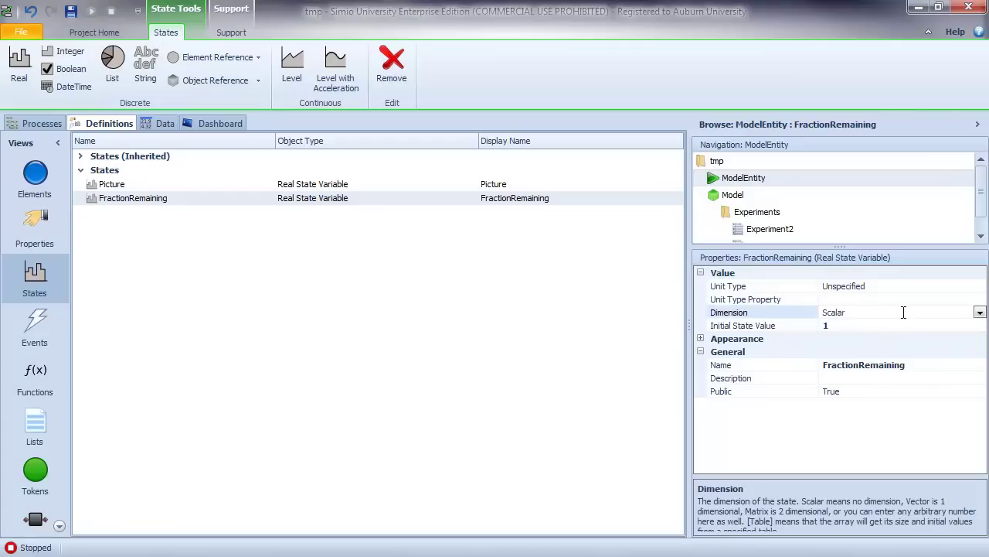
# Place an Assign step after the SetRow step in the model's OnRunInitialized process and set its state variable to ModelEntity.FractionRemaining
pyautogui.click(731, 196)
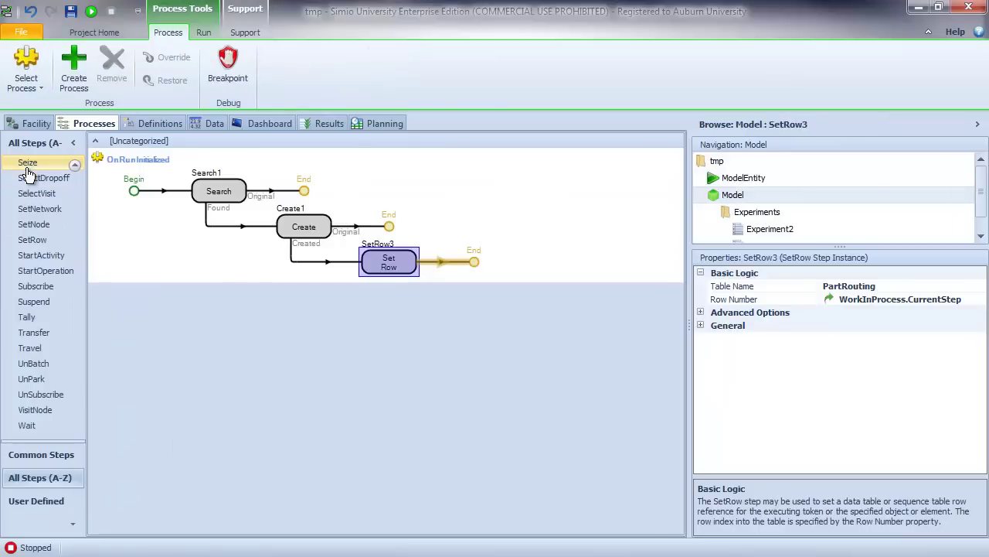
pyautogui.click(47, 456)
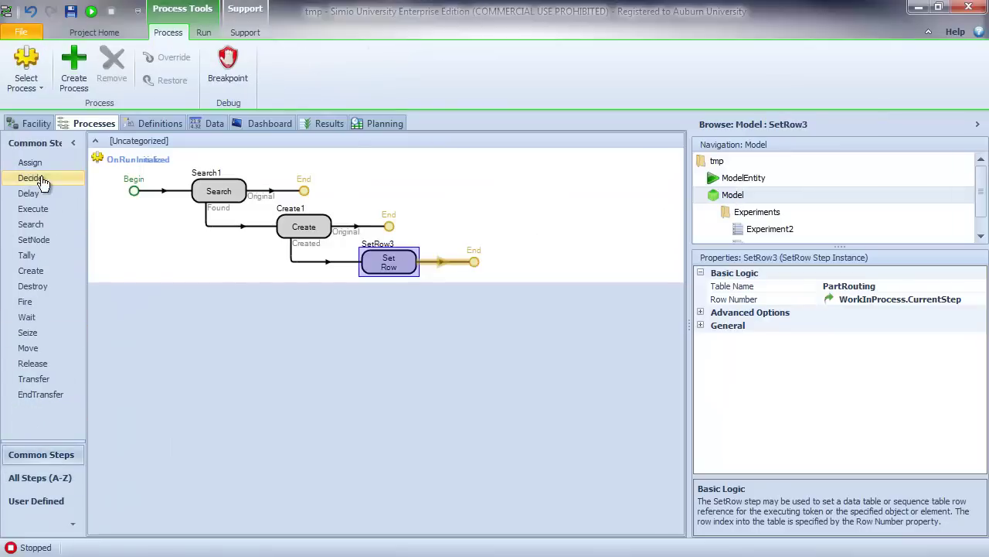
pyautogui.moveTo(33, 163); pyautogui.dragTo(479, 274)
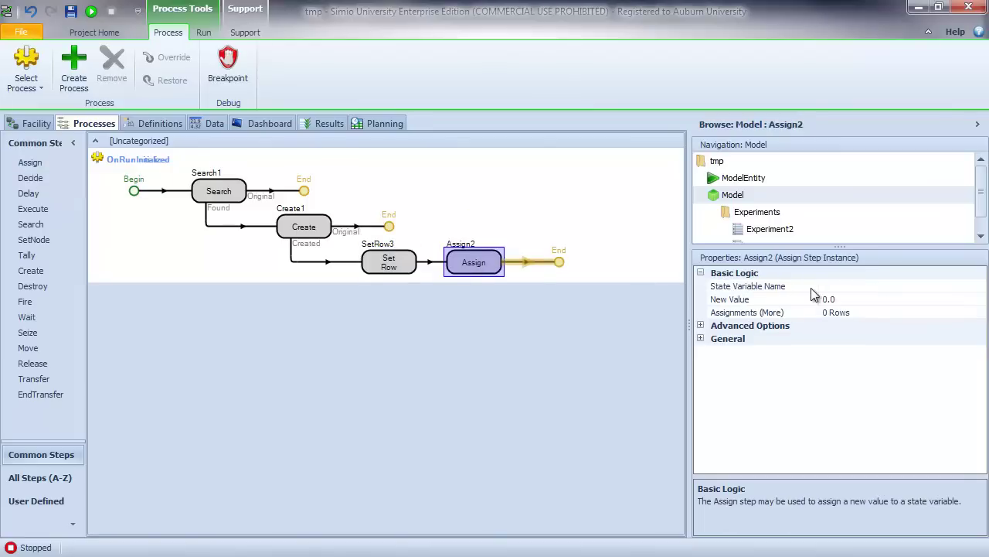
pyautogui.click(838, 287)
pyautogui.click(979, 286)
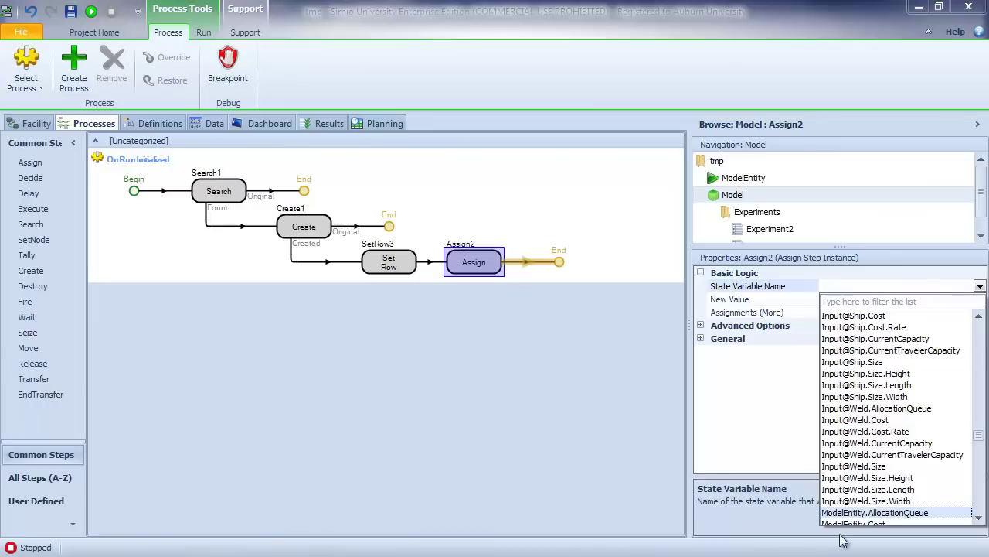
pyautogui.scroll(-3, 980, 519)
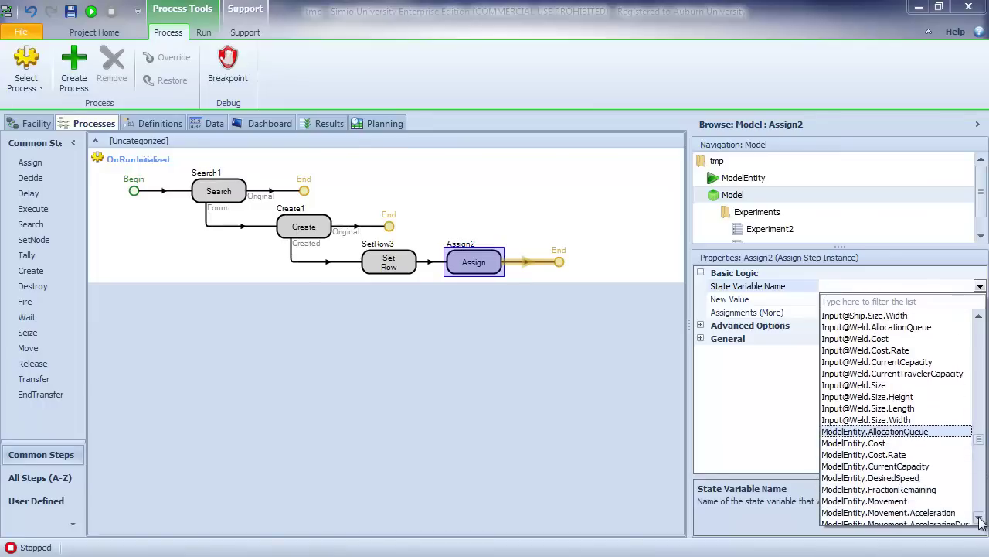
pyautogui.click(926, 467)
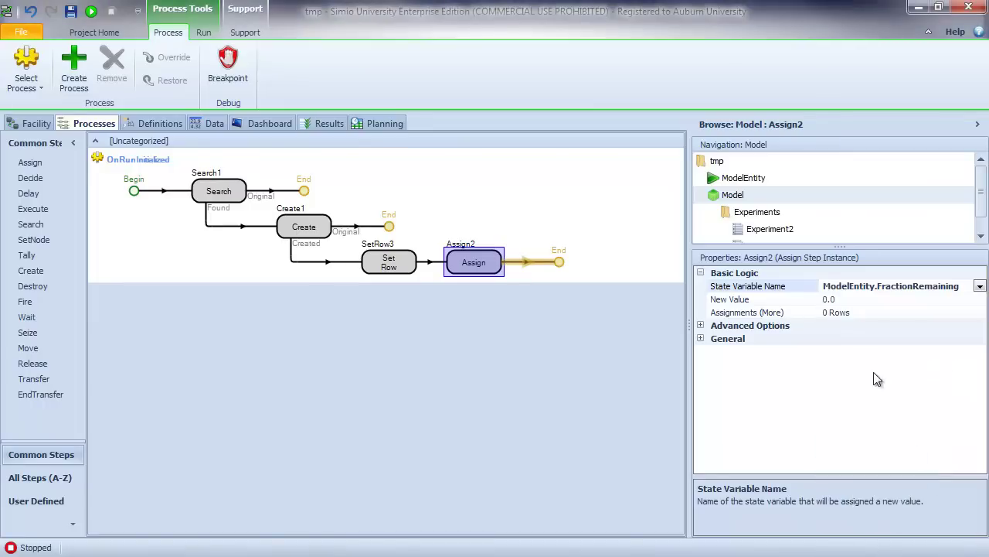
# Set the Assign step's new value to WorkInProcess.FractionRemaining
pyautogui.click(863, 300)
pyautogui.click(980, 300)
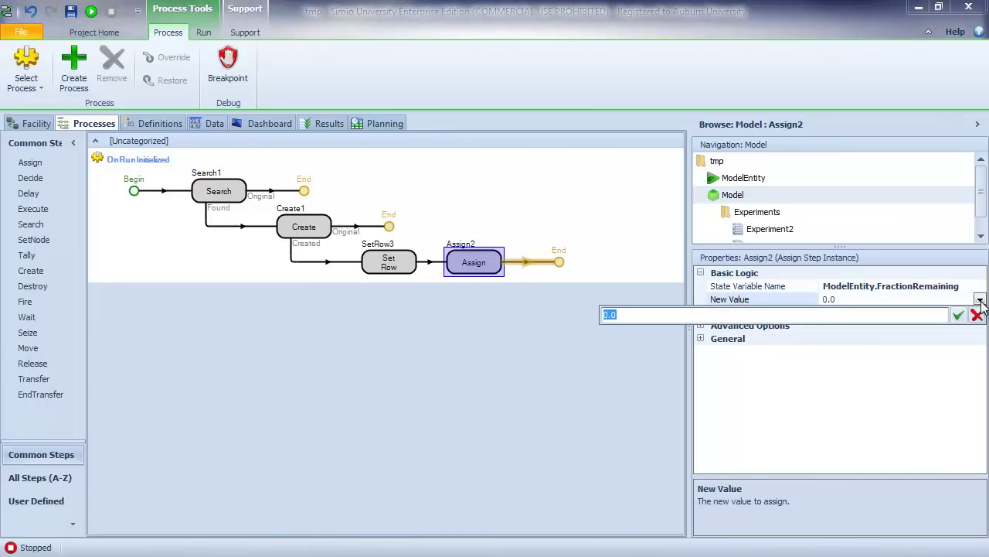
pyautogui.write('Worker.')
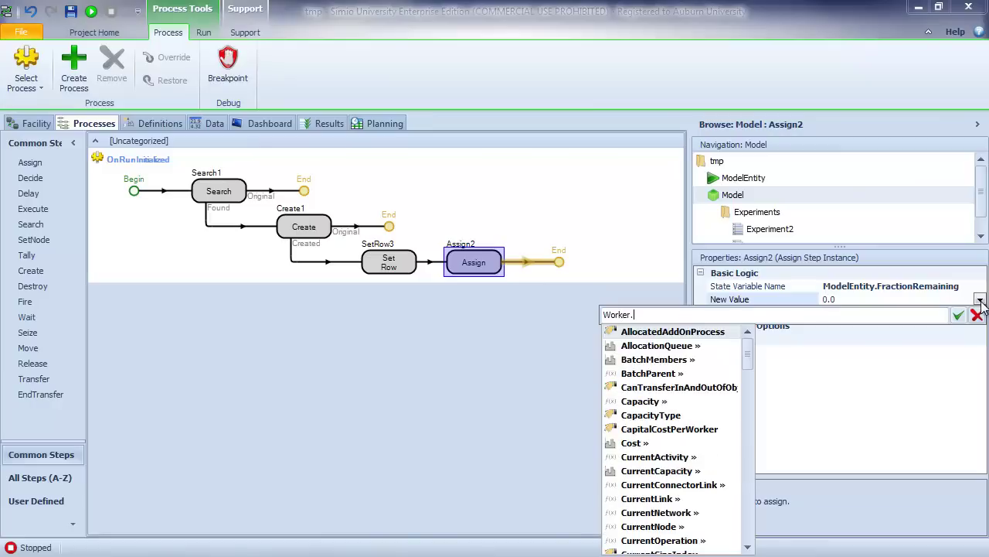
pyautogui.press('BackSpace')
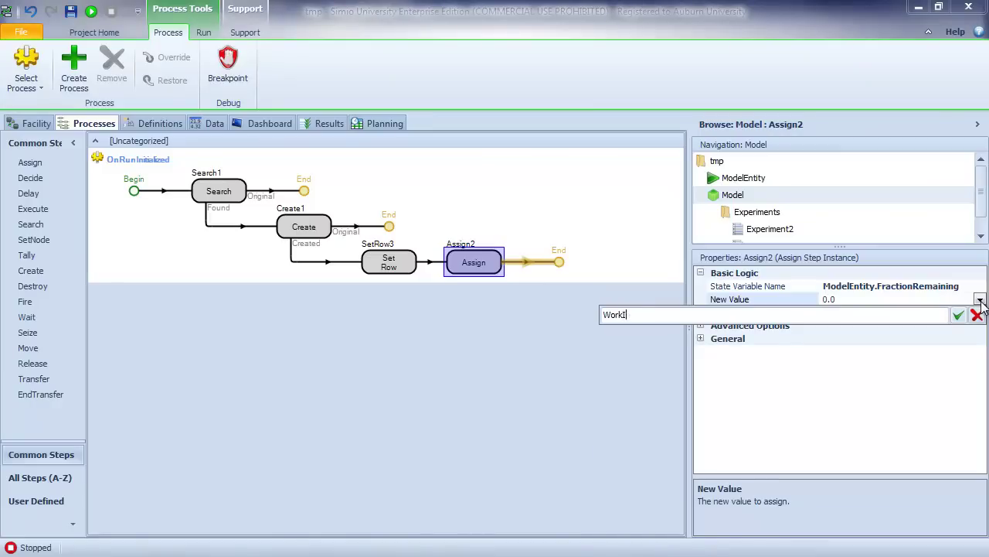
pyautogui.write('orkInProcess.')
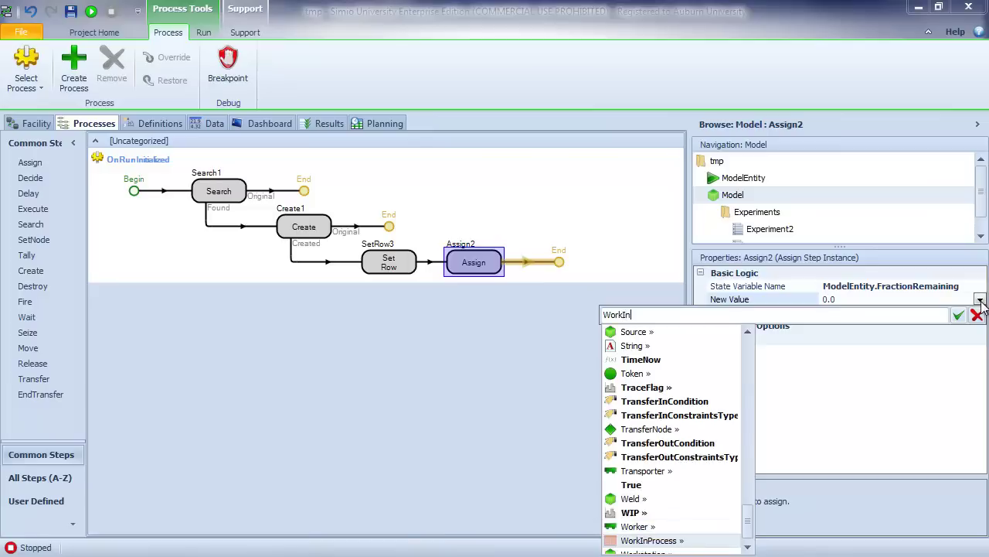
pyautogui.press('Down')
pyautogui.press('Down')
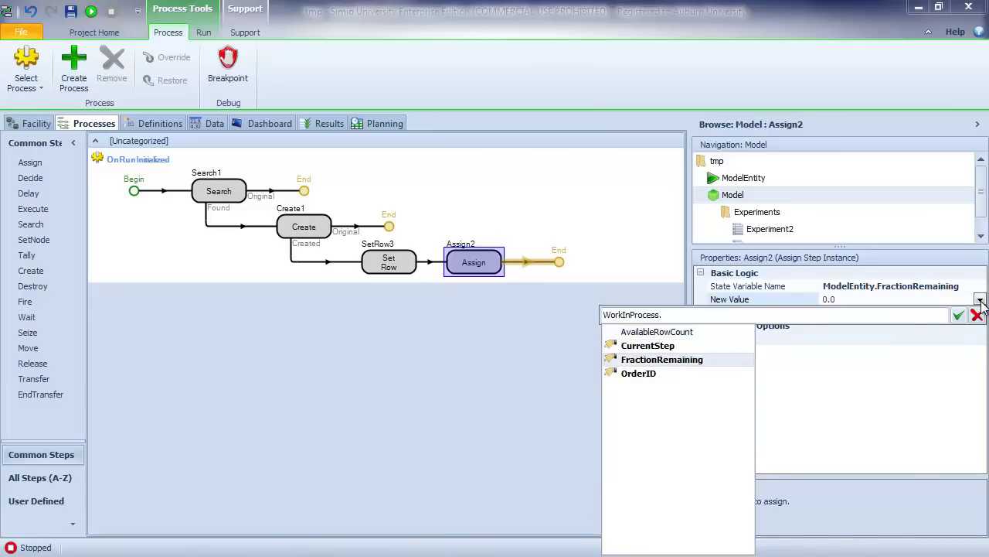
pyautogui.press('Return')
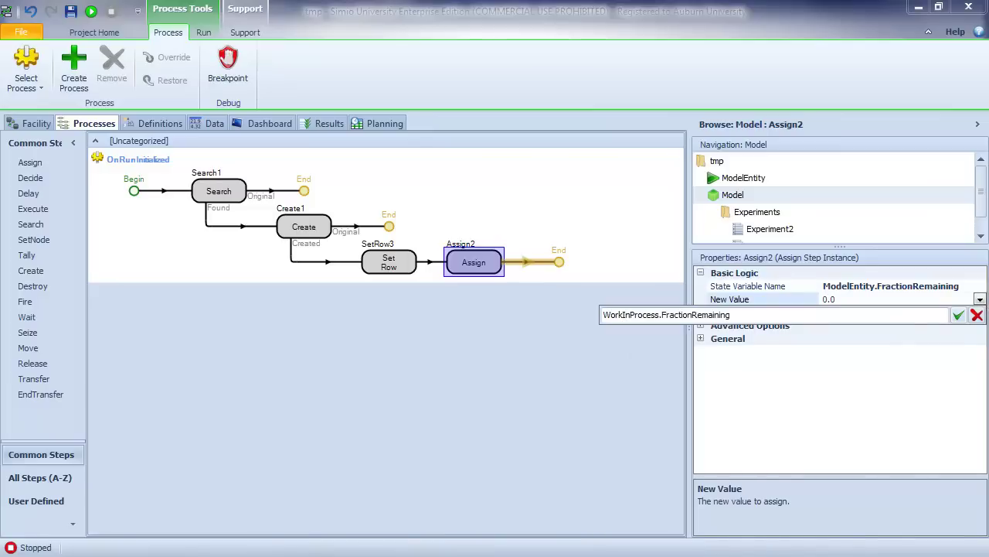
pyautogui.click(958, 314)
pyautogui.moveTo(689, 313); pyautogui.dragTo(649, 321)
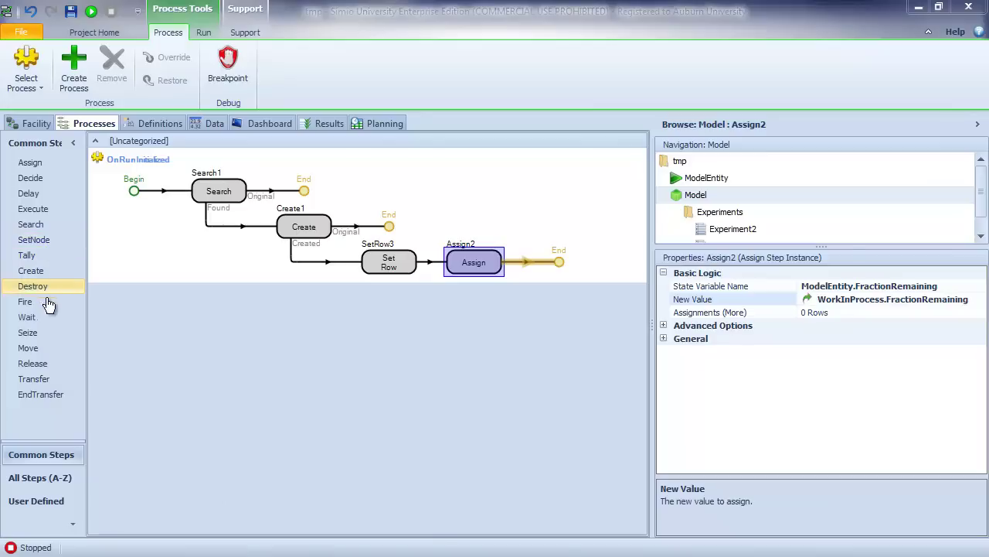
# Place a Transfer step after the Assign step and set its node name to PartRouting.Sequence
pyautogui.moveTo(47, 385); pyautogui.dragTo(558, 263)
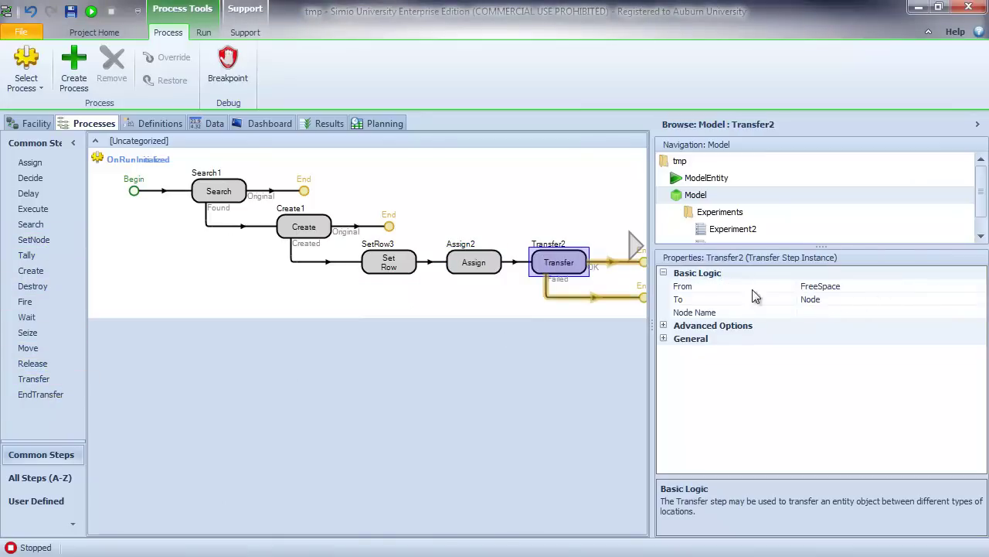
pyautogui.click(954, 311)
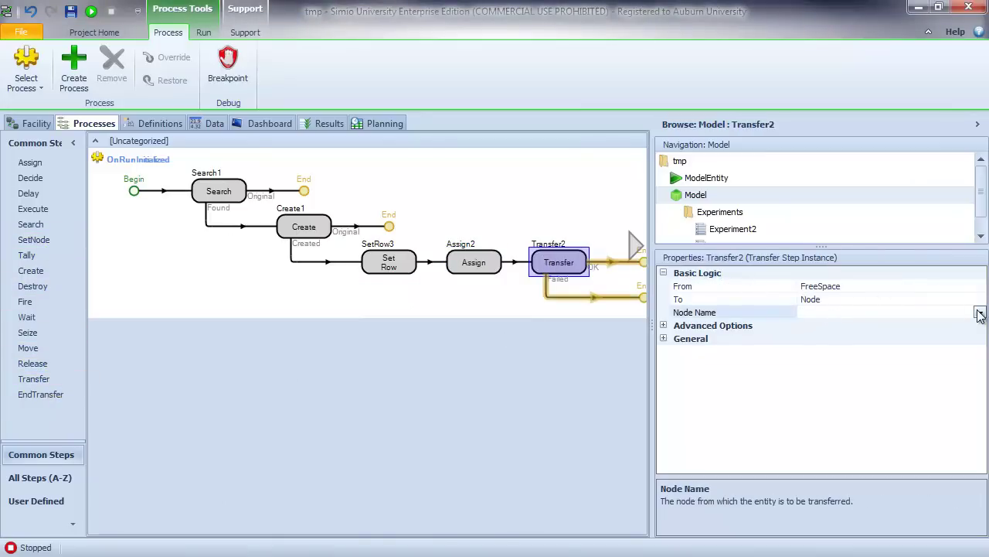
pyautogui.click(980, 312)
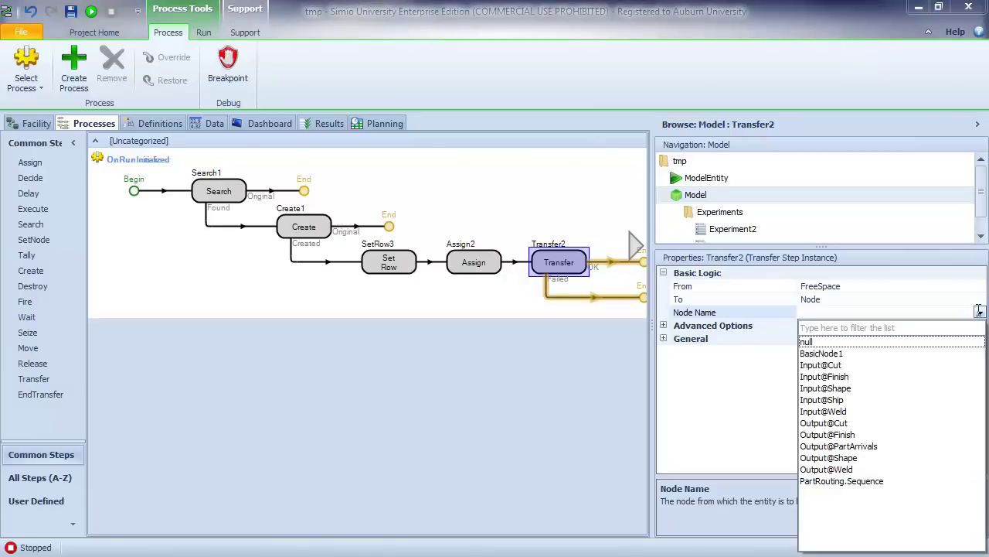
pyautogui.click(865, 481)
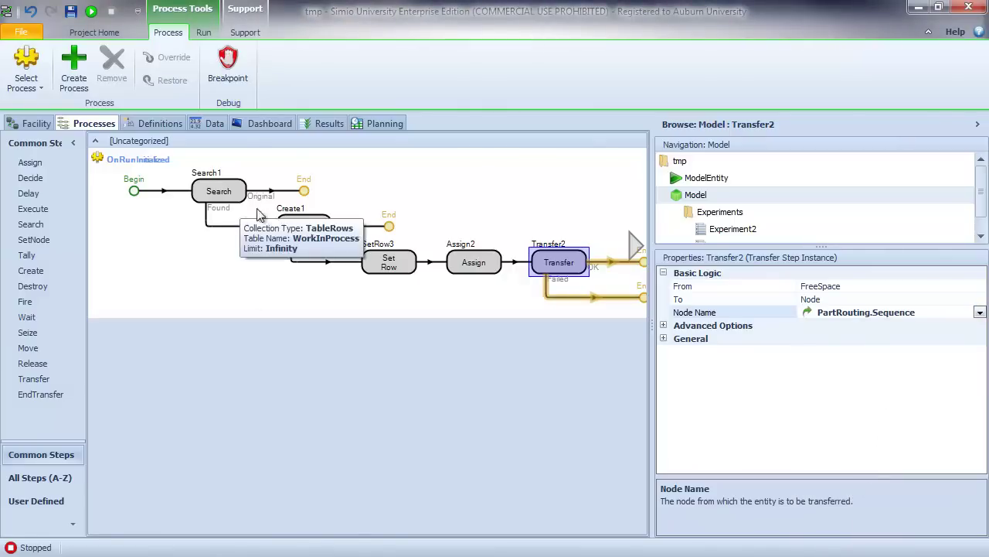
# Review the settings of the Create, SetRow, Assign and Transfer steps in the OnRunInitialized process
pyautogui.click(302, 226)
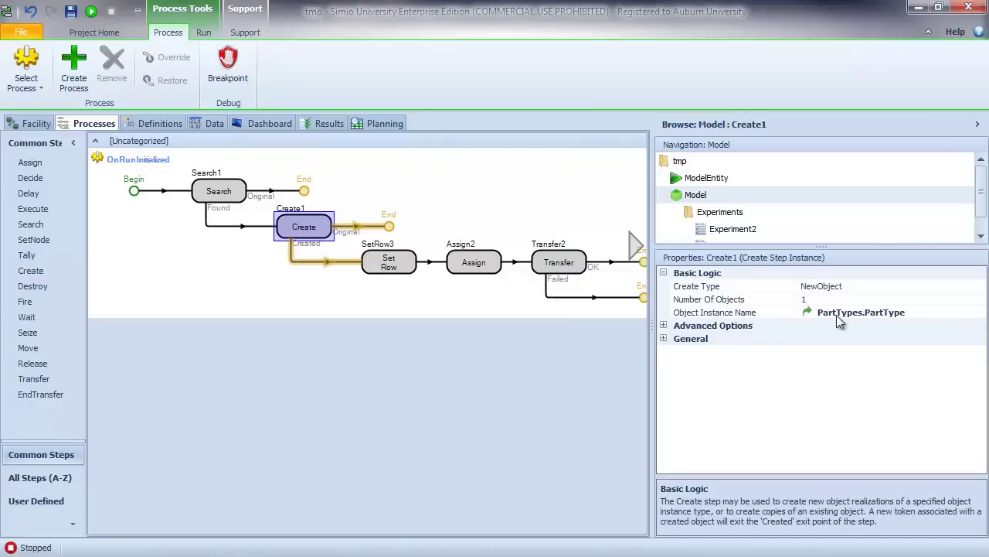
pyautogui.click(400, 265)
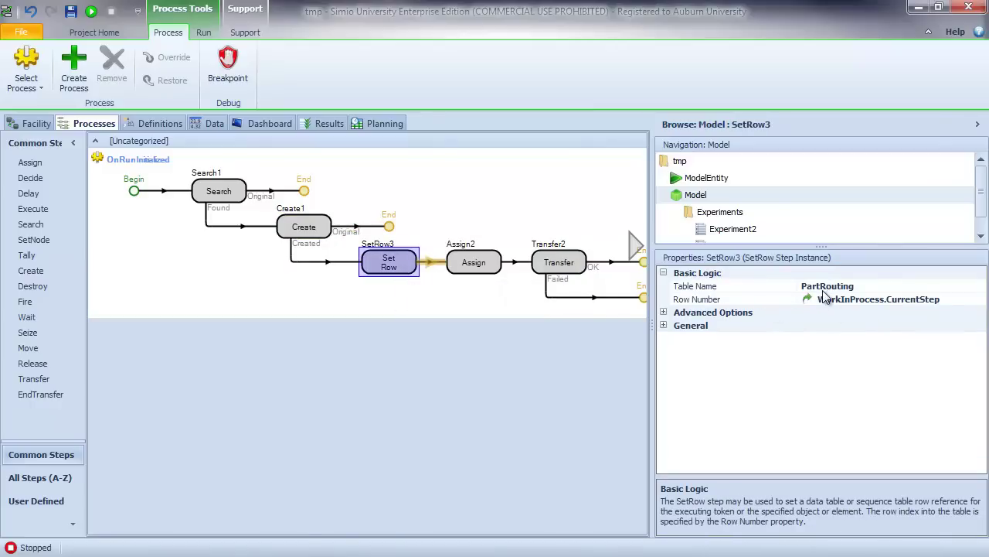
pyautogui.click(471, 263)
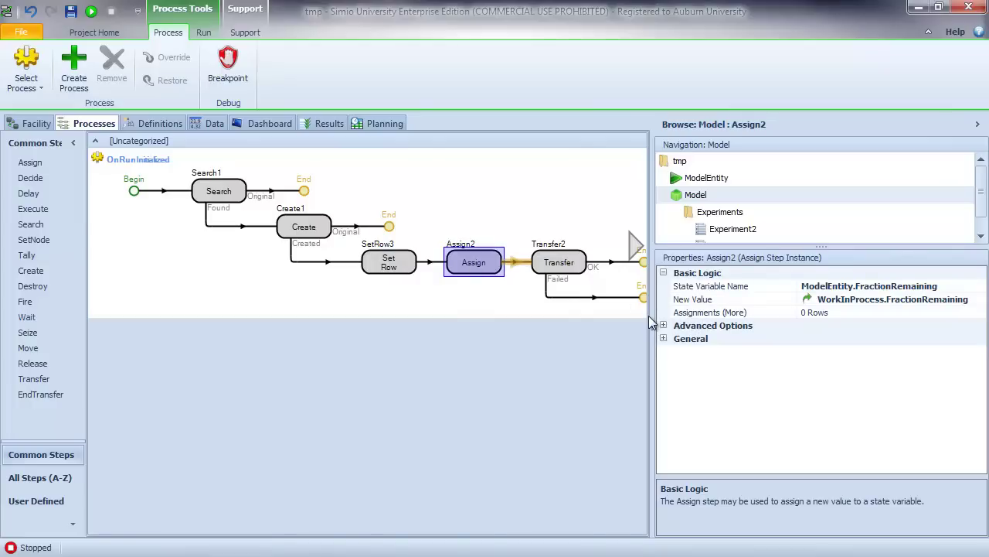
pyautogui.moveTo(652, 320); pyautogui.dragTo(708, 322)
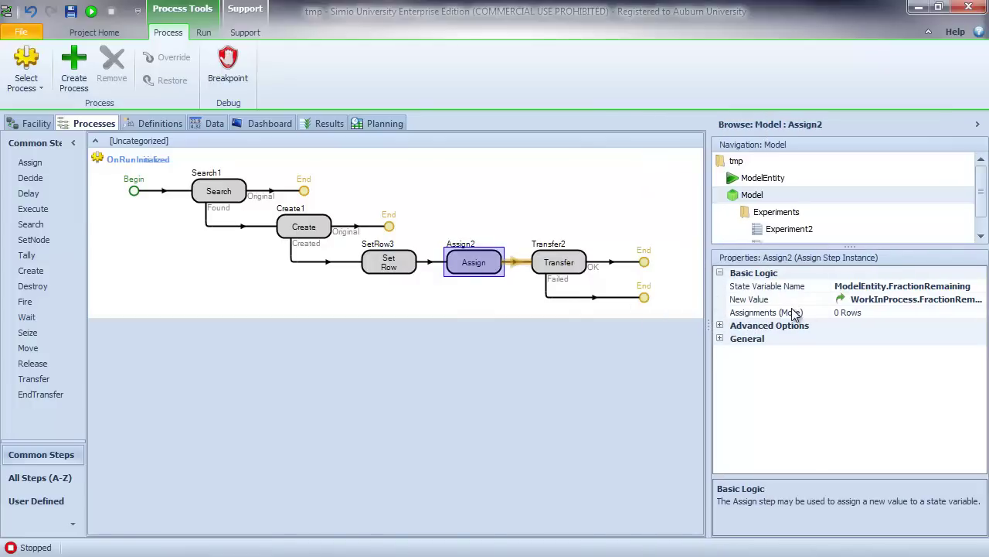
pyautogui.click(572, 269)
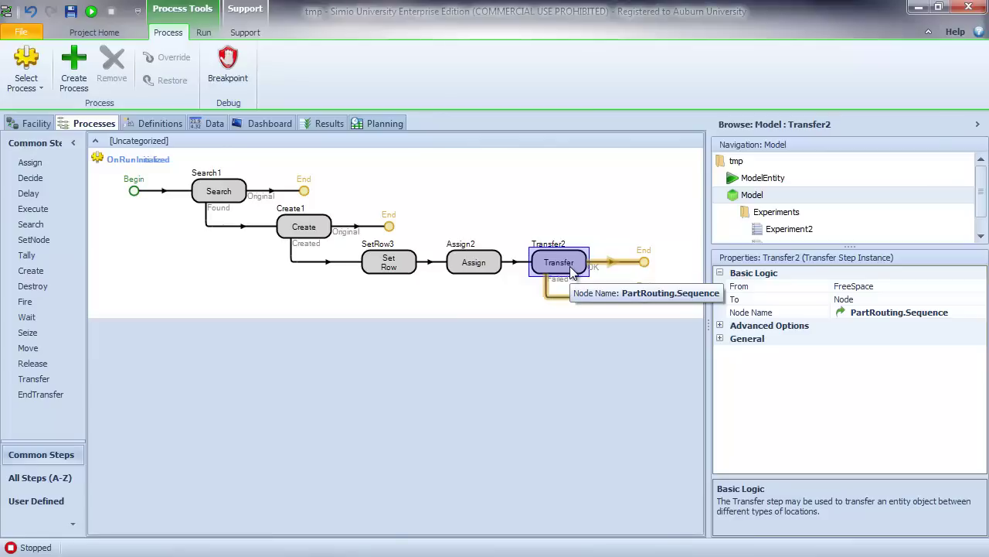
# Step the model run to its start time and check where the work-in-process entities are placed in the facility
pyautogui.press('F10')
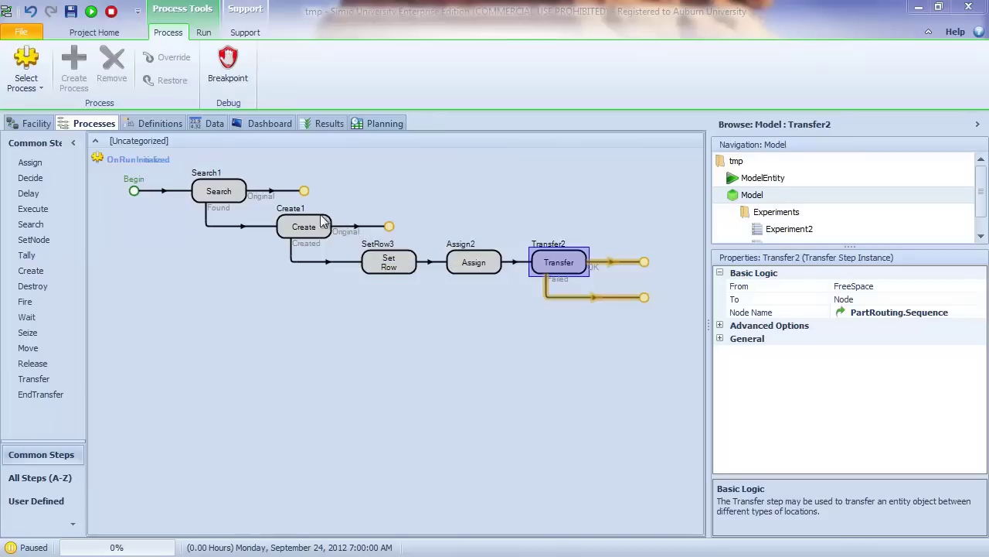
pyautogui.click(33, 125)
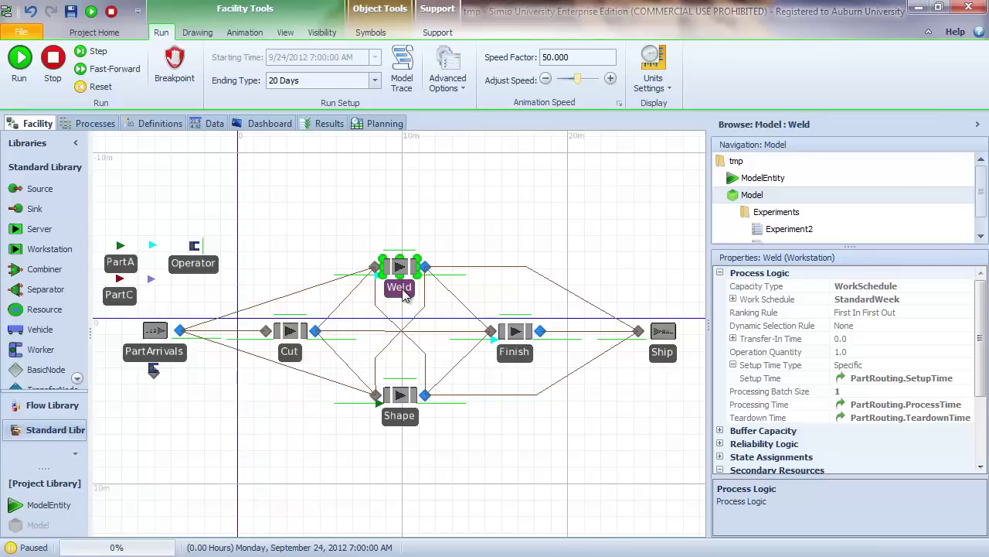
# Stop the run and set the processing time of the Weld, Cut, Shape and Finish workstations to PartRouting.ProcessTime*ModelEntity.FractionRemaining
pyautogui.keyDown('ctrl'); pyautogui.click(288, 350); pyautogui.keyUp('ctrl')
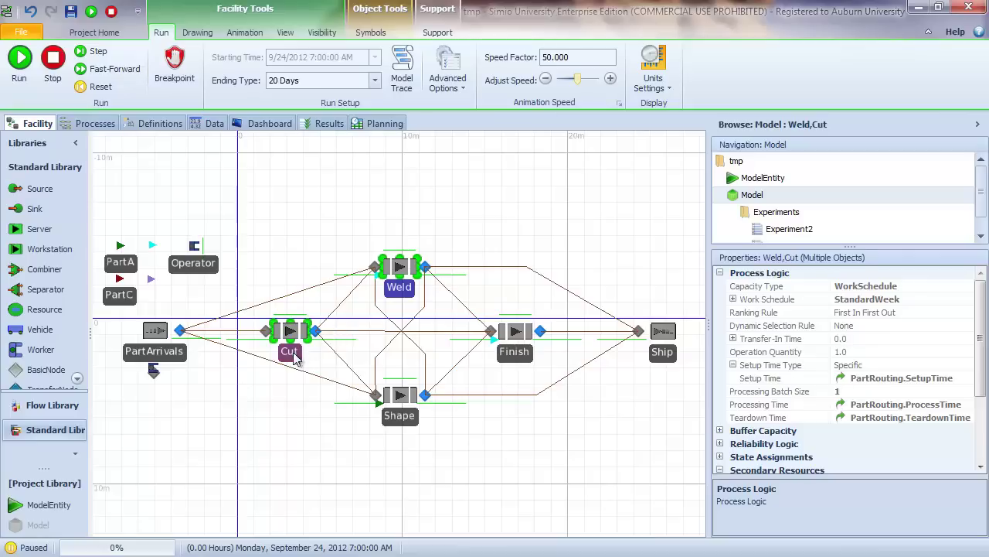
pyautogui.keyDown('ctrl'); pyautogui.click(383, 411); pyautogui.keyUp('ctrl')
pyautogui.keyDown('ctrl'); pyautogui.click(502, 351); pyautogui.keyUp('ctrl')
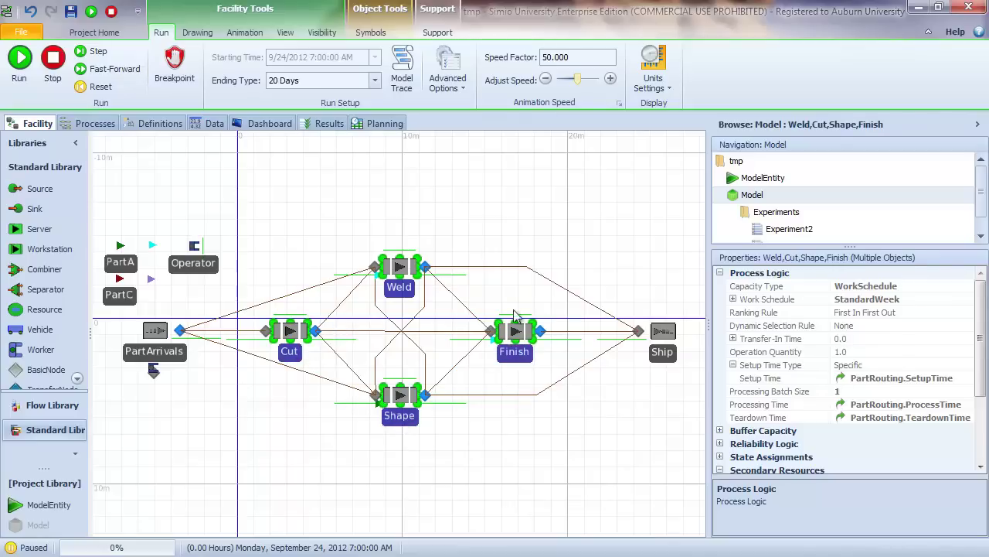
pyautogui.click(111, 12)
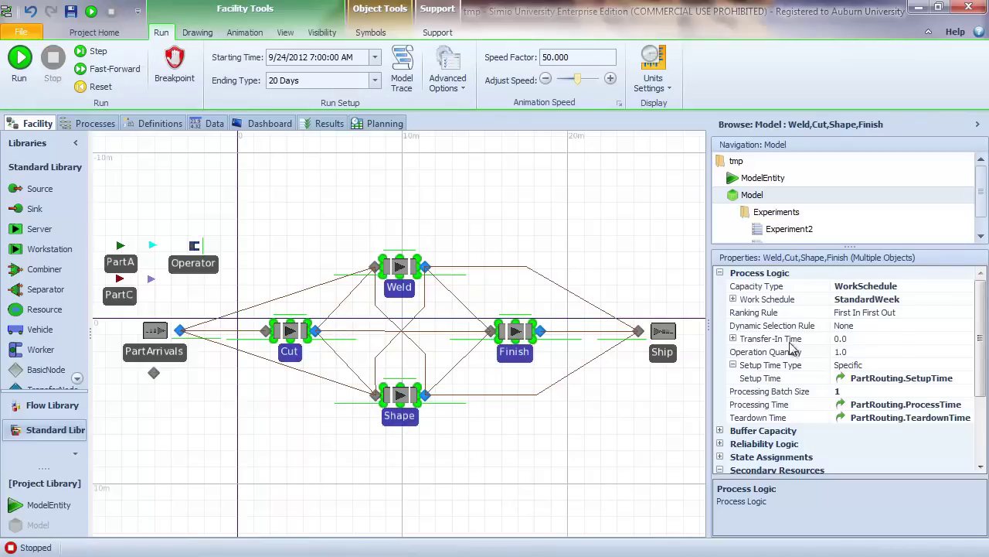
pyautogui.click(912, 405)
pyautogui.click(967, 406)
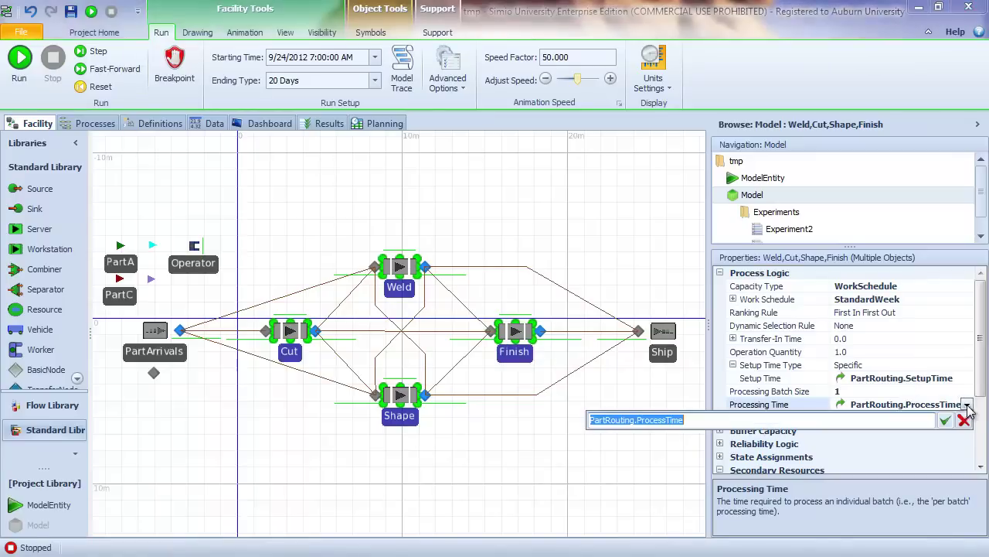
pyautogui.click(815, 421)
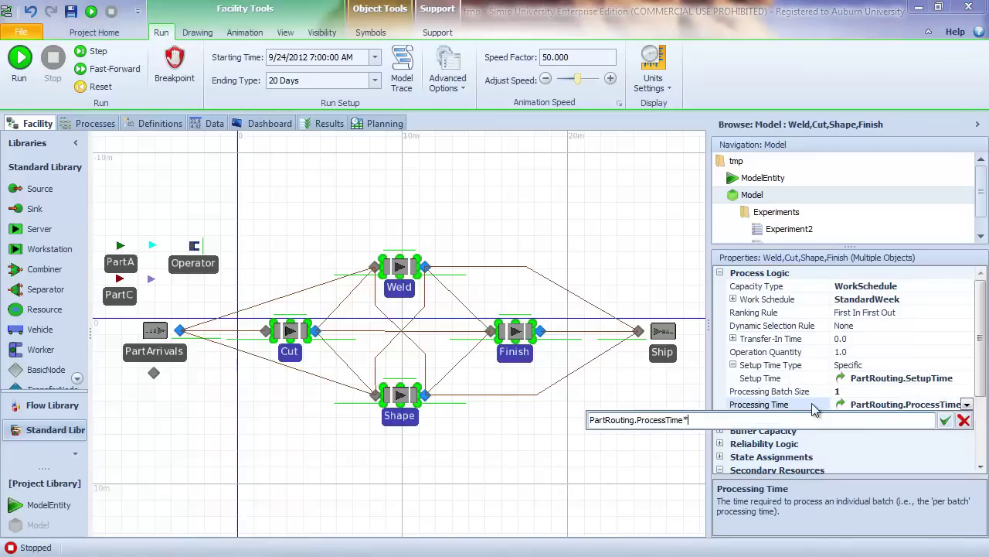
pyautogui.write('*ModelEnt')
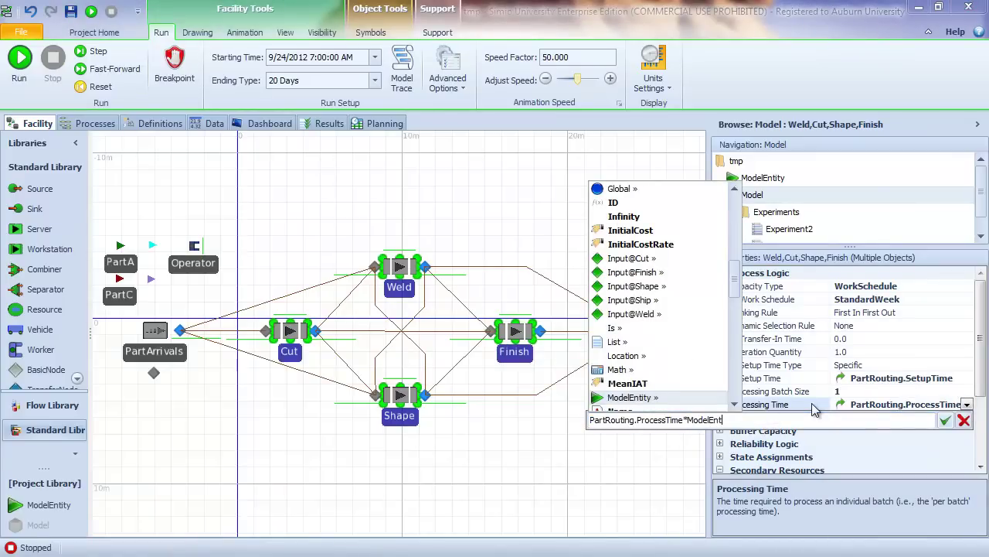
pyautogui.write('ity.Fra')
pyautogui.press('Tab')
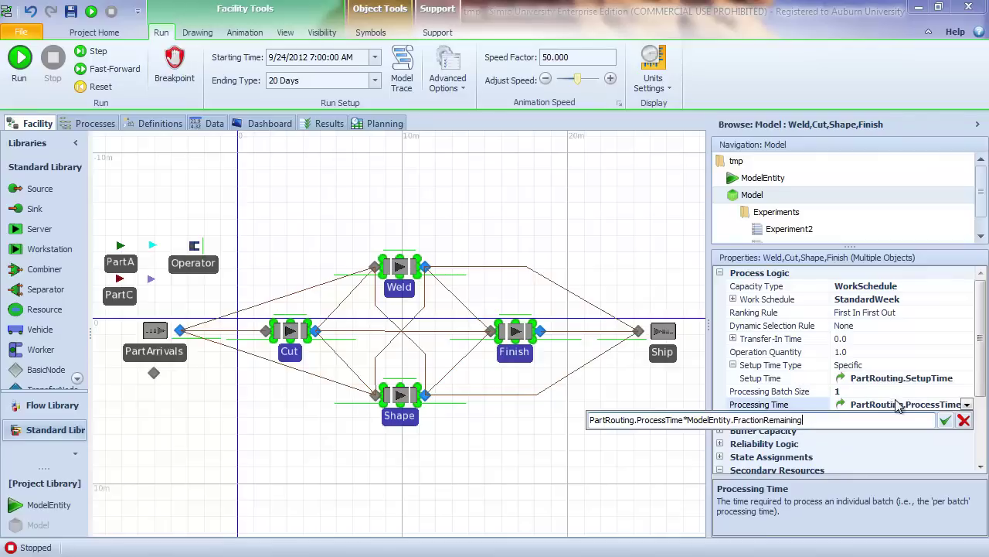
pyautogui.click(945, 420)
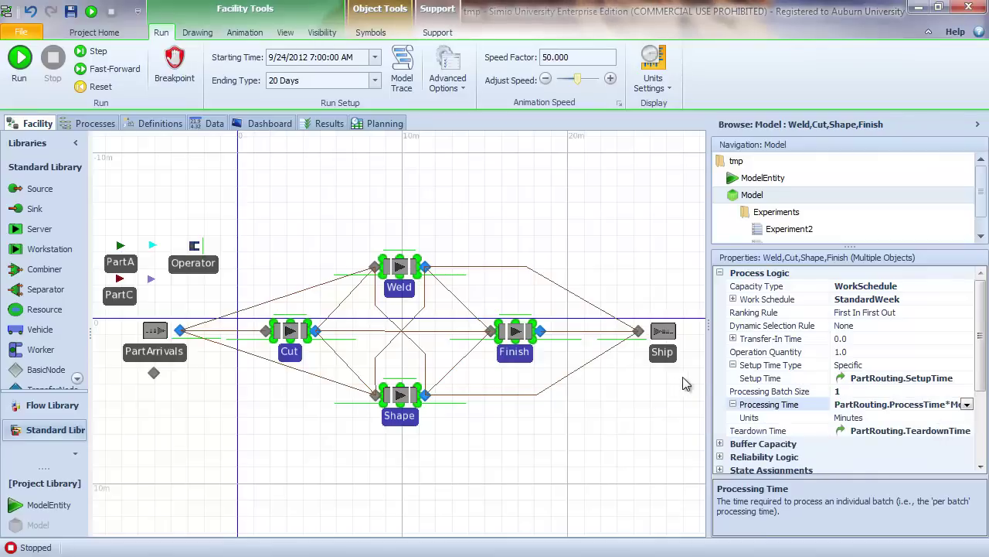
pyautogui.moveTo(705, 367); pyautogui.dragTo(701, 367)
pyautogui.click(633, 230)
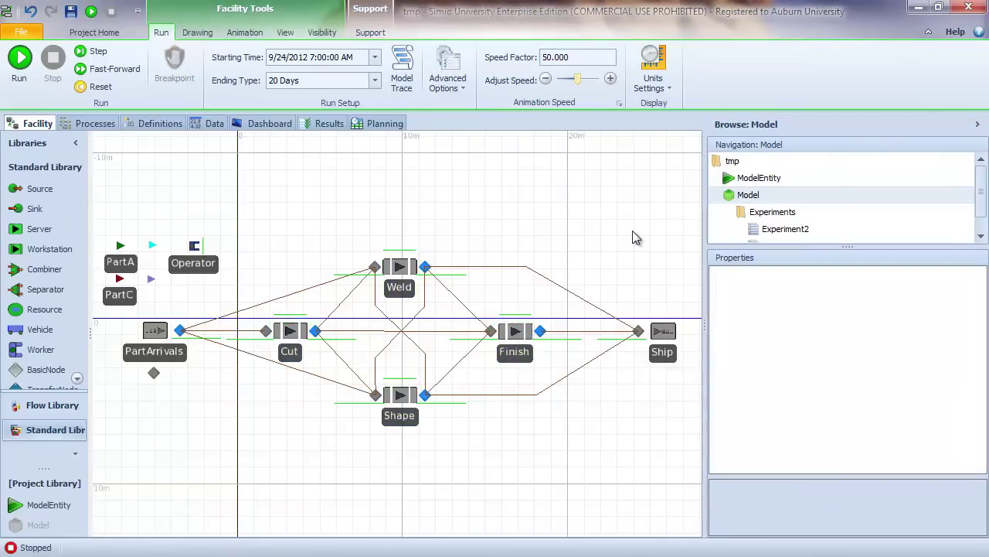
# Set the setup time of the Cut, Weld, Shape and Finish workstations to Math.If(ModelEntity.FractionRemaining == 1, PartRouting.SetupTime, 0)
pyautogui.click(291, 351)
pyautogui.keyDown('ctrl'); pyautogui.click(399, 289); pyautogui.keyUp('ctrl')
pyautogui.keyDown('ctrl'); pyautogui.click(400, 415); pyautogui.keyUp('ctrl')
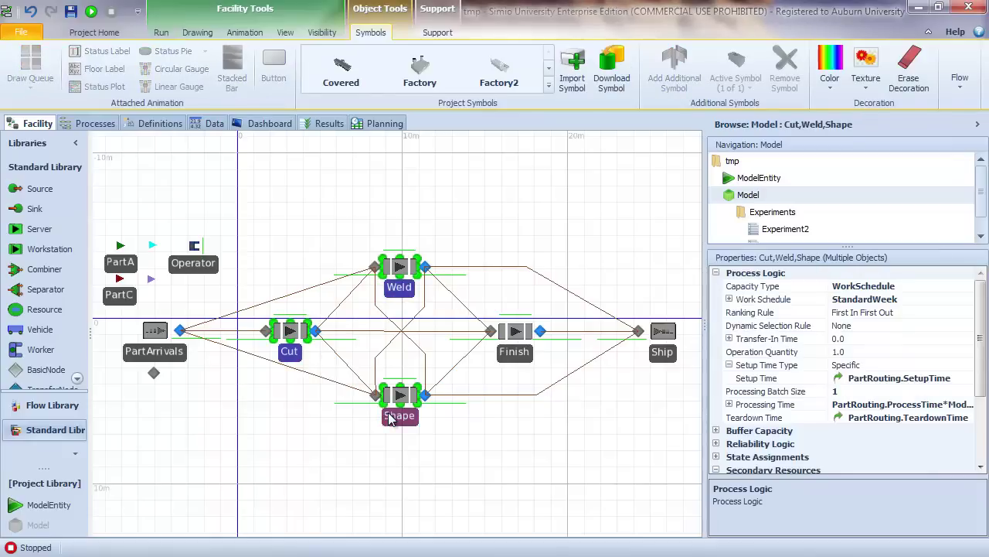
pyautogui.keyDown('ctrl'); pyautogui.click(515, 350); pyautogui.keyUp('ctrl')
pyautogui.click(885, 378)
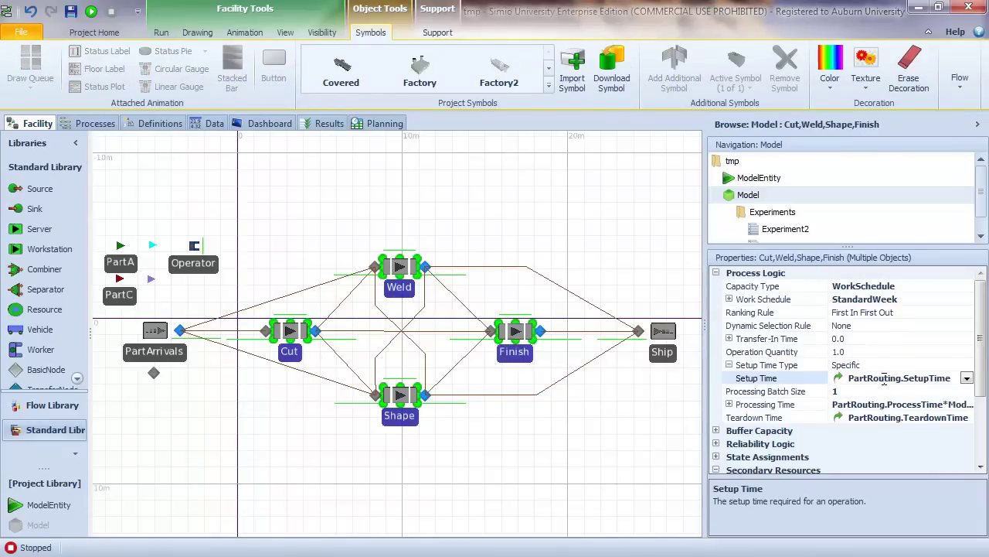
pyautogui.click(968, 378)
pyautogui.click(849, 391)
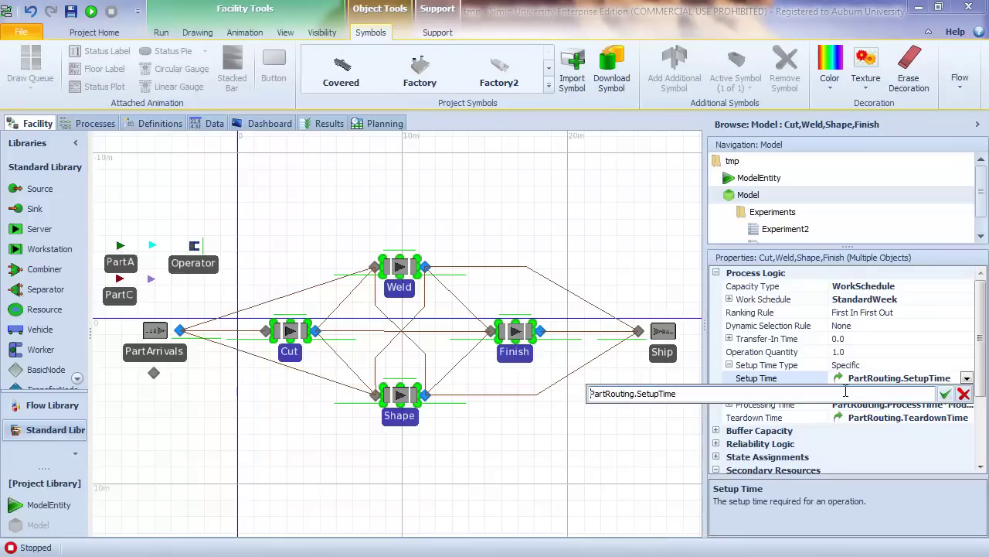
pyautogui.write('Math.If(')
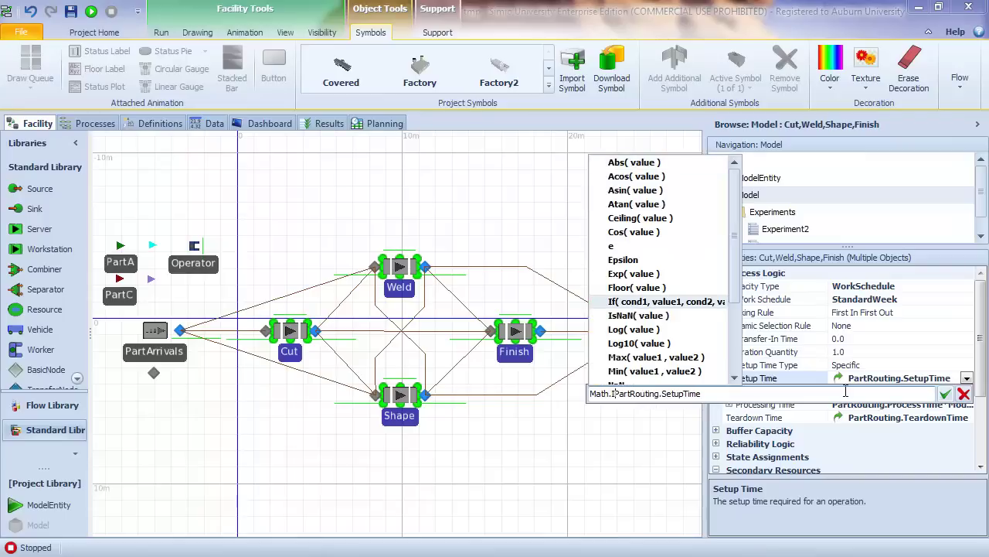
pyautogui.write('Mode')
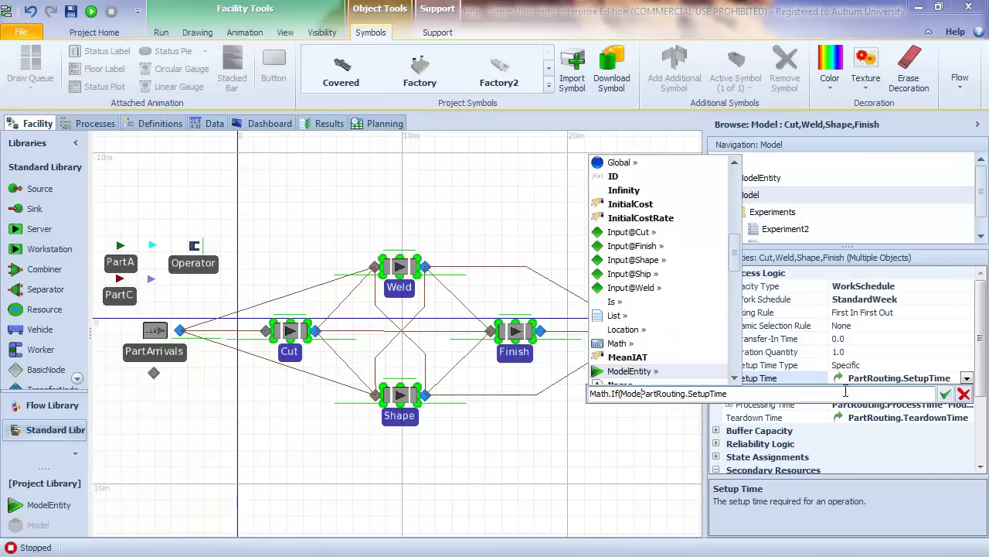
pyautogui.write('lEntity.Fra')
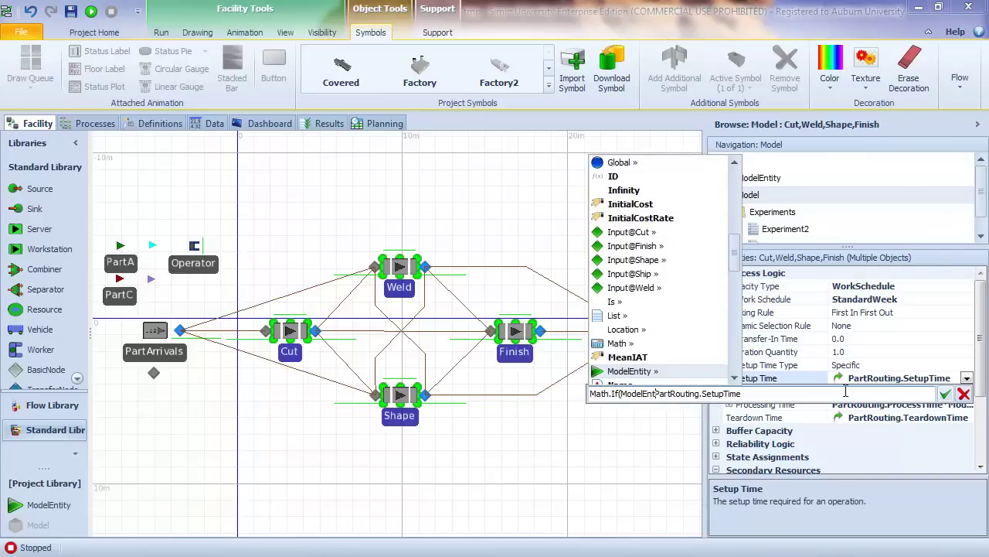
pyautogui.write('c')
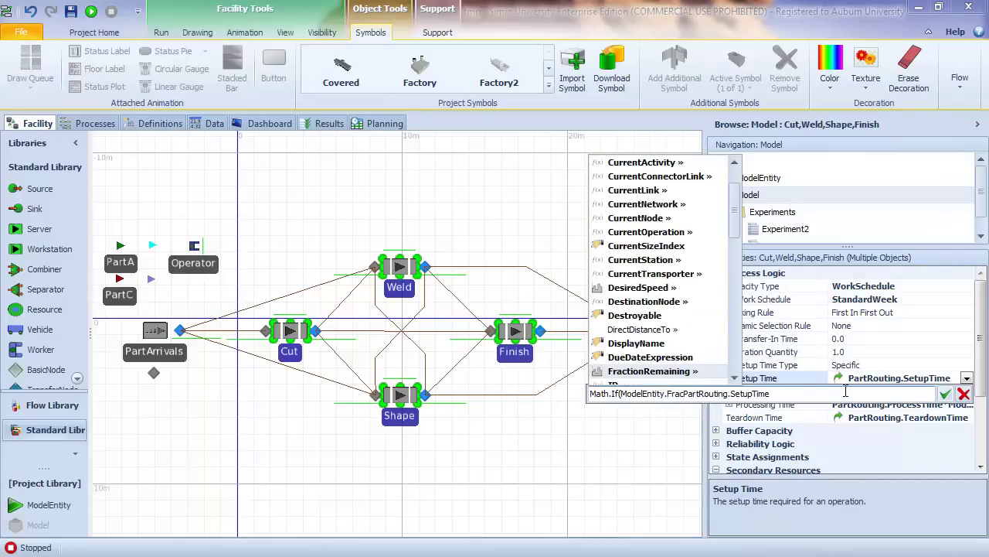
pyautogui.press('Tab')
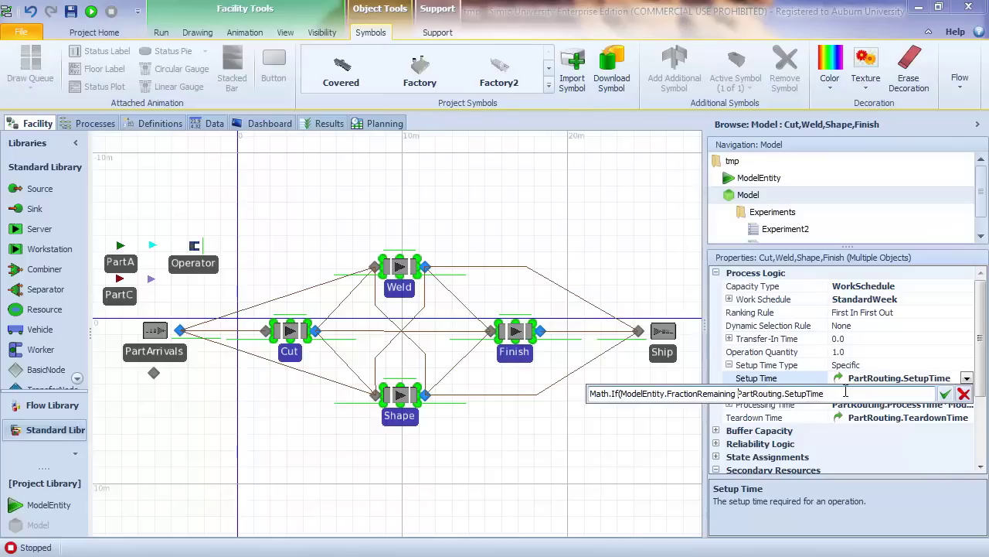
pyautogui.write('== 1,')
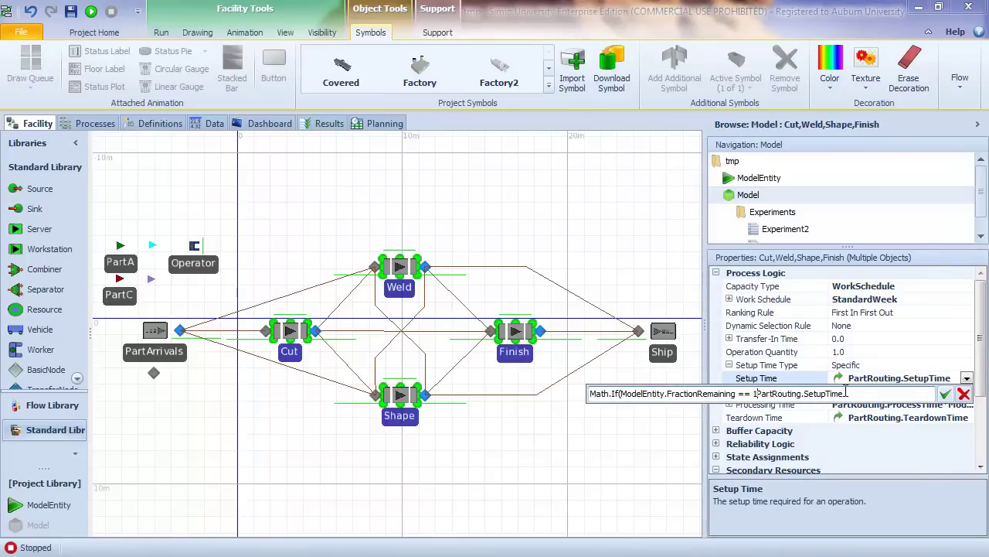
pyautogui.press('BackSpace')
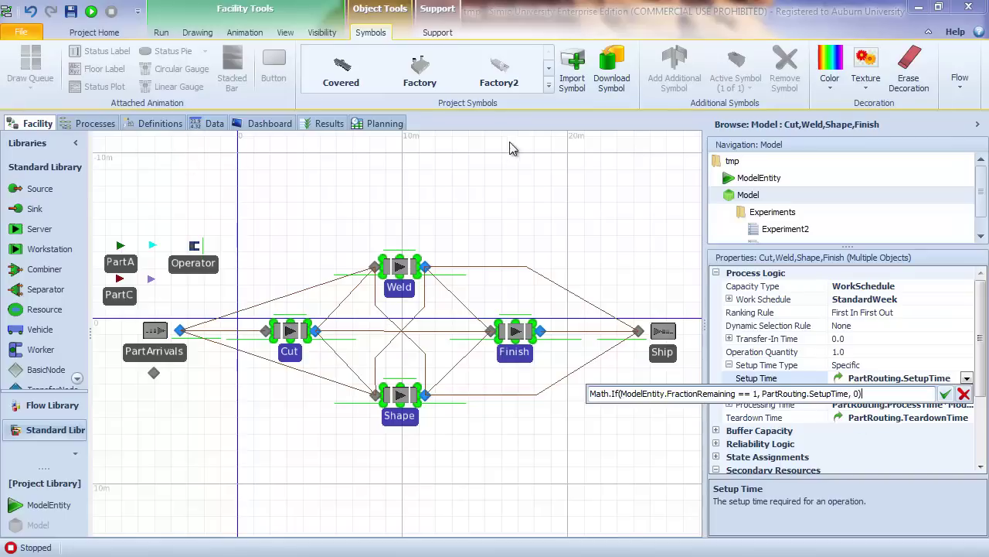
pyautogui.click(946, 393)
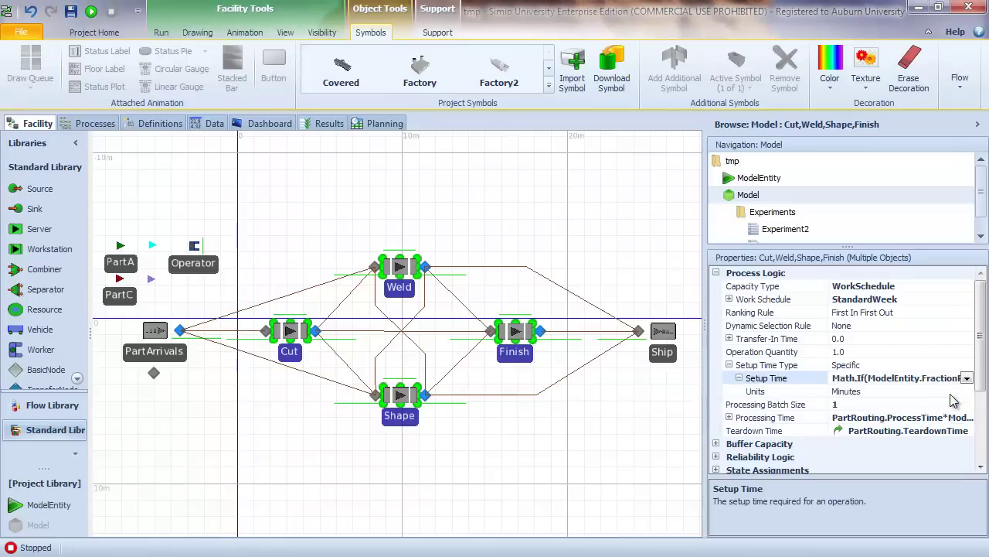
# Review the full setup time expression of the four selected workstations, then deselect them
pyautogui.moveTo(702, 340); pyautogui.dragTo(579, 340)
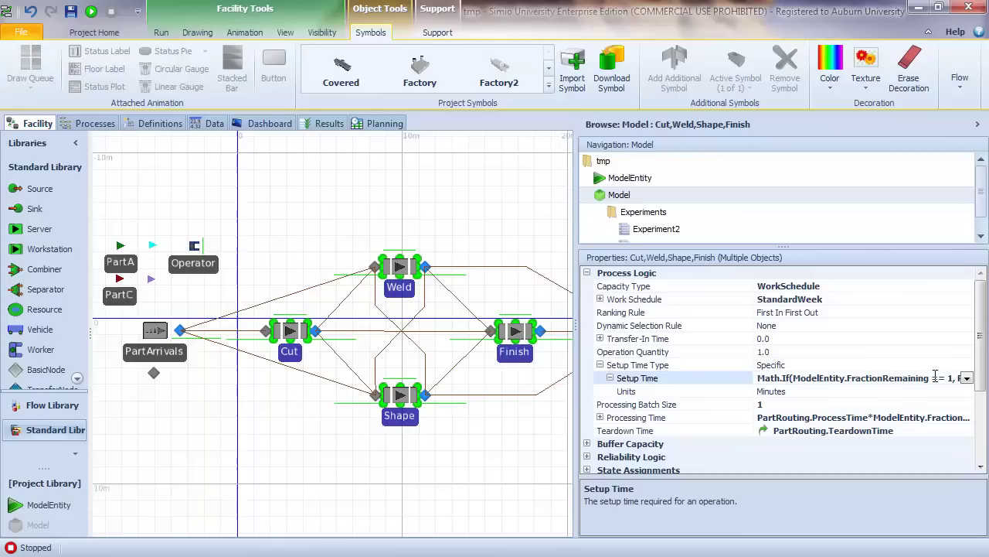
pyautogui.click(757, 352)
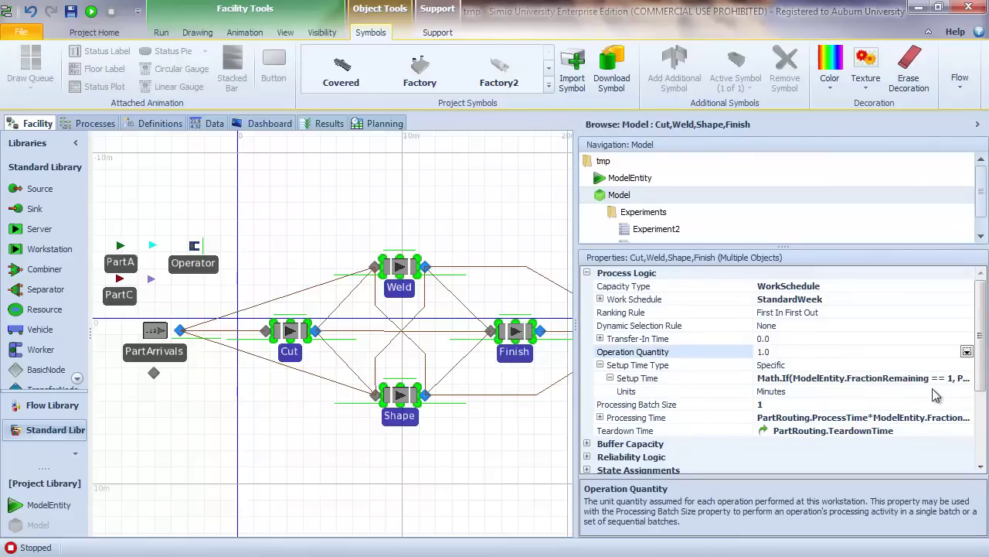
pyautogui.click(969, 381)
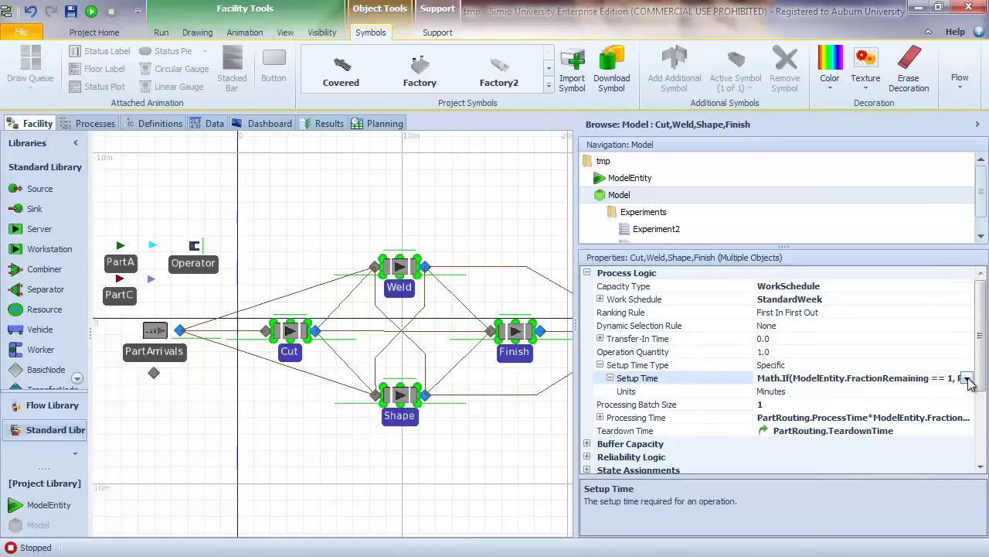
pyautogui.click(966, 378)
pyautogui.click(871, 393)
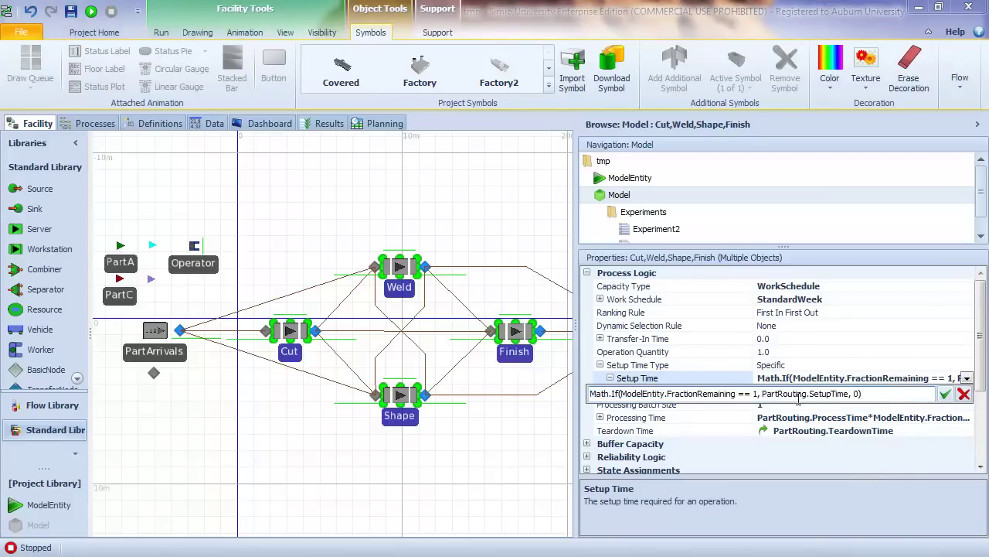
pyautogui.click(945, 395)
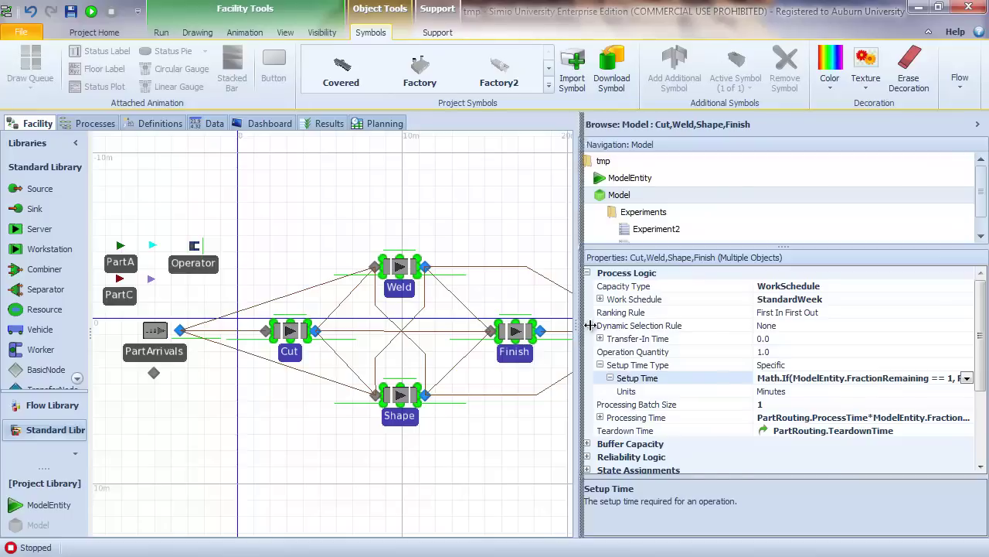
pyautogui.moveTo(590, 324); pyautogui.dragTo(743, 263)
pyautogui.click(662, 236)
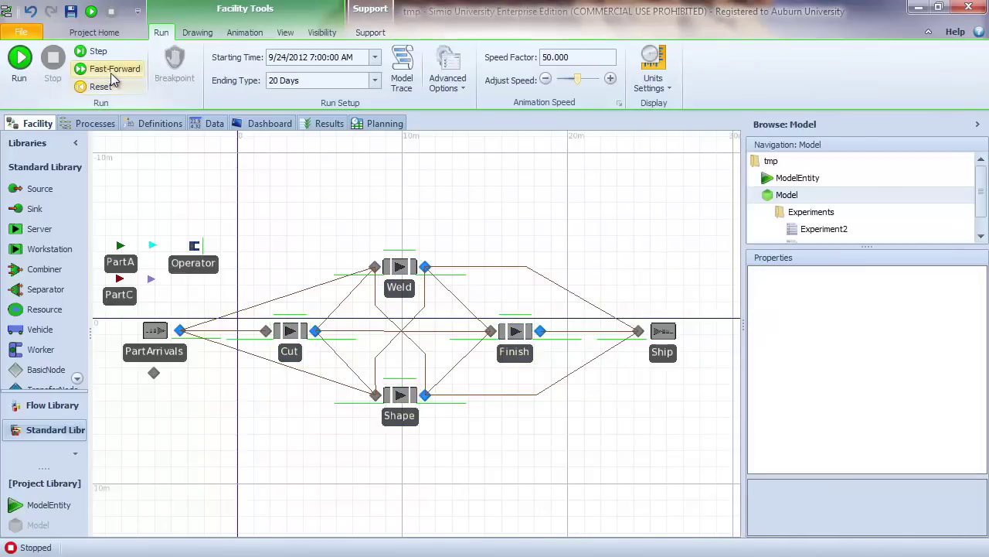
# Run the model, fast-forward it to the end, and check the Ship Date Target values of the orders in the Orders table
pyautogui.click(19, 58)
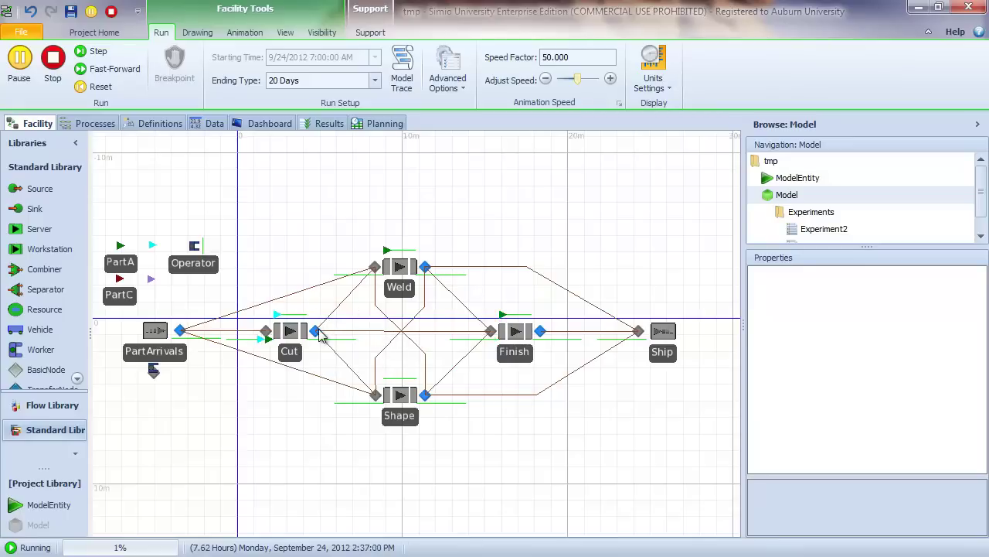
pyautogui.click(116, 72)
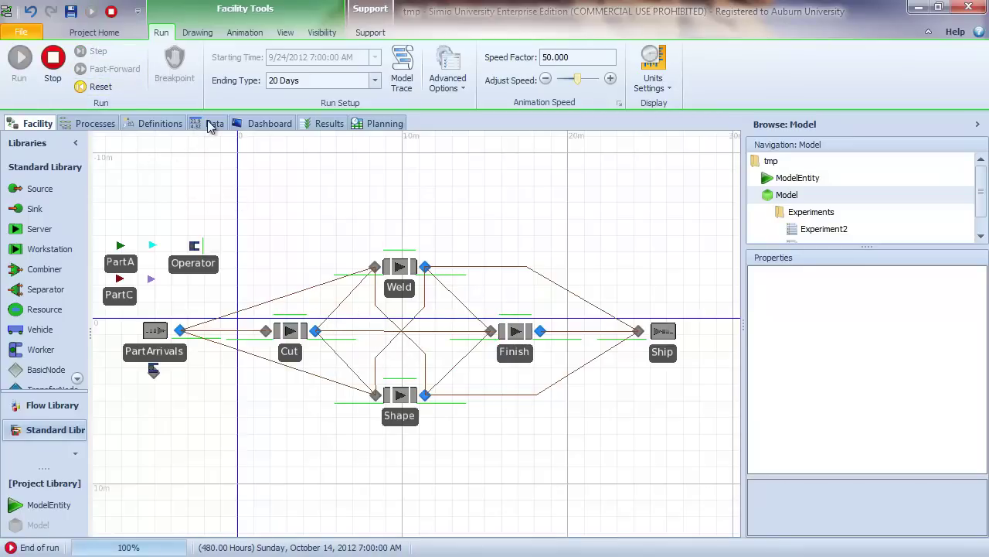
pyautogui.click(207, 124)
pyautogui.click(648, 301)
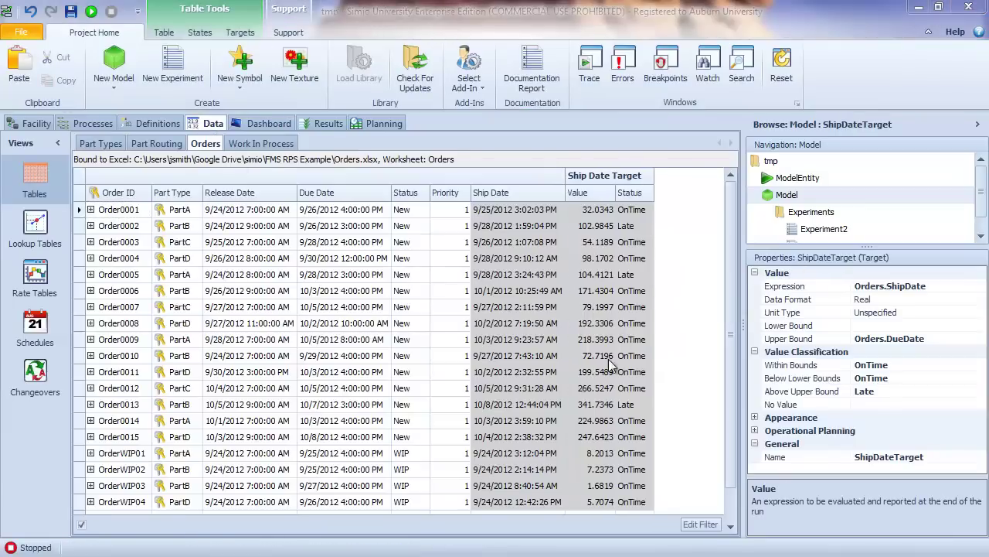
pyautogui.scroll(-1, 733, 360)
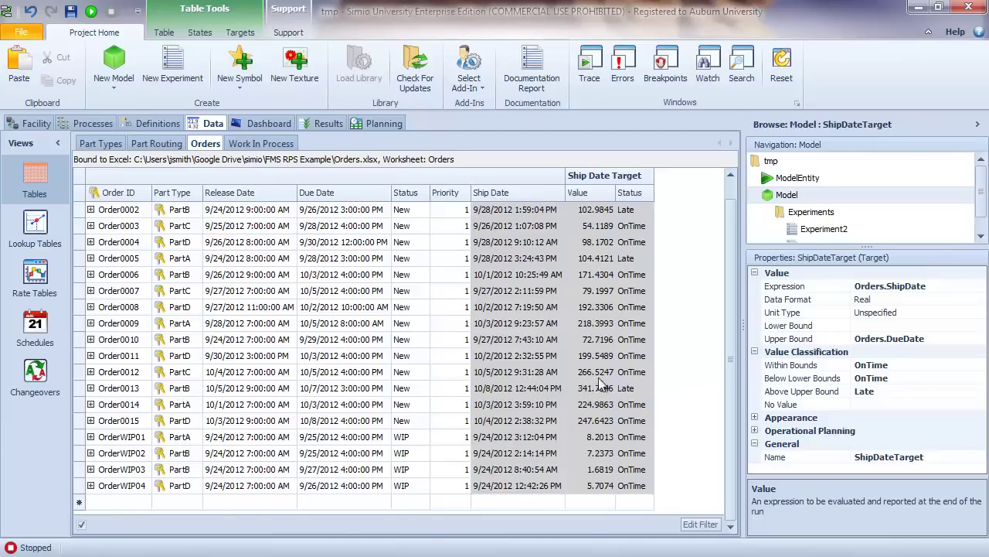
# Set the ShipDateTarget data format to DateTime and widen its Value column in the Orders table
pyautogui.click(599, 179)
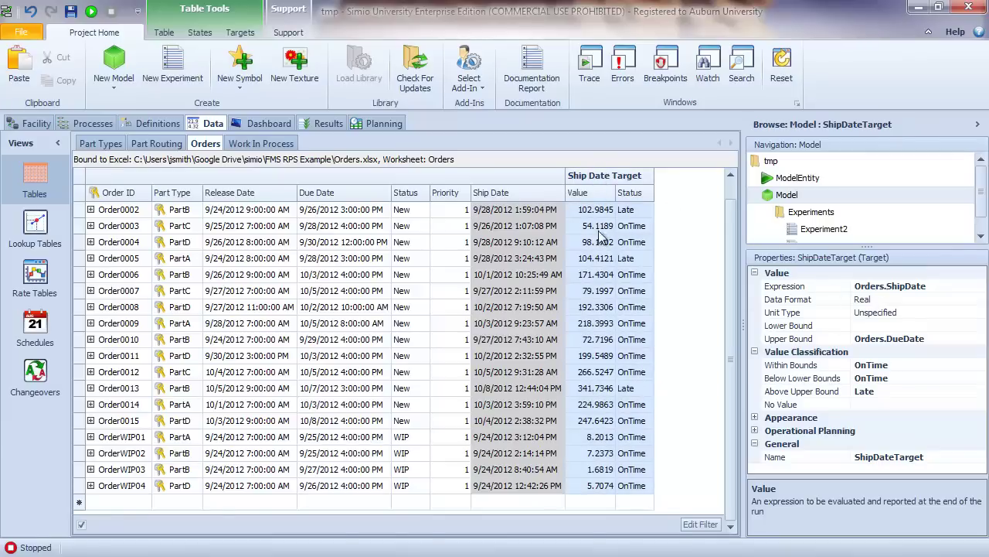
pyautogui.click(867, 300)
pyautogui.click(980, 300)
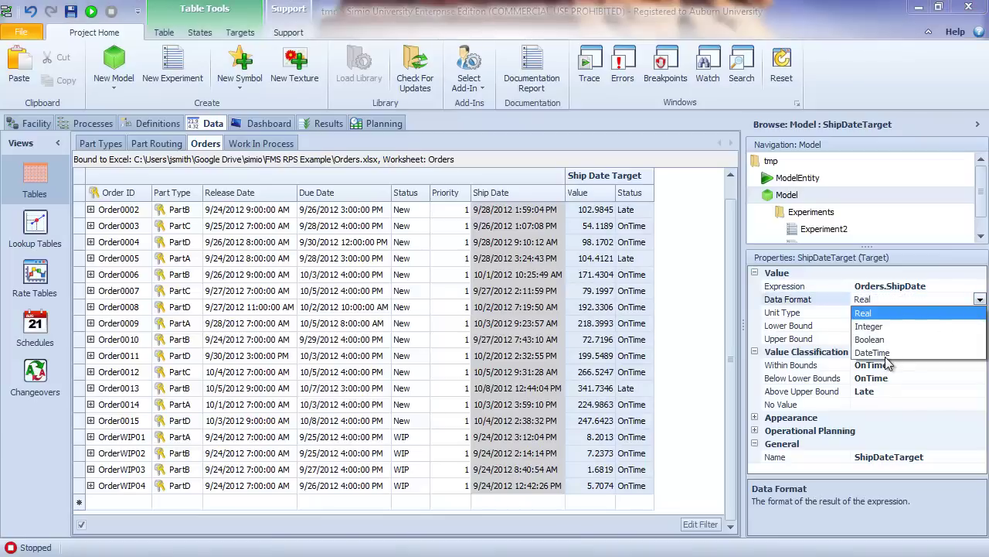
pyautogui.click(889, 355)
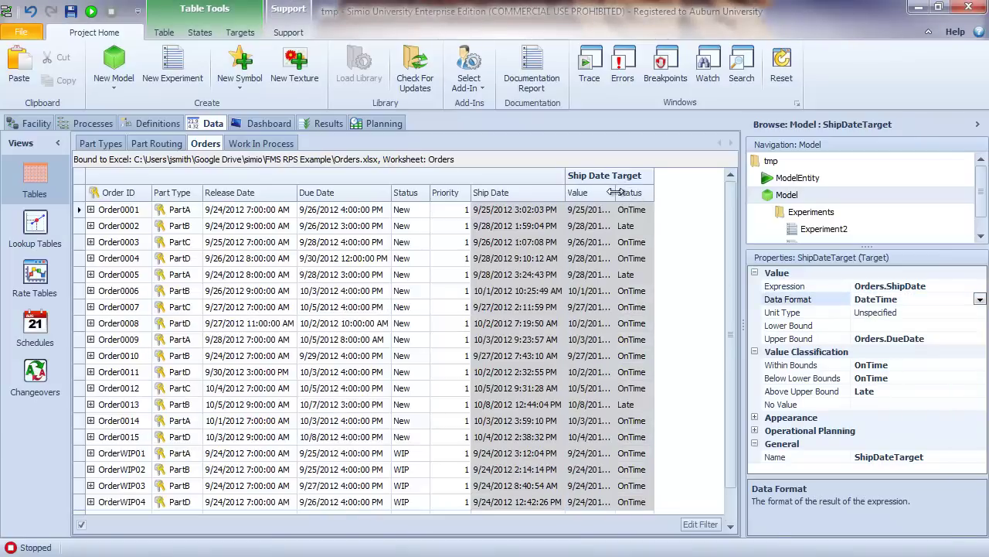
pyautogui.moveTo(616, 191); pyautogui.dragTo(652, 192)
pyautogui.scroll(-1, 730, 318)
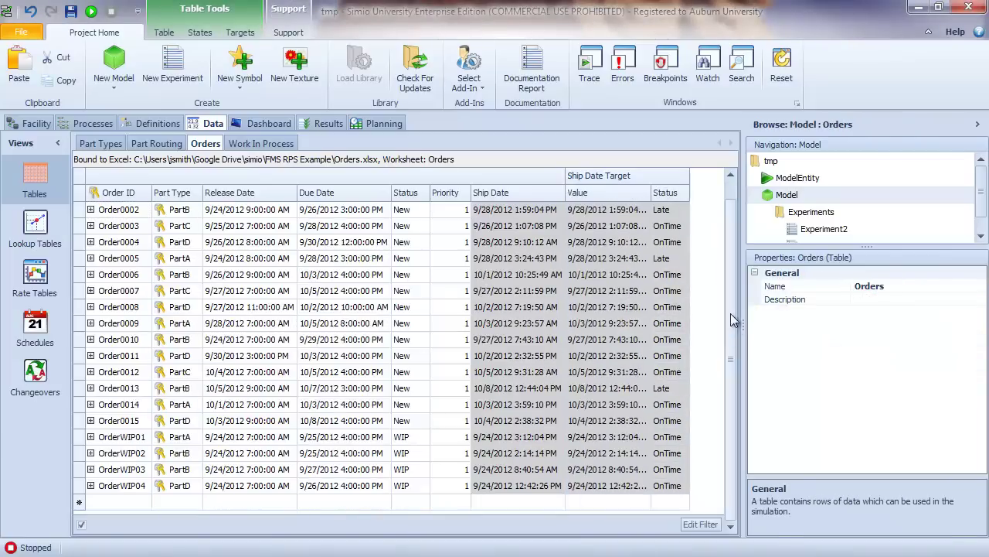